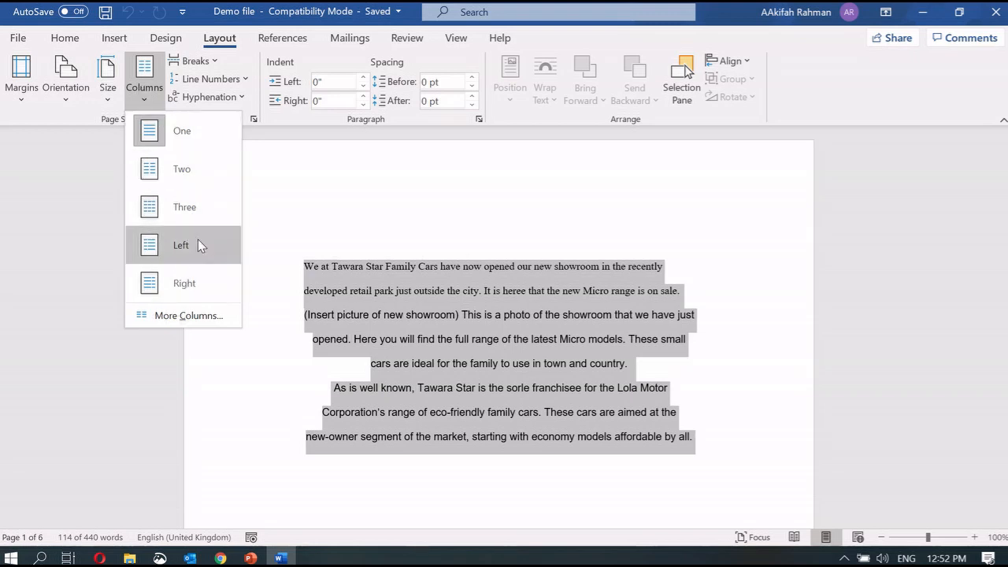
Step: Try the preset two-column layout on the selected text and undo it
{"action": "left_click", "coordinate": [196, 169]}
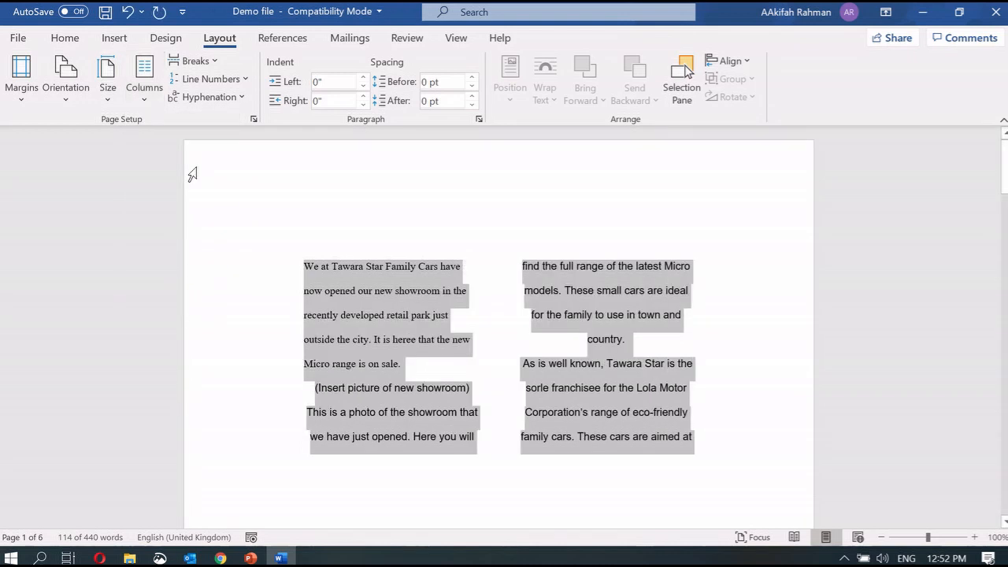
{"action": "left_click", "coordinate": [543, 309]}
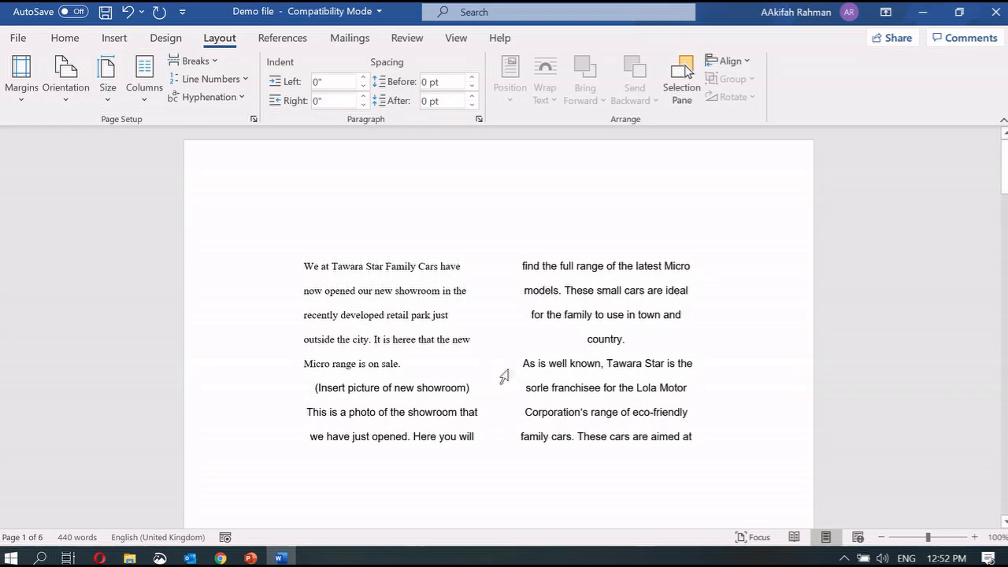
{"action": "left_click", "coordinate": [144, 79]}
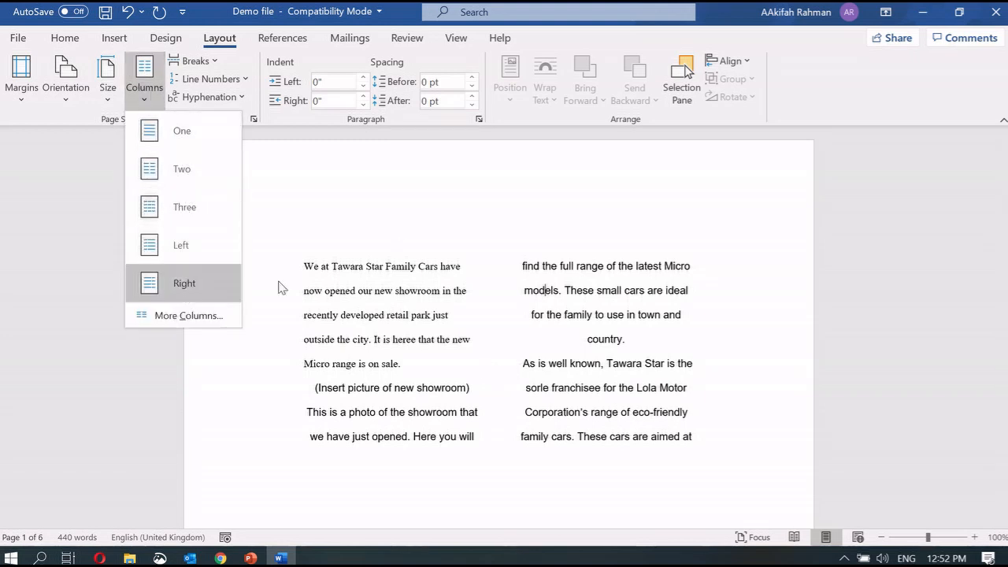
{"action": "left_click", "coordinate": [392, 294]}
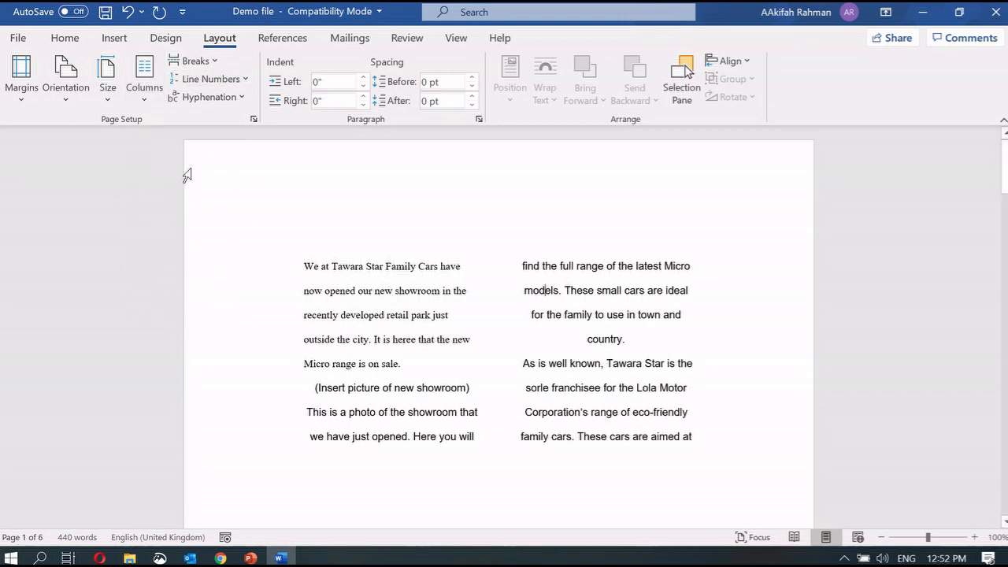
{"action": "key", "text": "ctrl+z"}
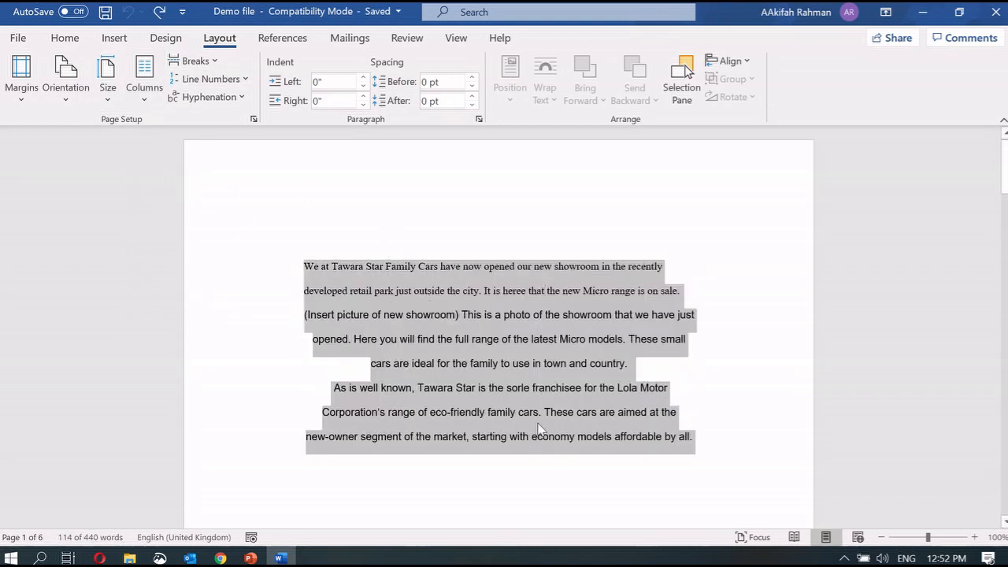
Step: Try formatting the selected text into two equal-width columns with custom 3 cm spacing, and undo it
{"action": "left_click", "coordinate": [156, 88]}
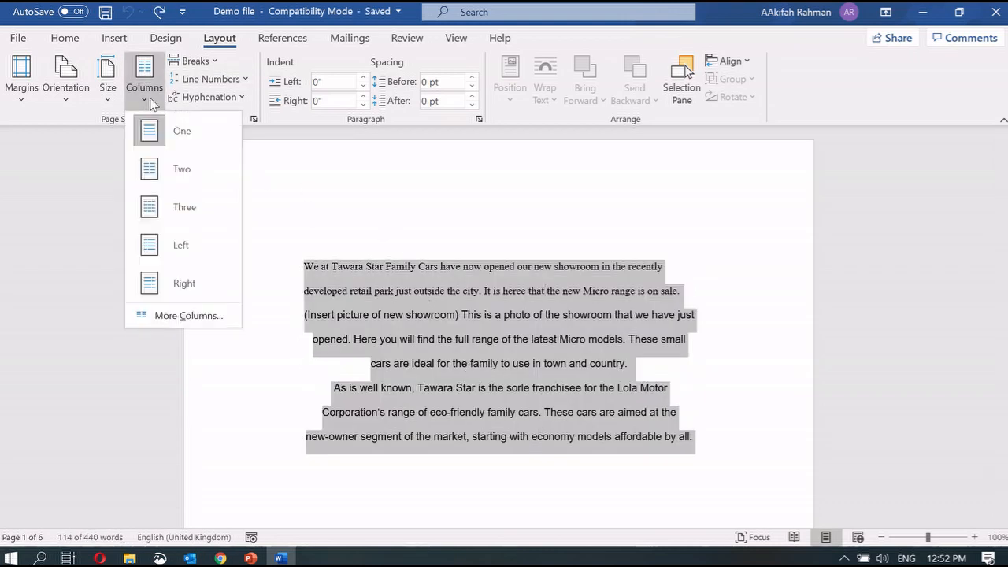
{"action": "left_click", "coordinate": [189, 316]}
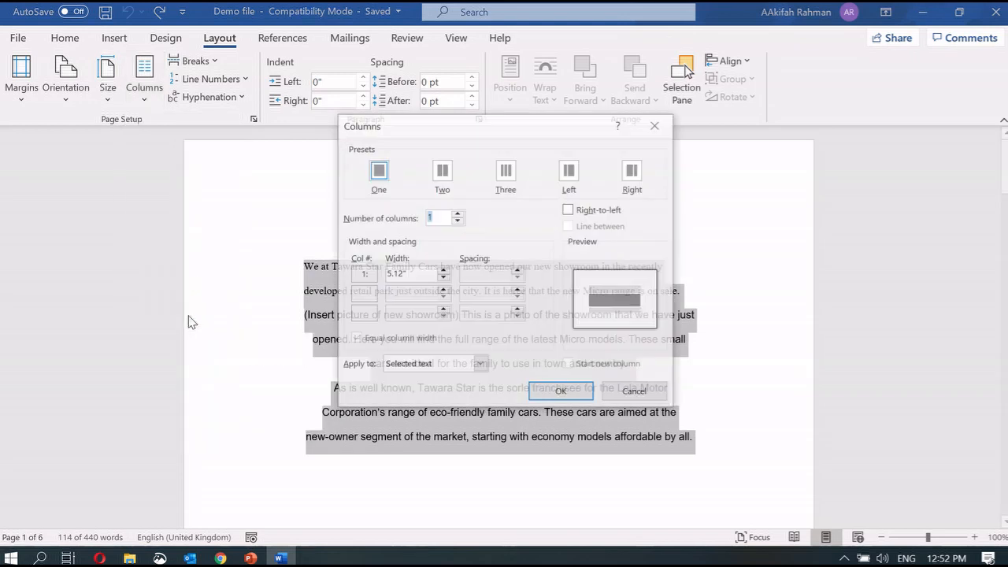
{"action": "left_click", "coordinate": [441, 173]}
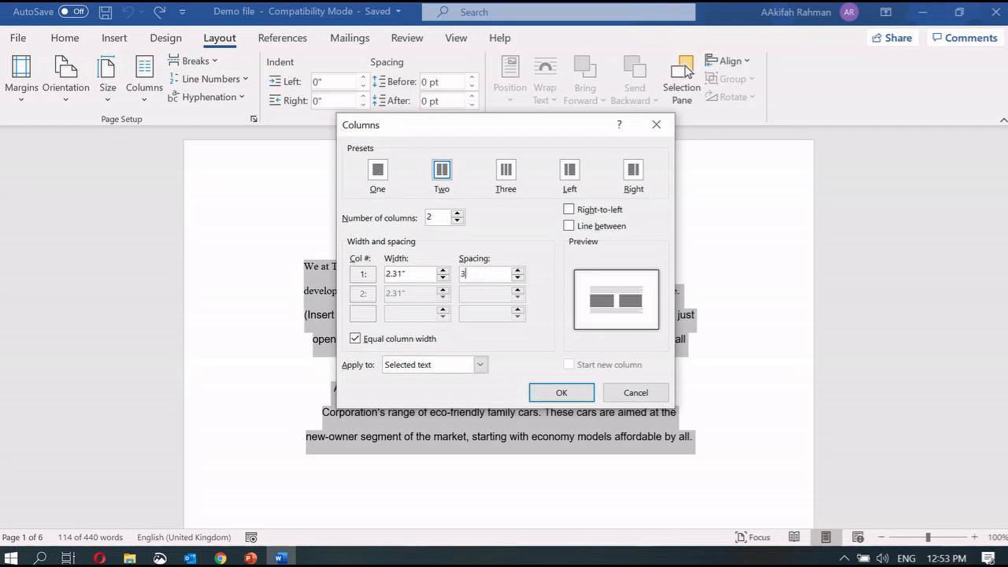
{"action": "type", "text": "CM"}
{"action": "key", "text": "BackSpace"}
{"action": "key", "text": "BackSpace"}
{"action": "key", "text": "BackSpace"}
{"action": "left_click", "coordinate": [561, 393]}
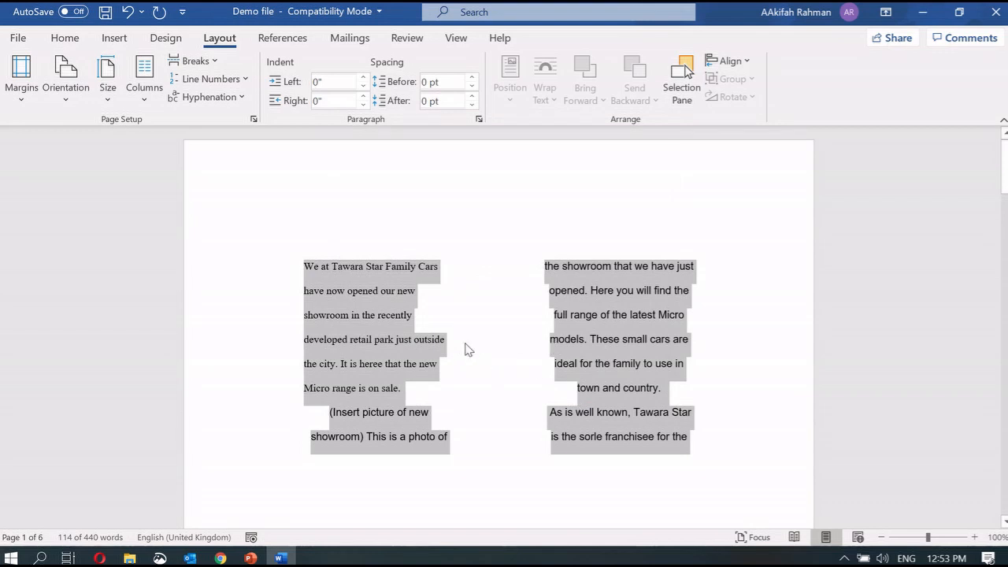
{"action": "left_click", "coordinate": [537, 370]}
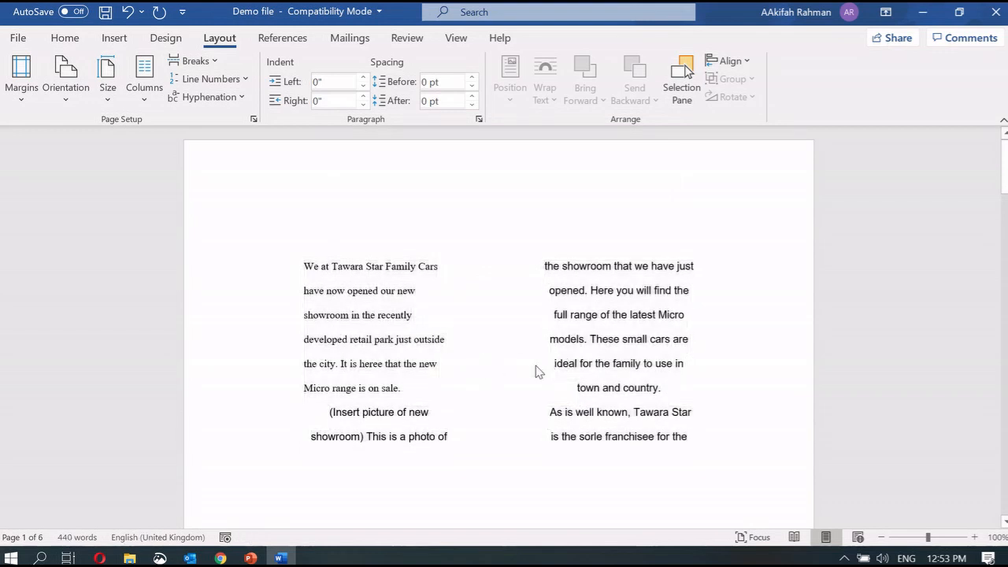
{"action": "key", "text": "ctrl+z"}
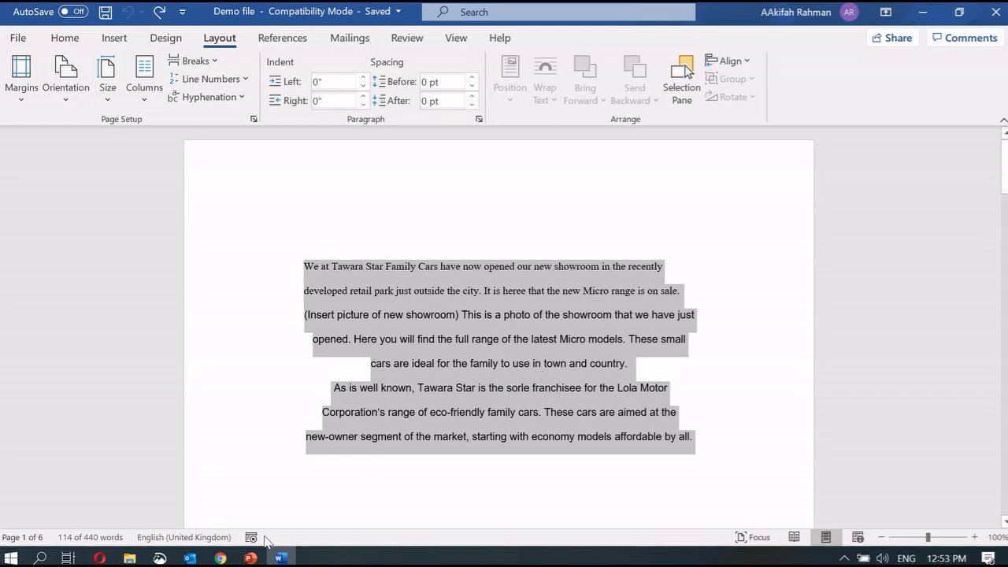
Step: Switch to PowerPoint and present the slide on formatting into columns and the following slide on inserting tables and merging cells
{"action": "left_click", "coordinate": [250, 558]}
{"action": "left_click", "coordinate": [308, 503]}
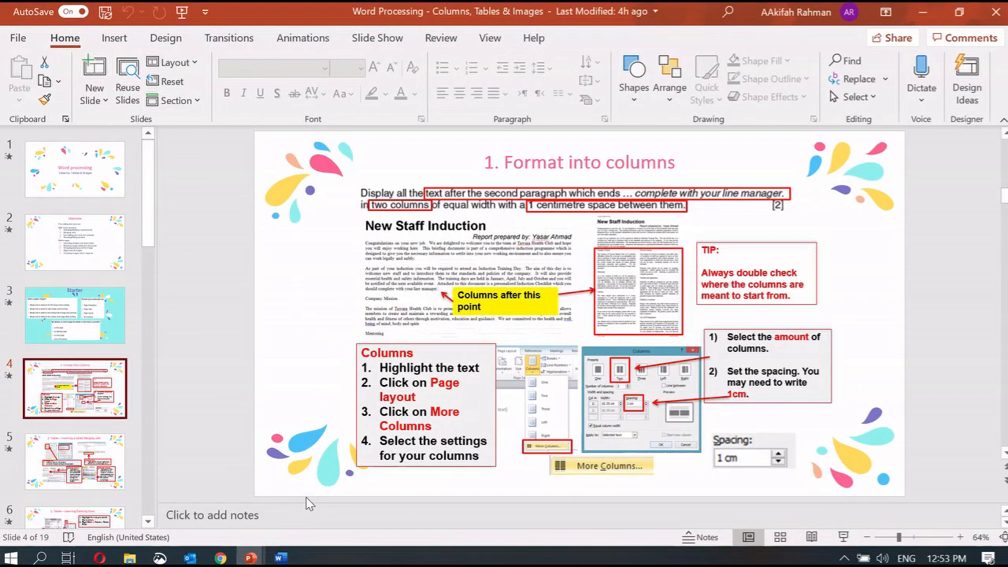
{"action": "left_click", "coordinate": [843, 537]}
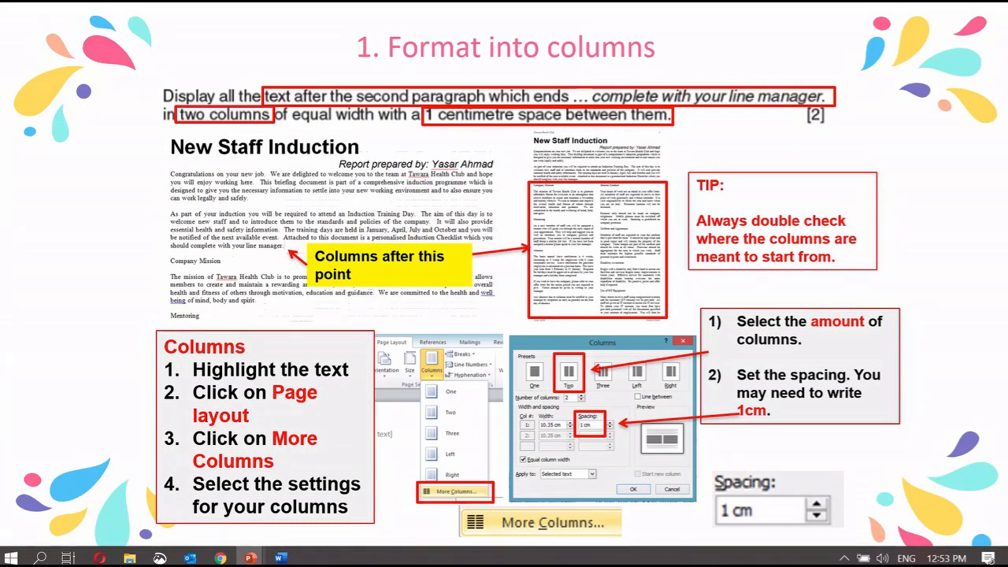
{"action": "key", "text": "Right"}
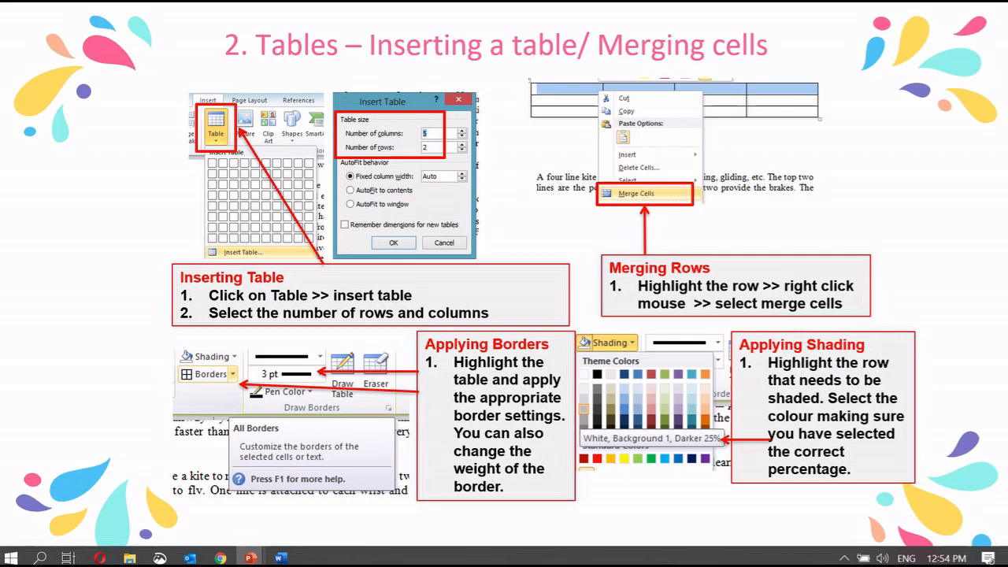
Step: Switch back to Word and add five blank lines before the paragraph starting "We at Tawara Star Family Cars"
{"action": "left_click", "coordinate": [285, 559]}
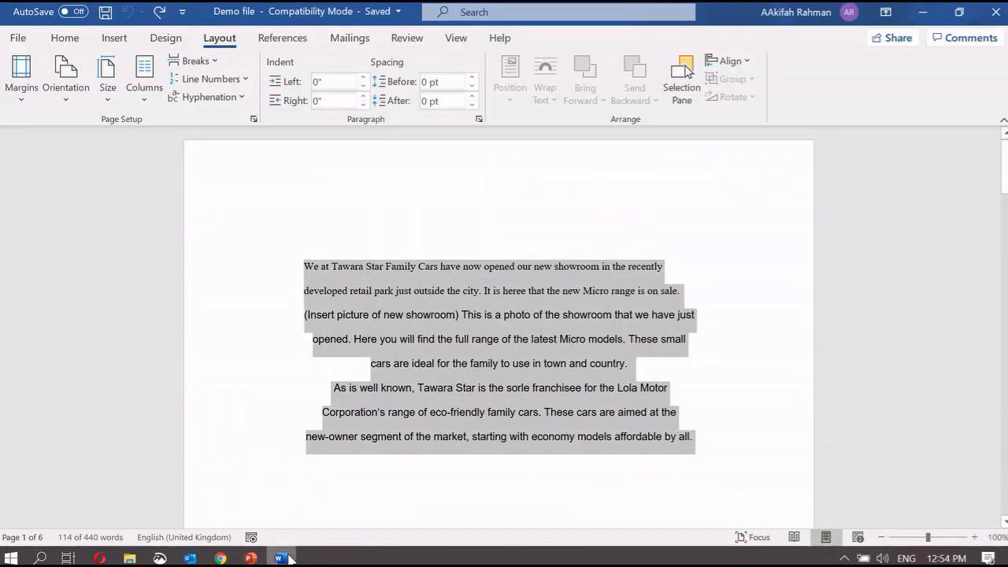
{"action": "left_click", "coordinate": [379, 232]}
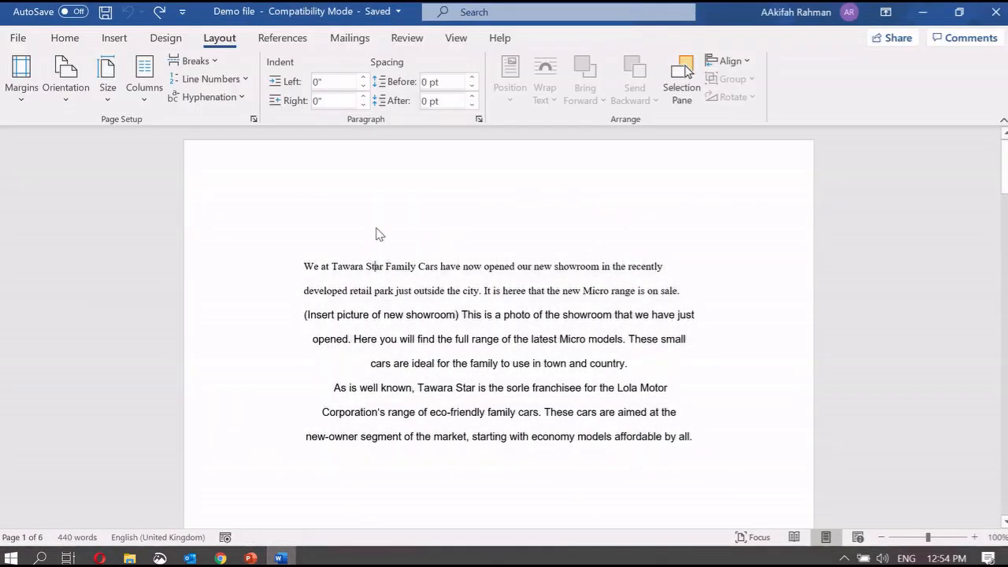
{"action": "left_click", "coordinate": [309, 268]}
{"action": "key", "text": "Return"}
{"action": "key", "text": "Return"}
{"action": "key", "text": "Return"}
{"action": "key", "text": "Return"}
{"action": "key", "text": "Return"}
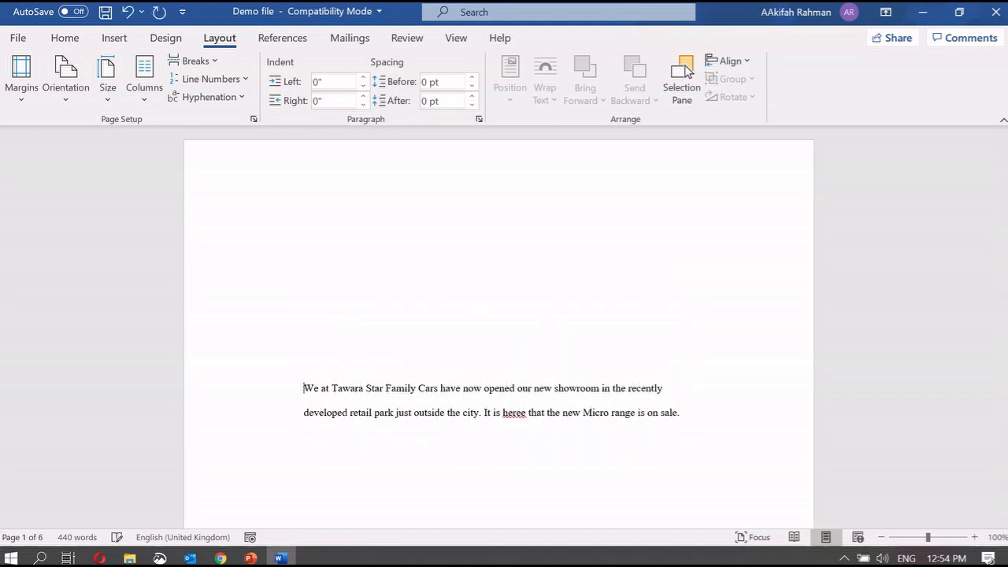
Step: Insert a table with 5 columns and 2 rows in the blank space above the first paragraph
{"action": "key", "text": "Up"}
{"action": "key", "text": "Up"}
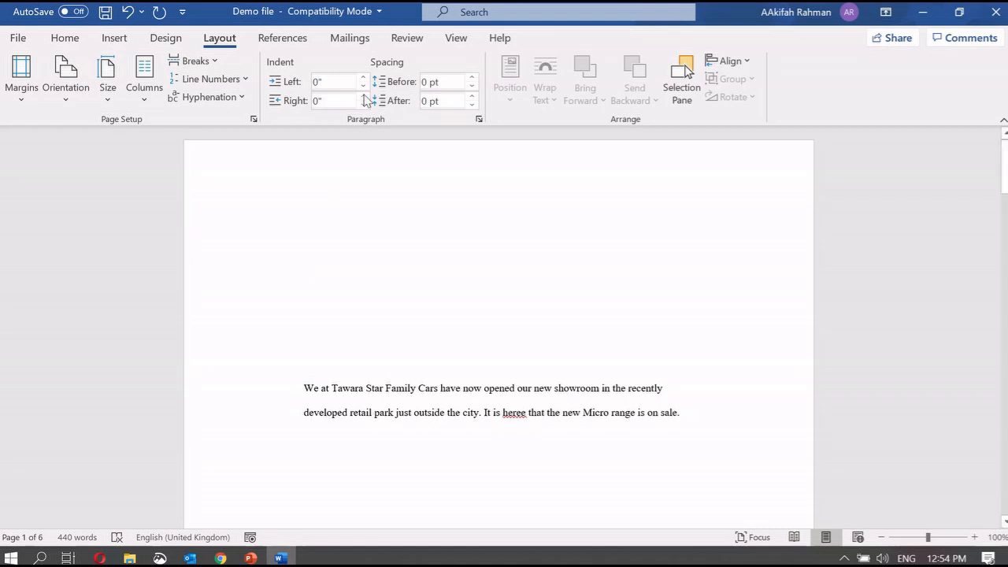
{"action": "left_click", "coordinate": [120, 39]}
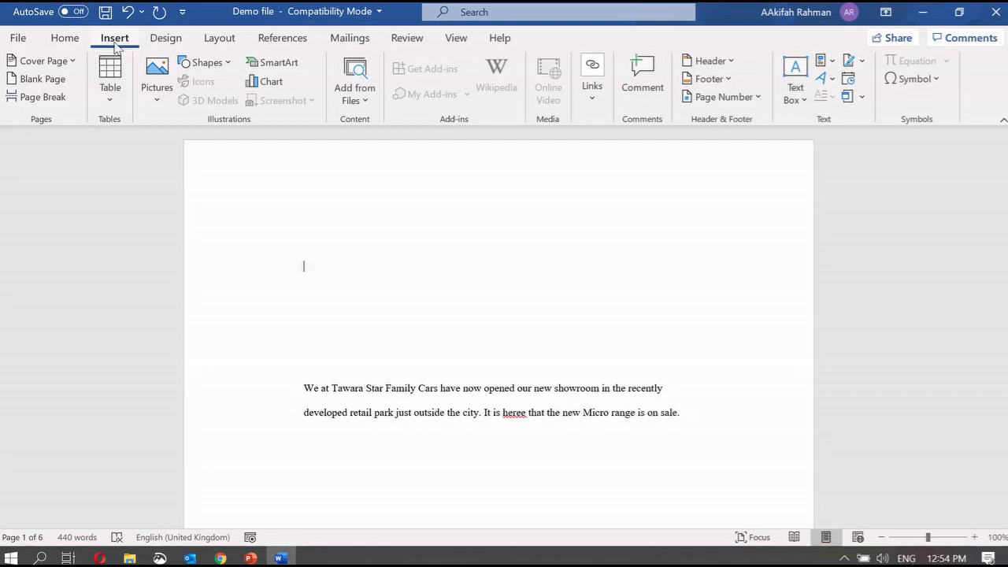
{"action": "left_click", "coordinate": [114, 89]}
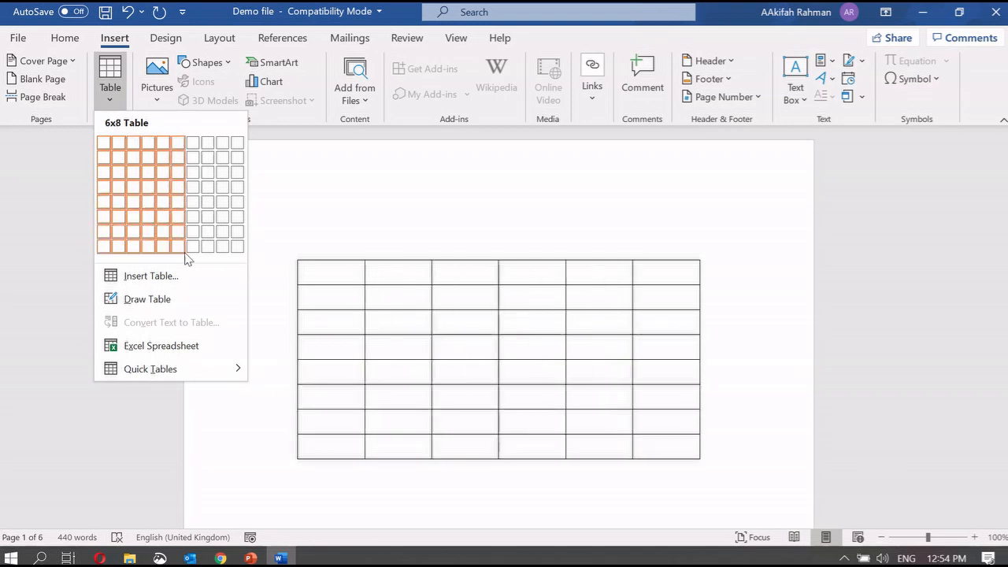
{"action": "left_click", "coordinate": [150, 276]}
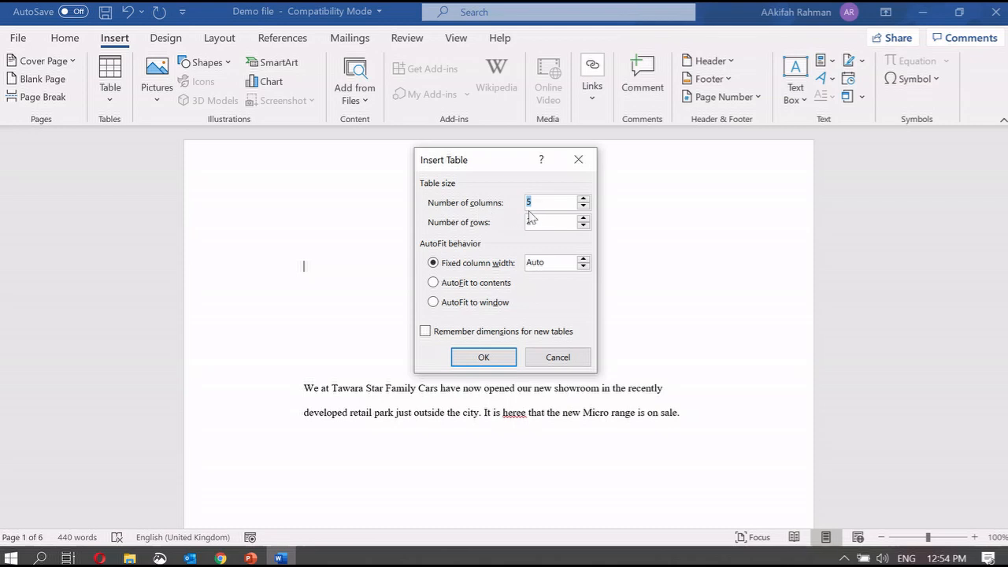
{"action": "left_click", "coordinate": [482, 357]}
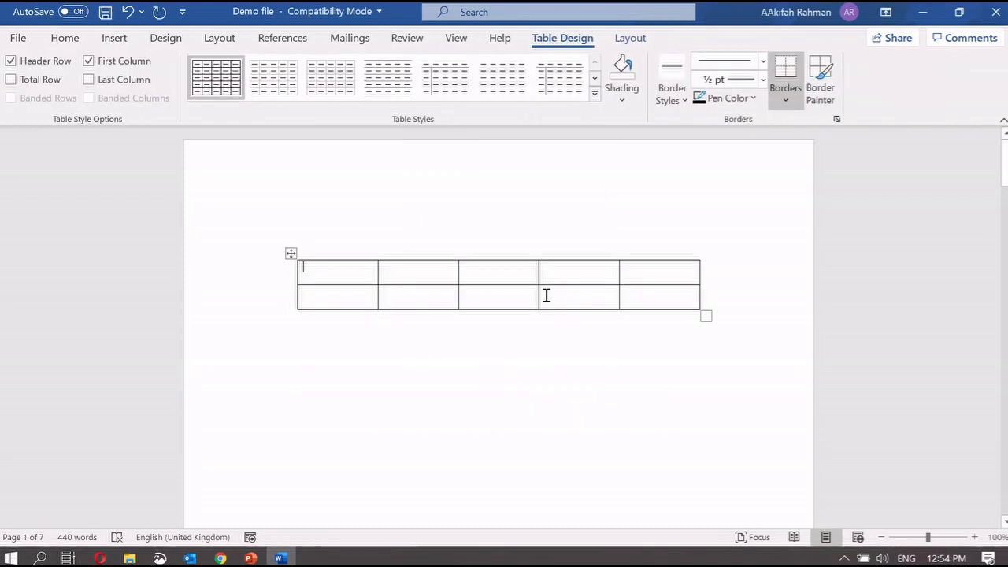
Step: Select the whole table and review its table design and table layout options
{"action": "left_click", "coordinate": [364, 302]}
{"action": "left_click", "coordinate": [291, 253]}
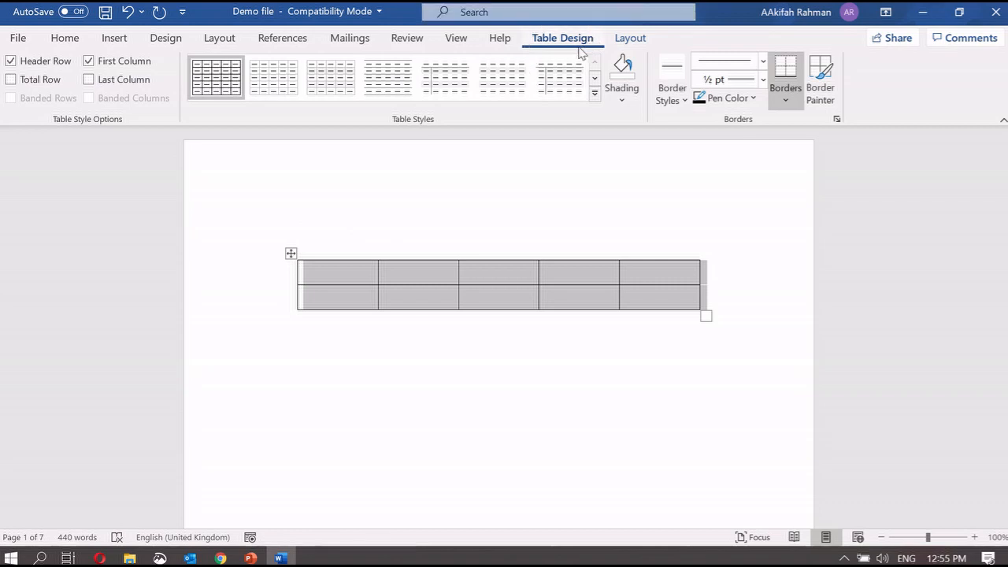
{"action": "left_click", "coordinate": [631, 39]}
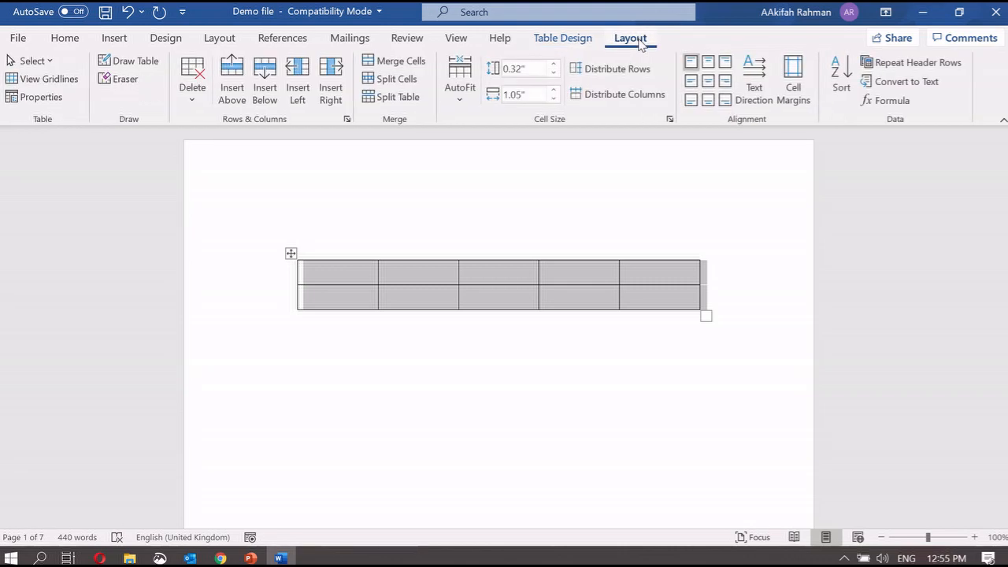
{"action": "left_click", "coordinate": [590, 41]}
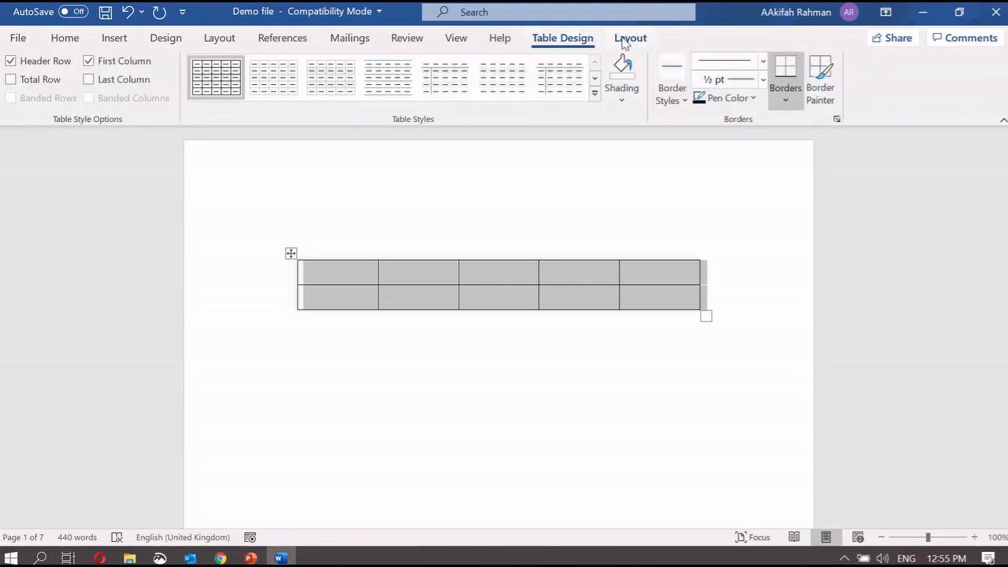
{"action": "left_click", "coordinate": [623, 41]}
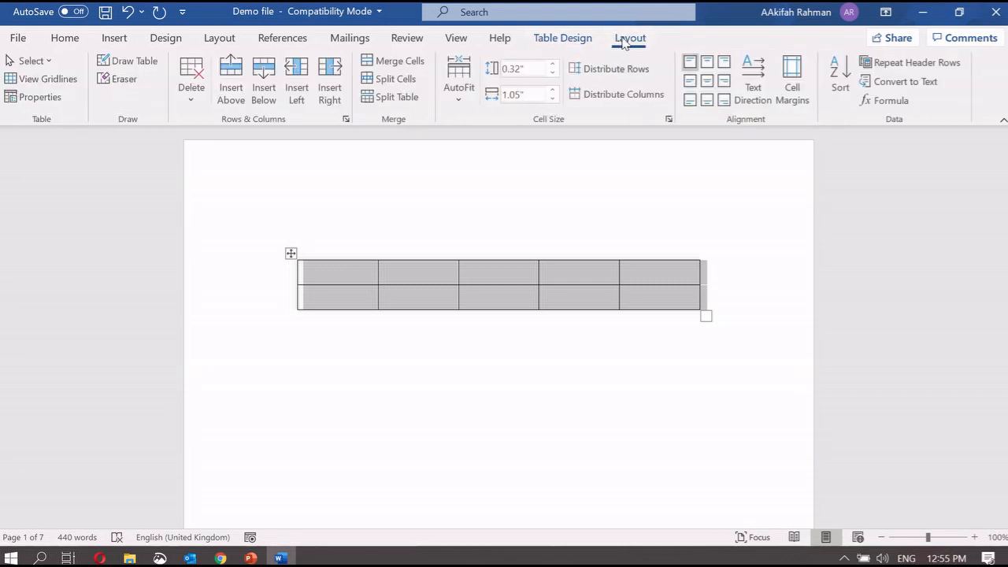
Step: Add two rows below the table's second row
{"action": "left_click", "coordinate": [355, 292]}
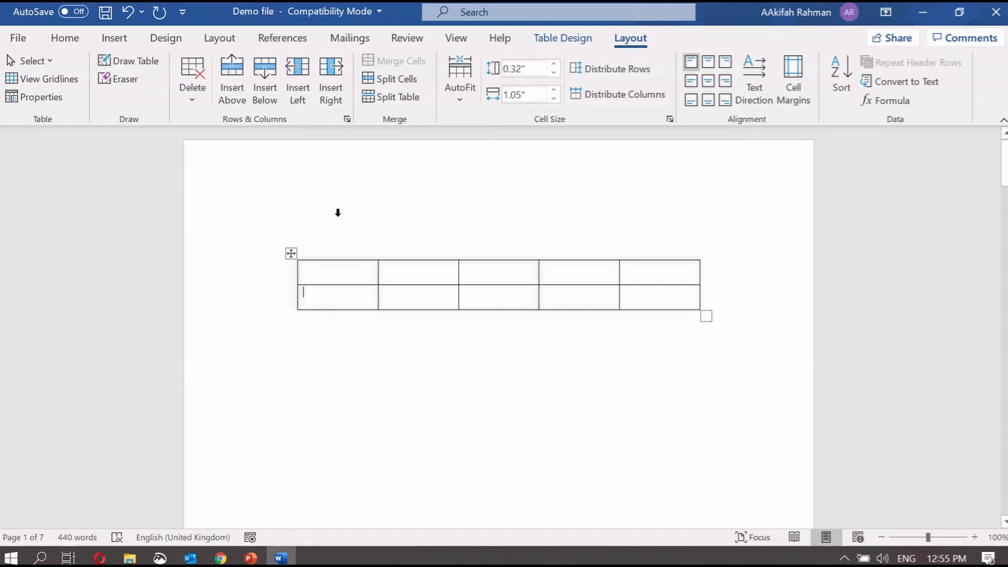
{"action": "left_click", "coordinate": [265, 87]}
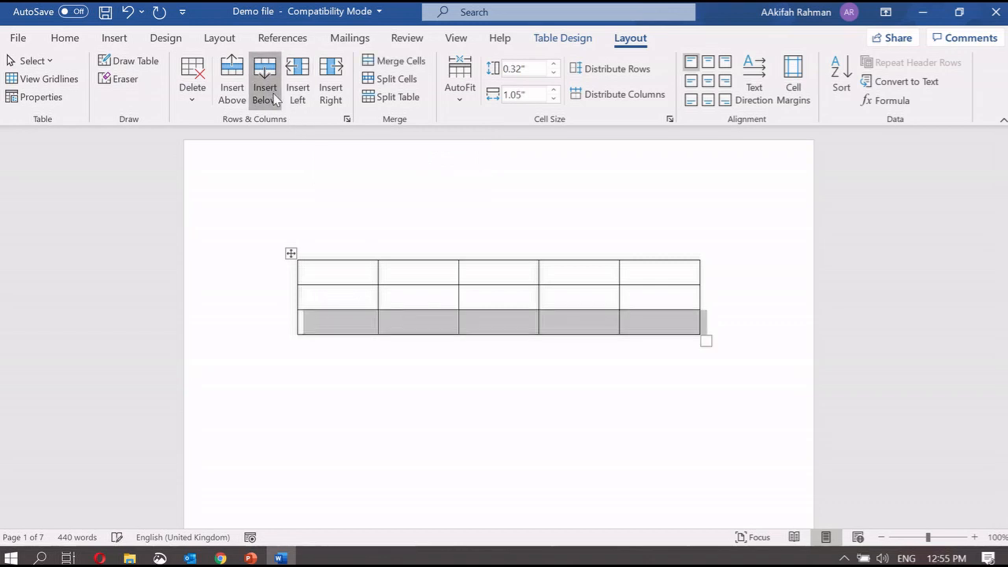
{"action": "left_click", "coordinate": [265, 86]}
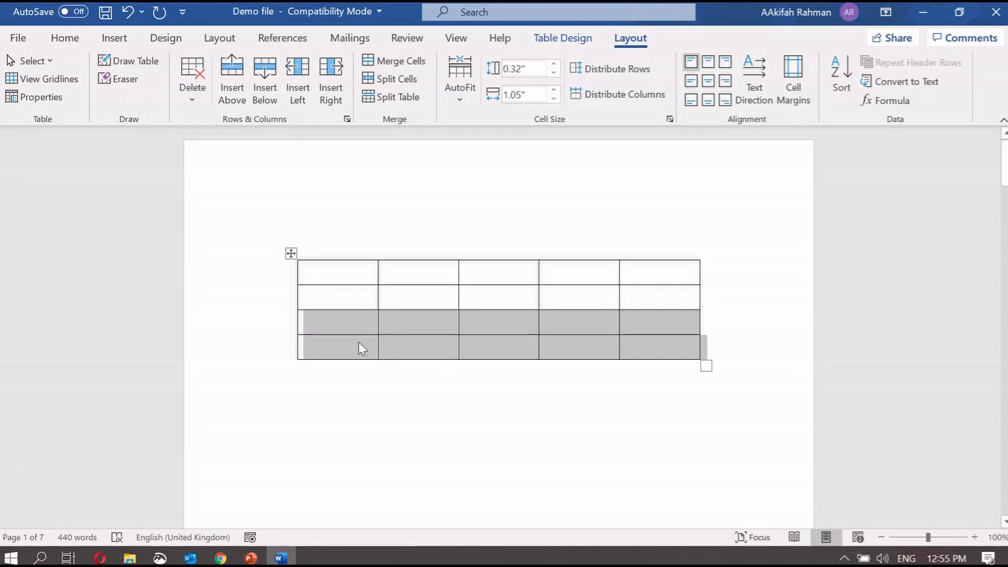
{"action": "left_click", "coordinate": [364, 299]}
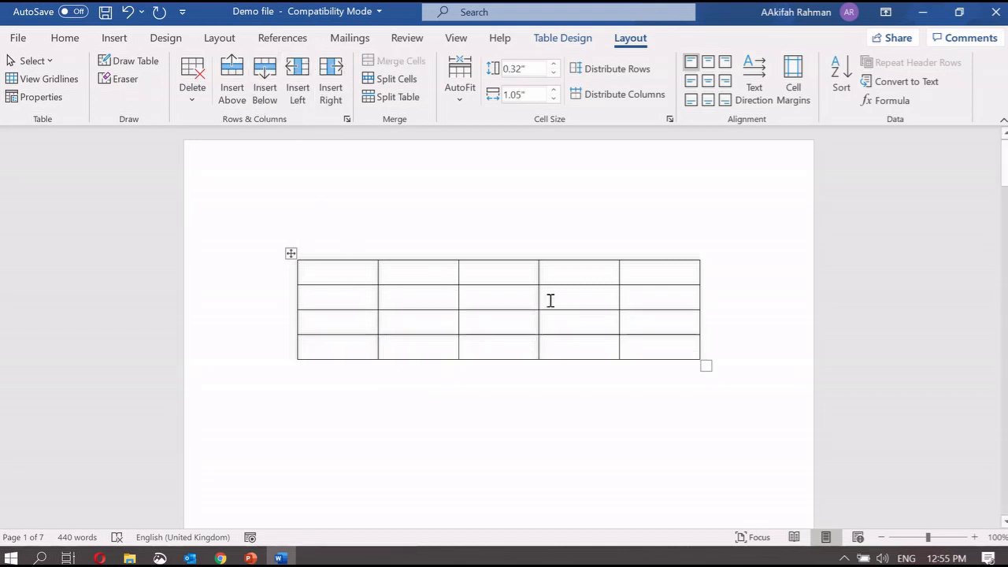
Step: Delete the table's third column and look at the editing options offered for a top-row cell
{"action": "left_click", "coordinate": [478, 273]}
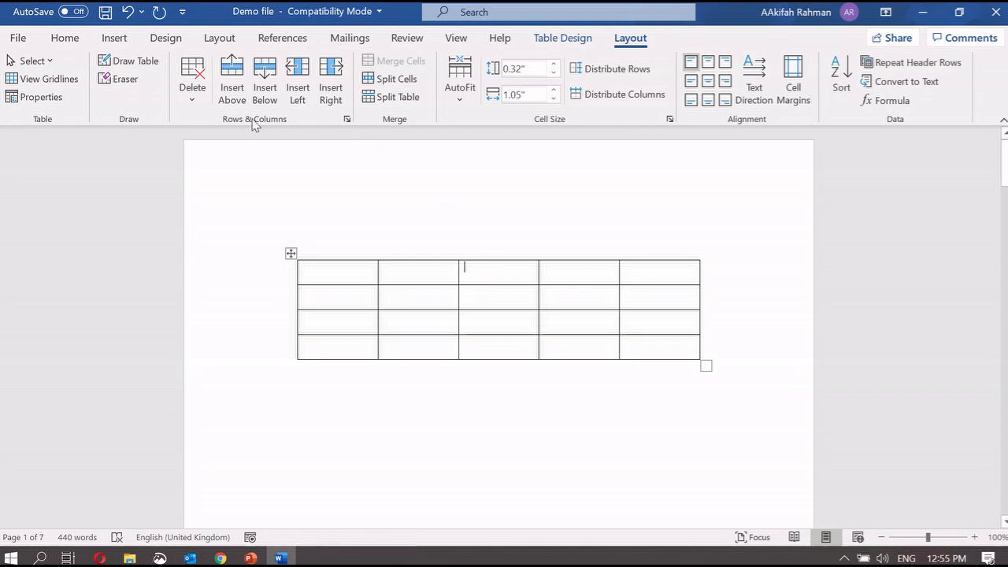
{"action": "left_click", "coordinate": [197, 93]}
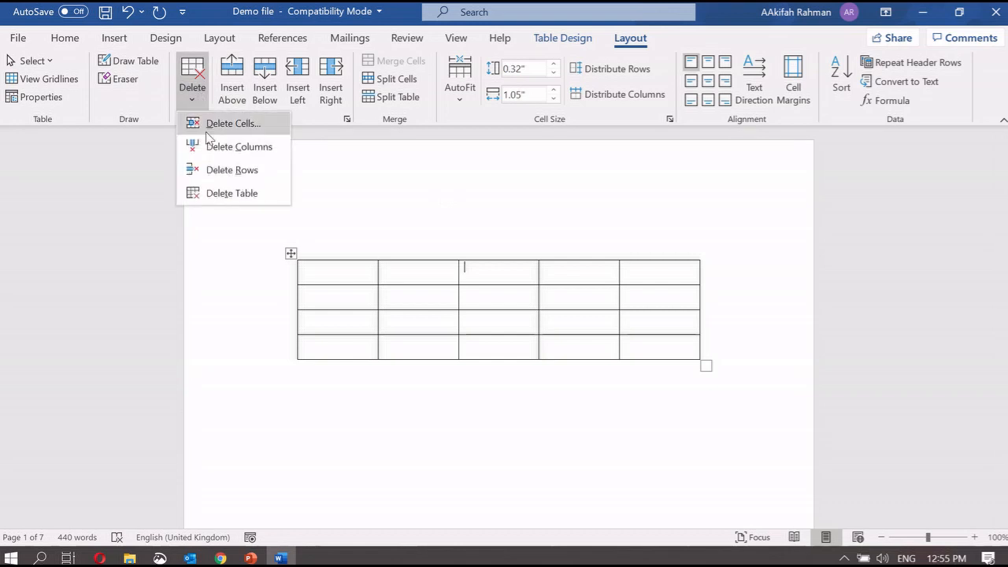
{"action": "left_click", "coordinate": [215, 148]}
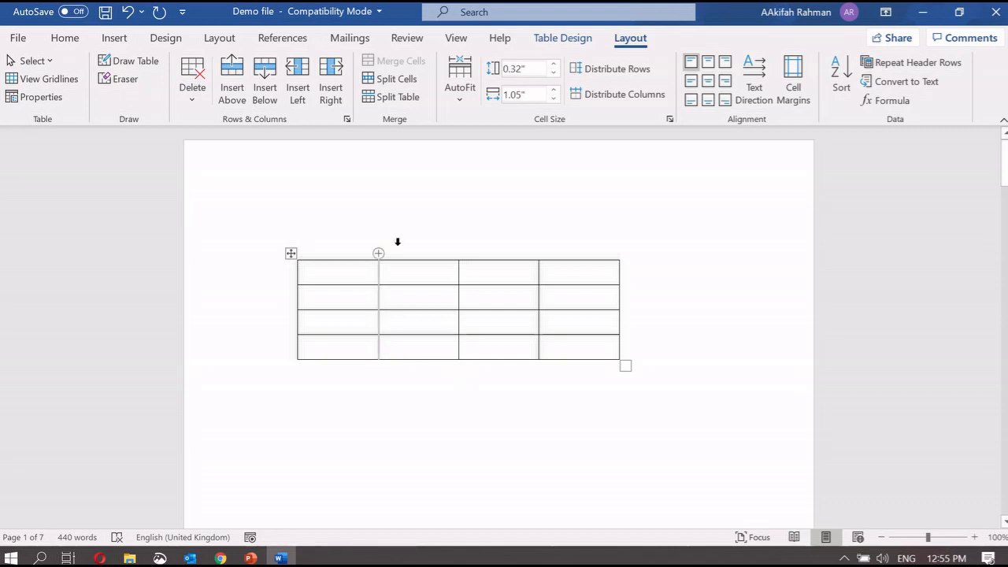
{"action": "right_click", "coordinate": [484, 270]}
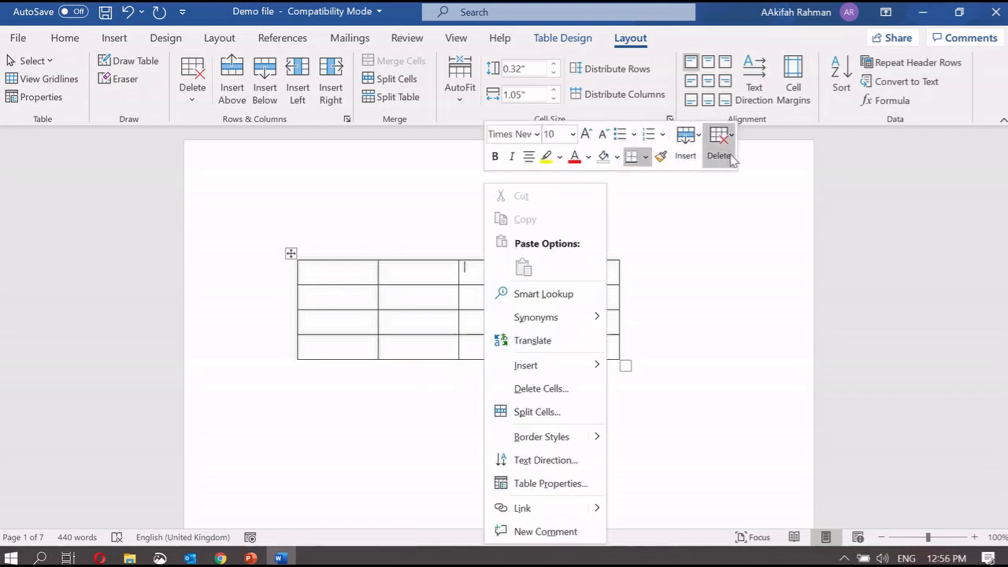
{"action": "left_click", "coordinate": [646, 233]}
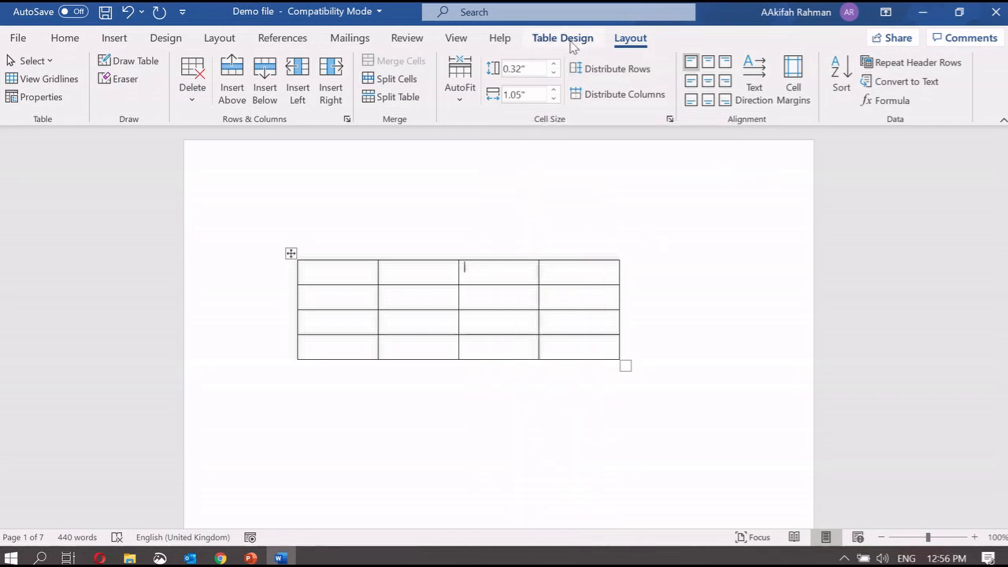
Step: Shade the first cell of the table's top row in medium grey
{"action": "left_click", "coordinate": [357, 273]}
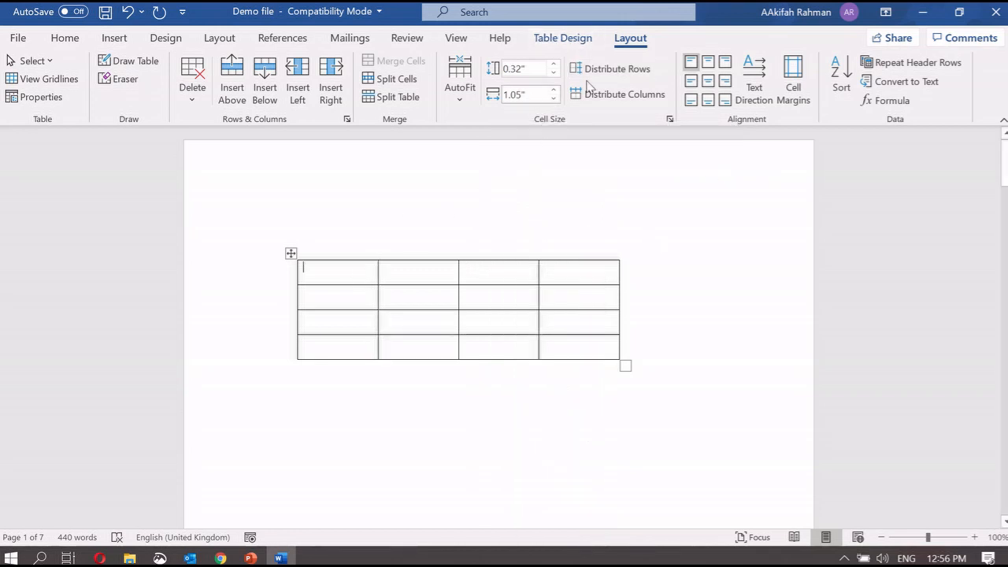
{"action": "left_click", "coordinate": [567, 41]}
{"action": "left_click", "coordinate": [631, 39]}
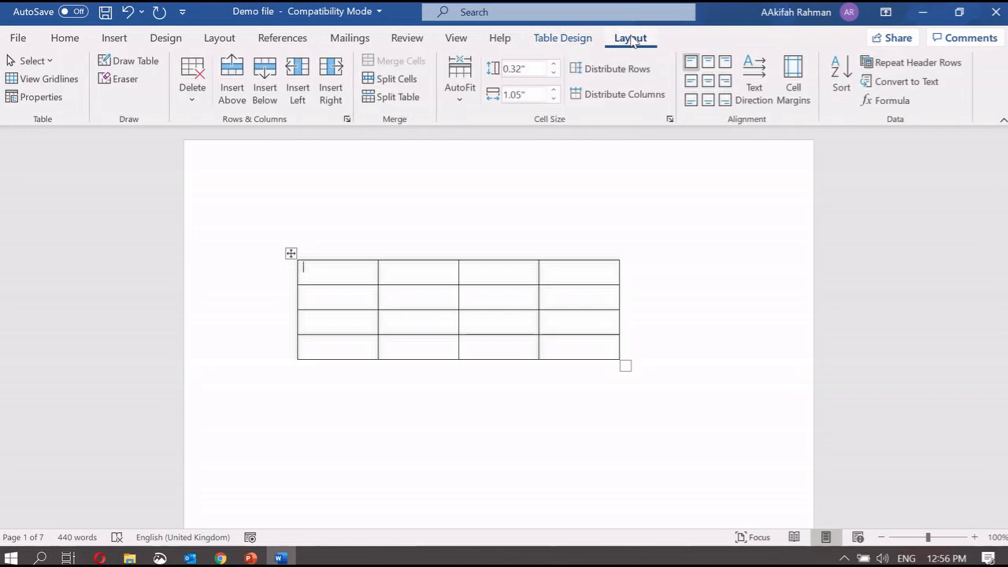
{"action": "left_click", "coordinate": [584, 40]}
{"action": "left_click", "coordinate": [617, 39]}
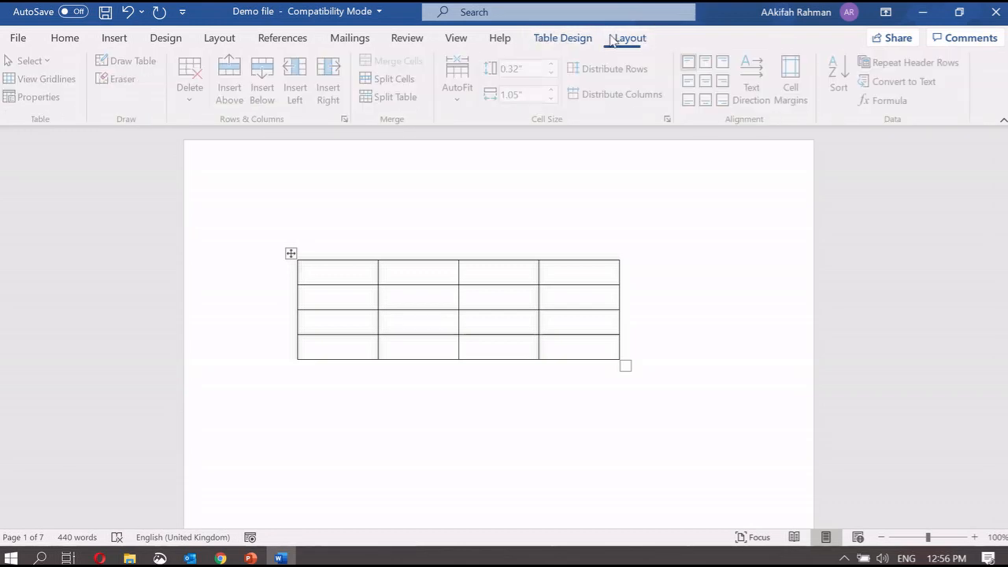
{"action": "left_click", "coordinate": [589, 38]}
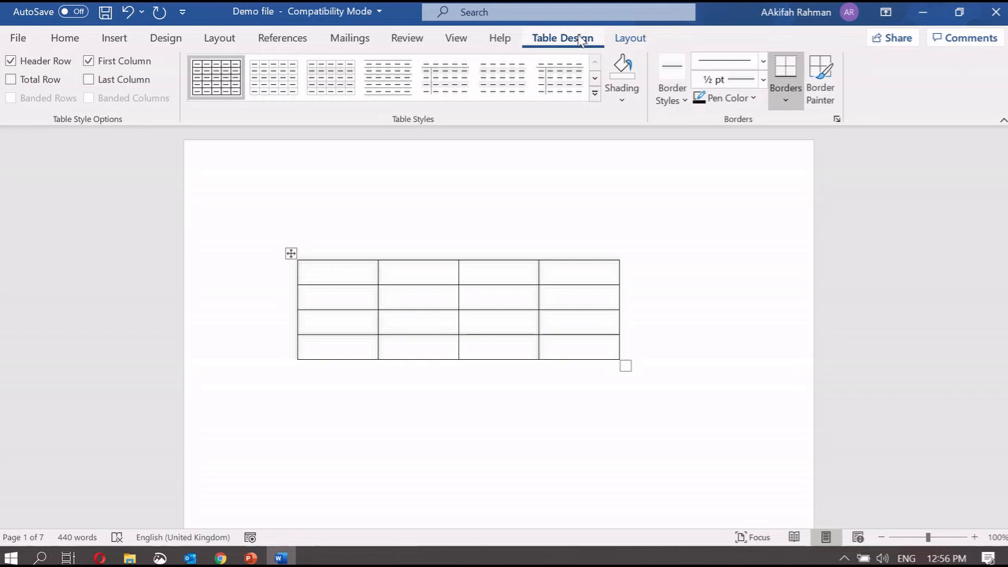
{"action": "left_click", "coordinate": [629, 100]}
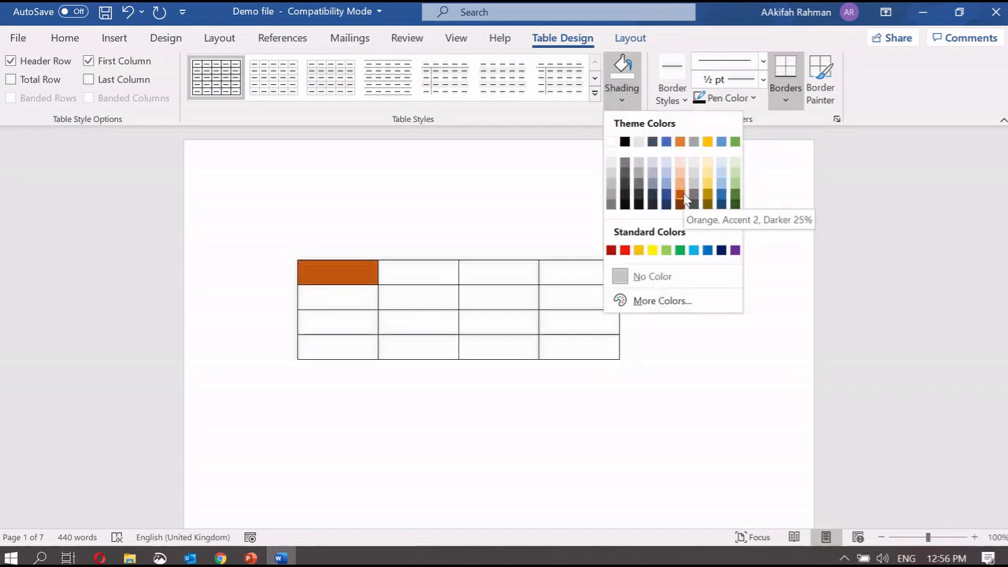
{"action": "left_click", "coordinate": [614, 202]}
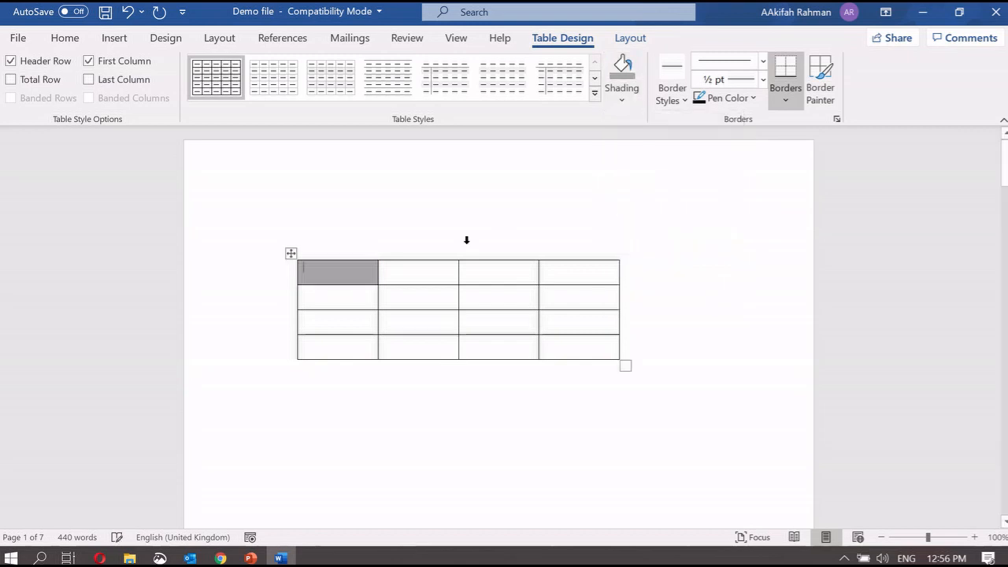
Step: Shade the top row's second and fourth cells dark grey and its third cell medium grey
{"action": "left_click", "coordinate": [440, 268]}
{"action": "left_click", "coordinate": [622, 99]}
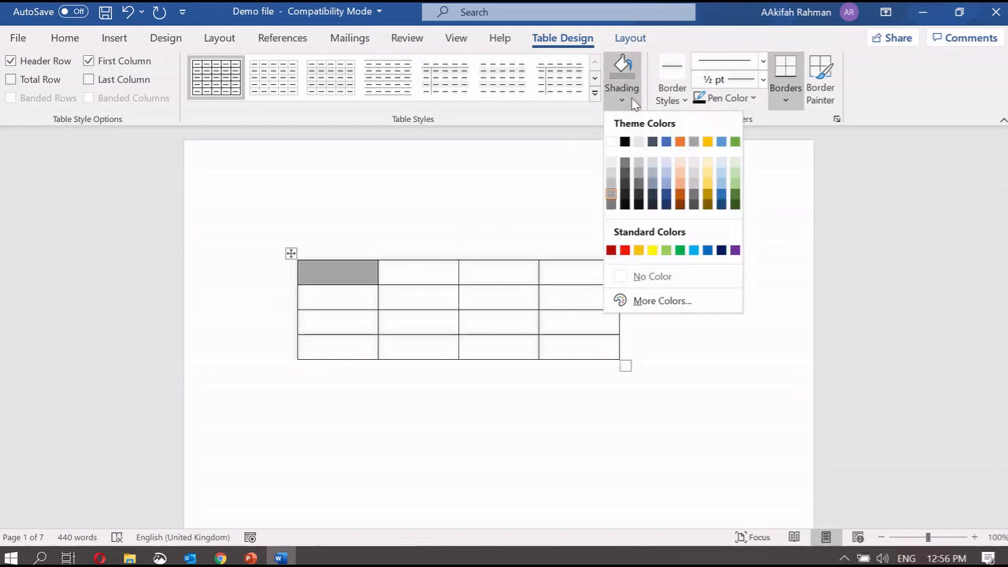
{"action": "left_click", "coordinate": [611, 203]}
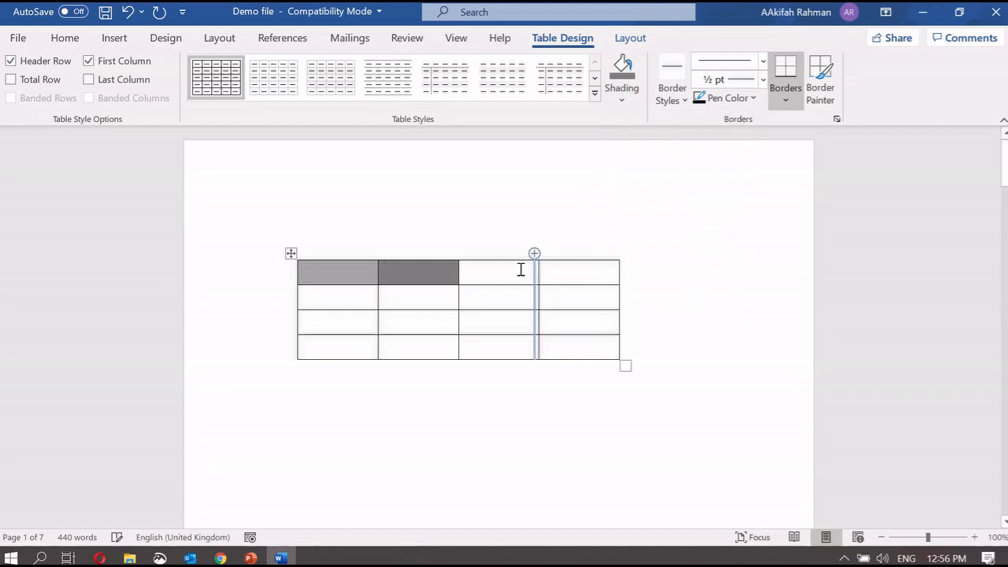
{"action": "left_click", "coordinate": [513, 277]}
{"action": "left_click", "coordinate": [622, 100]}
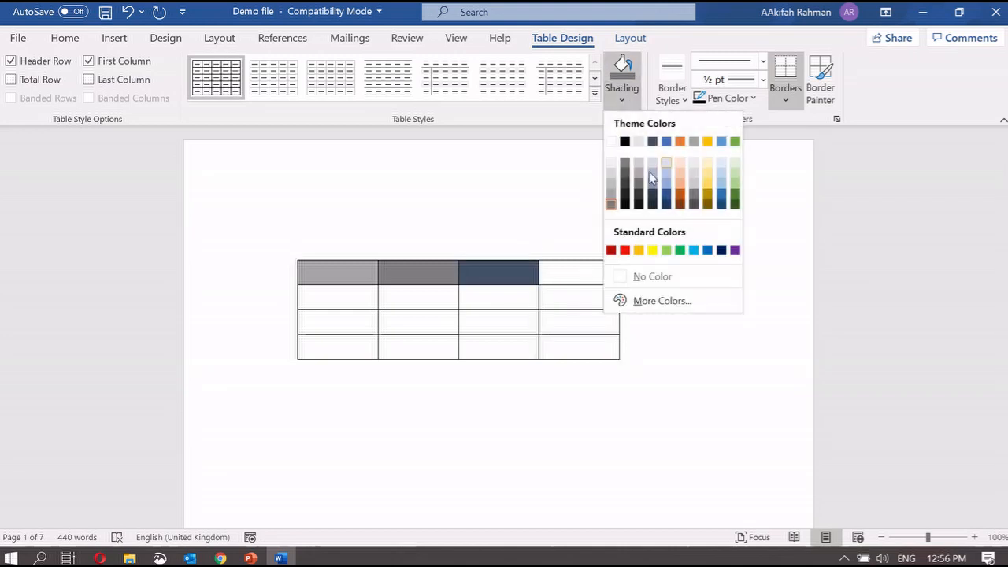
{"action": "left_click", "coordinate": [611, 200]}
{"action": "left_click", "coordinate": [565, 281]}
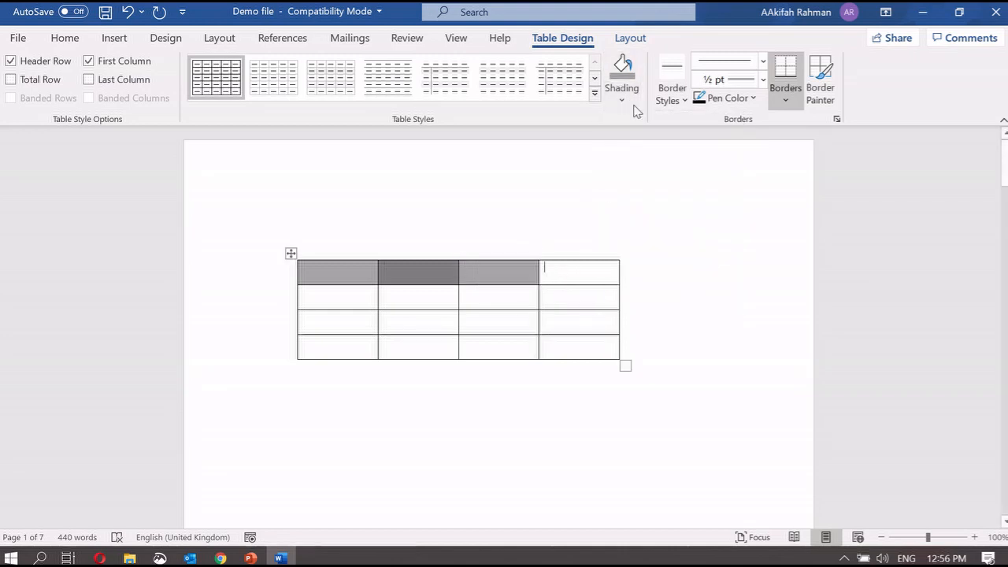
{"action": "left_click", "coordinate": [634, 106]}
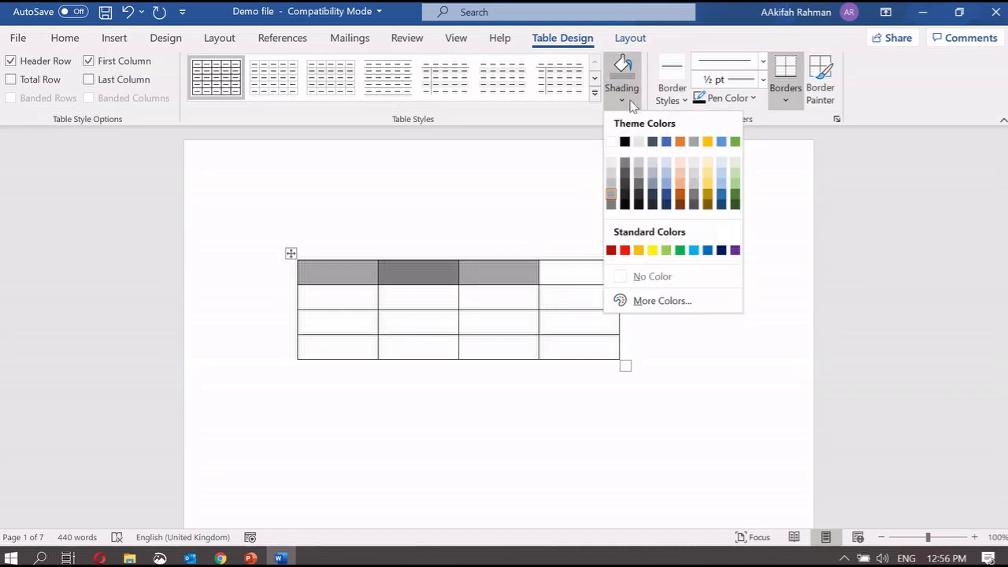
{"action": "left_click", "coordinate": [612, 204]}
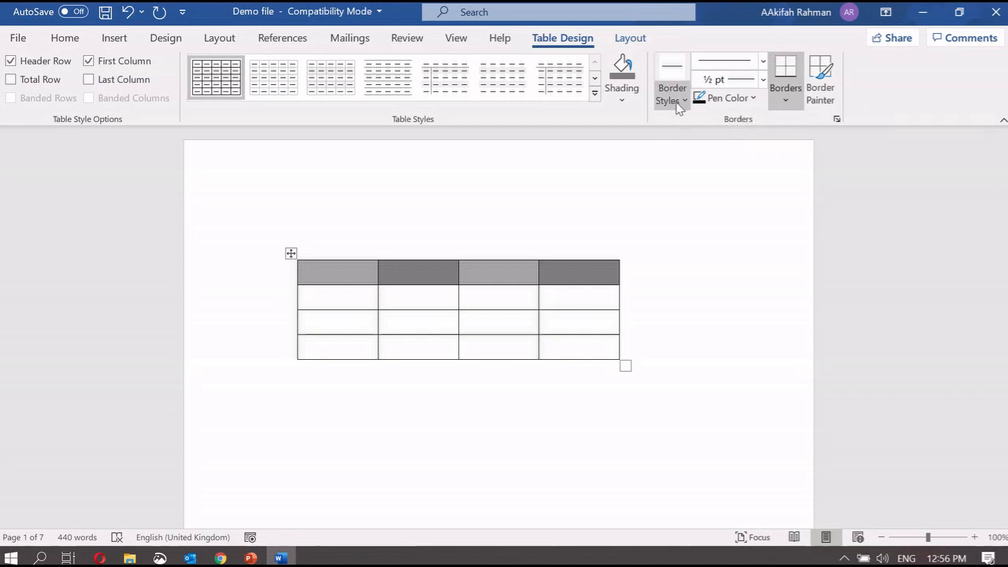
Step: Remove all borders from the whole table
{"action": "left_click", "coordinate": [676, 100]}
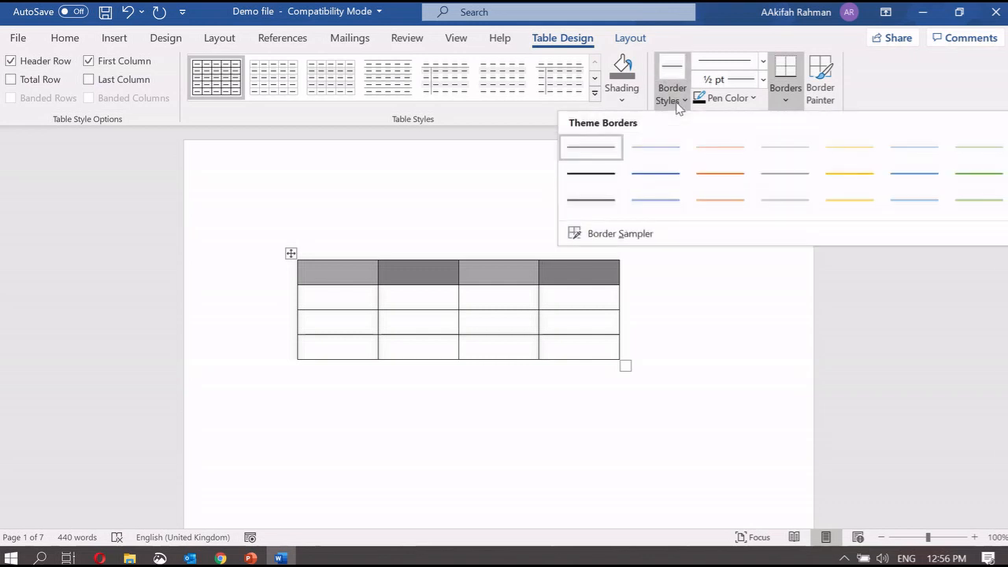
{"action": "left_click", "coordinate": [688, 296]}
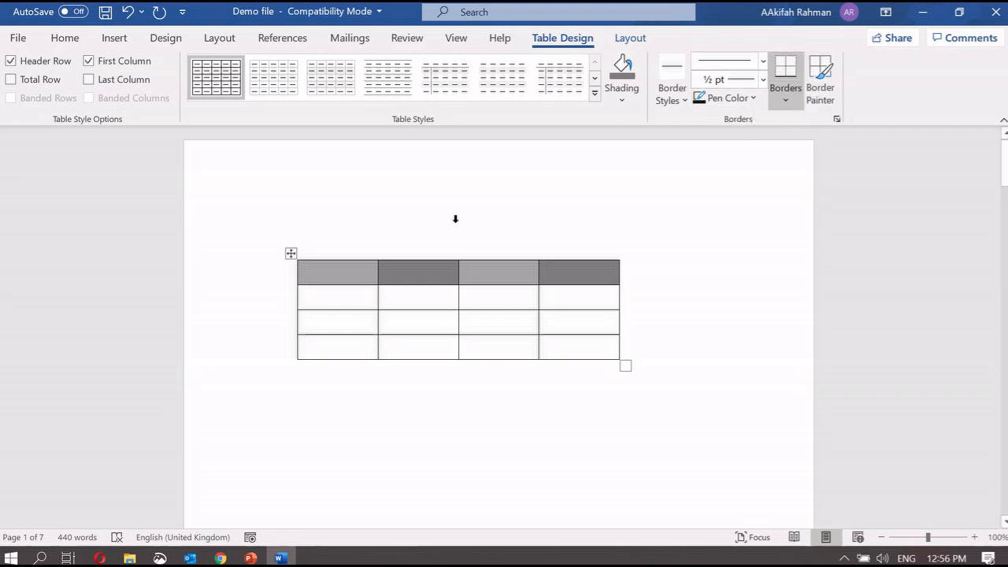
{"action": "left_click", "coordinate": [290, 251]}
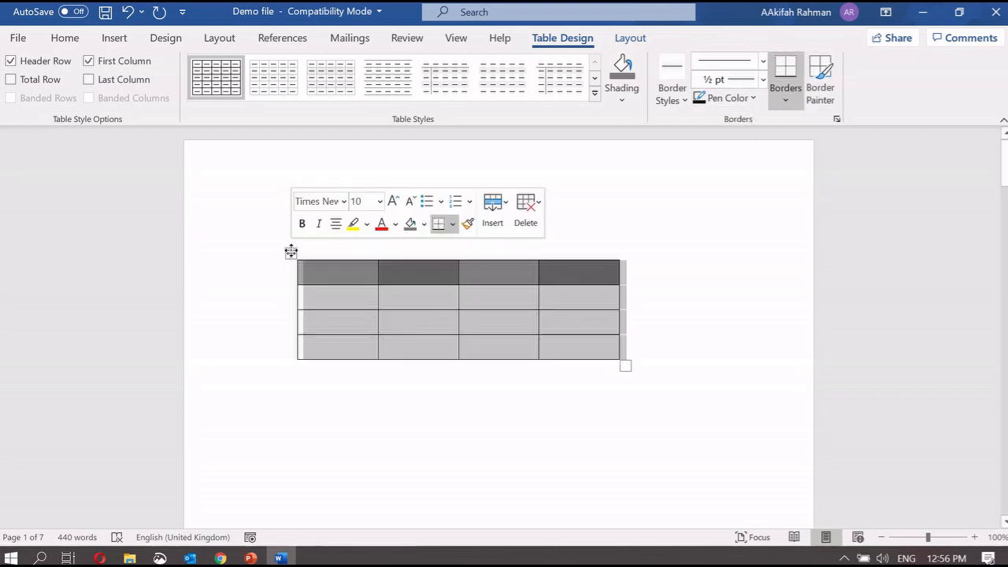
{"action": "left_click", "coordinate": [785, 100]}
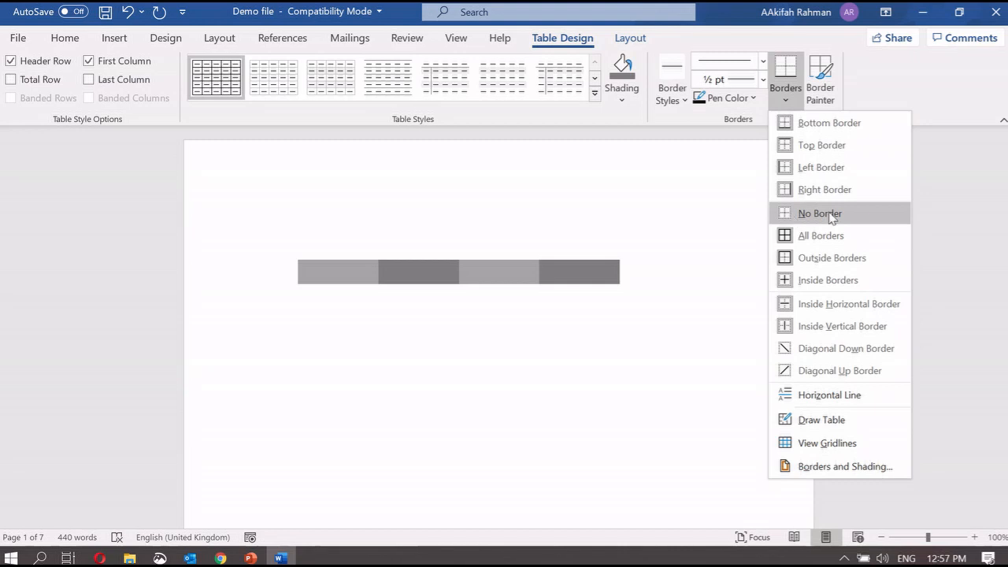
{"action": "left_click", "coordinate": [794, 218]}
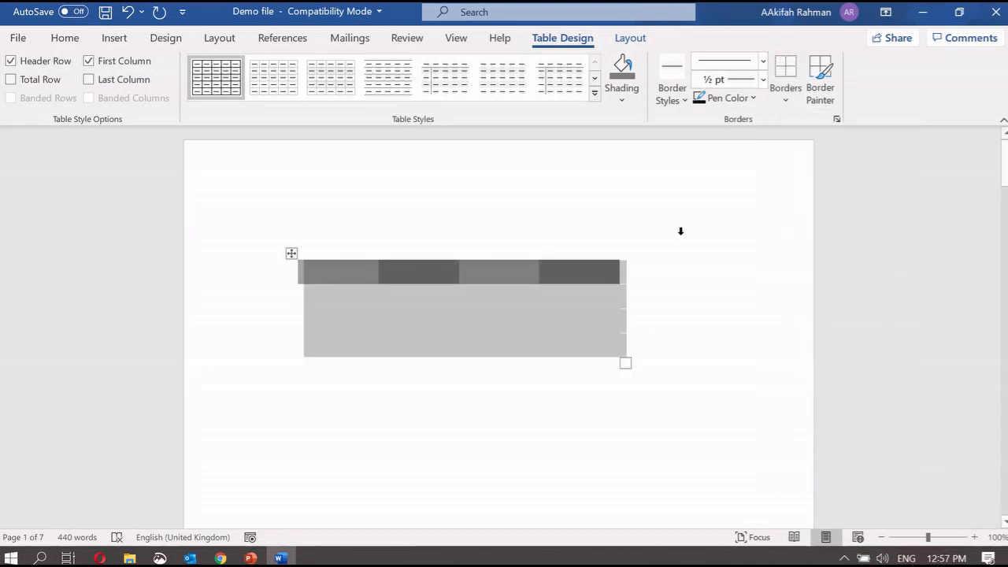
{"action": "left_click", "coordinate": [668, 352]}
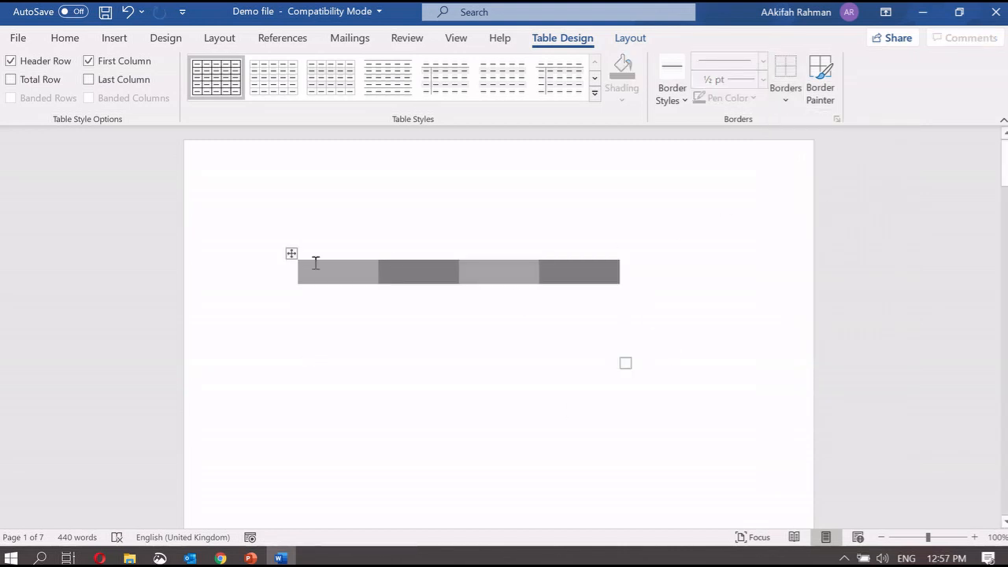
Step: Apply All Borders to the whole table
{"action": "left_click", "coordinate": [293, 254]}
{"action": "left_click", "coordinate": [431, 314]}
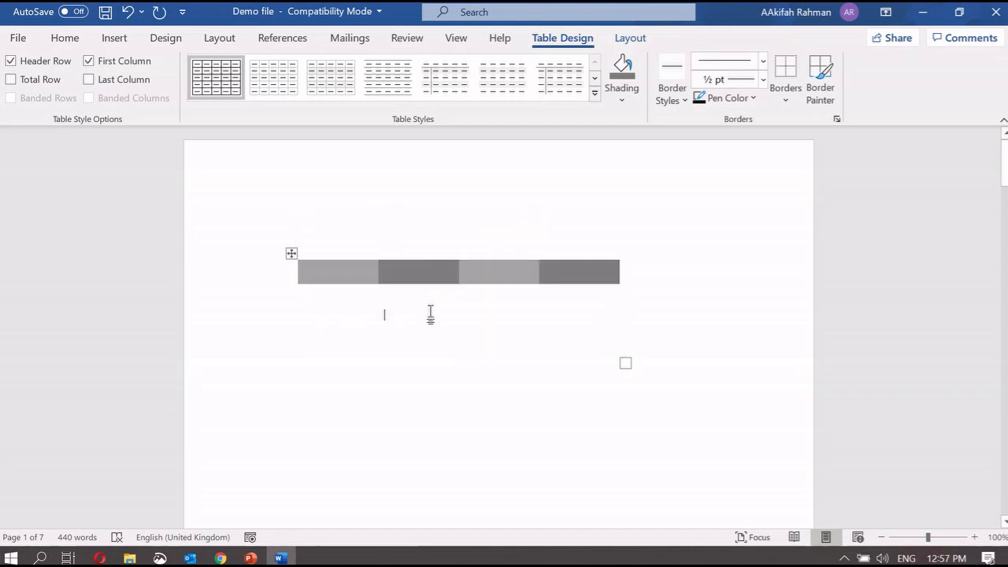
{"action": "left_click", "coordinate": [292, 253]}
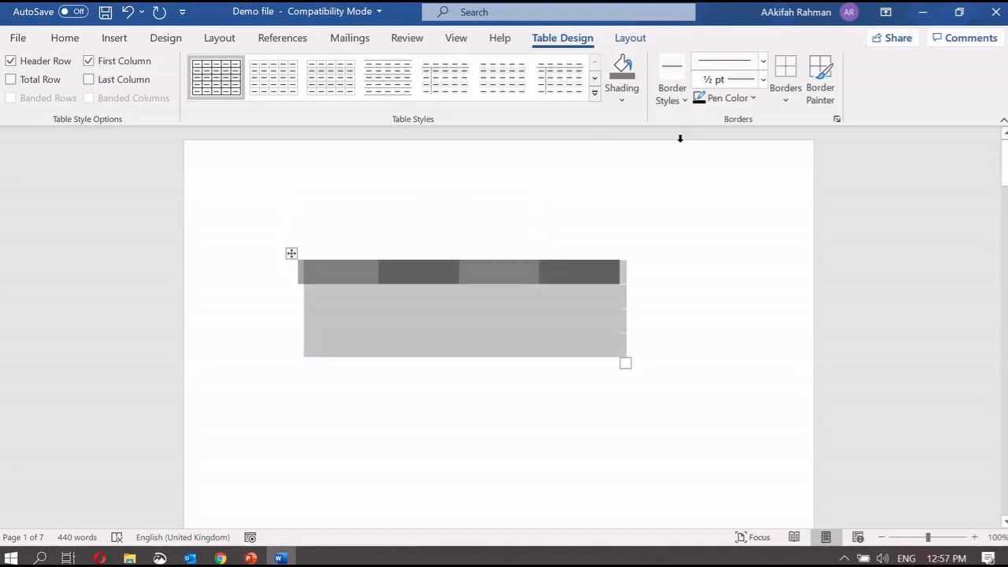
{"action": "left_click", "coordinate": [785, 93]}
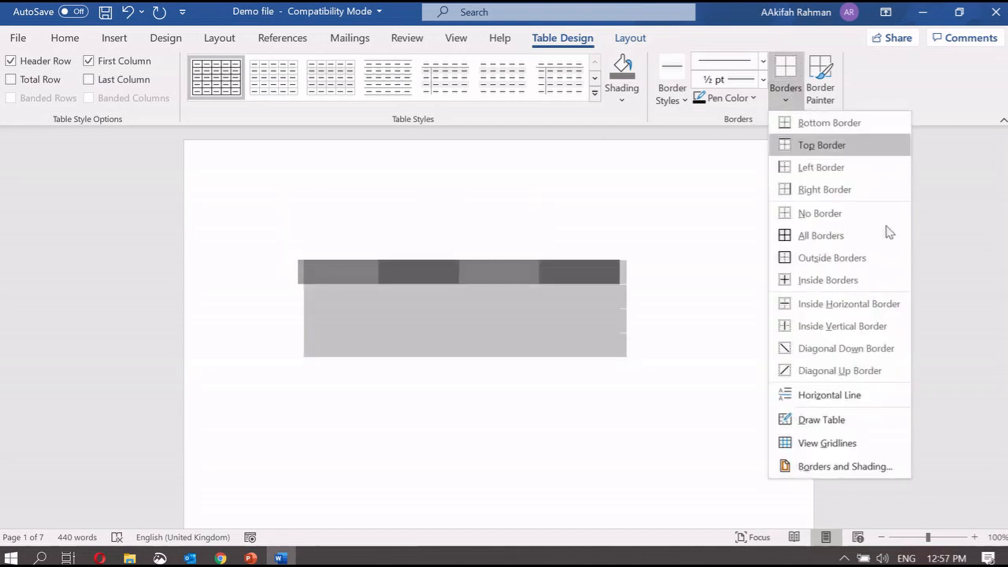
{"action": "left_click", "coordinate": [837, 235]}
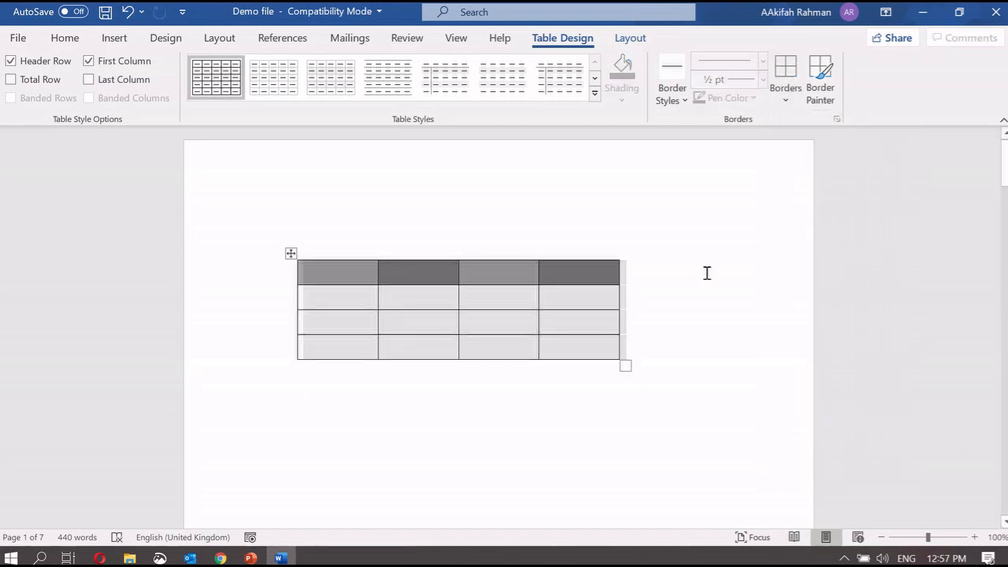
Step: Set the border line weight to 2 ¼ pt and paint it along a few cell edges in the top row
{"action": "left_click", "coordinate": [291, 253]}
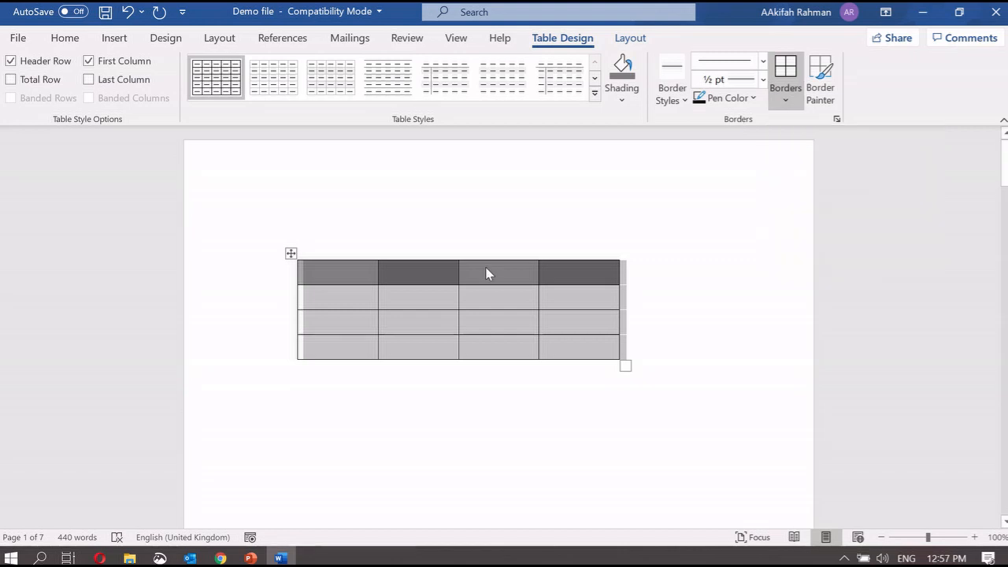
{"action": "left_click", "coordinate": [459, 267]}
{"action": "left_click", "coordinate": [292, 254]}
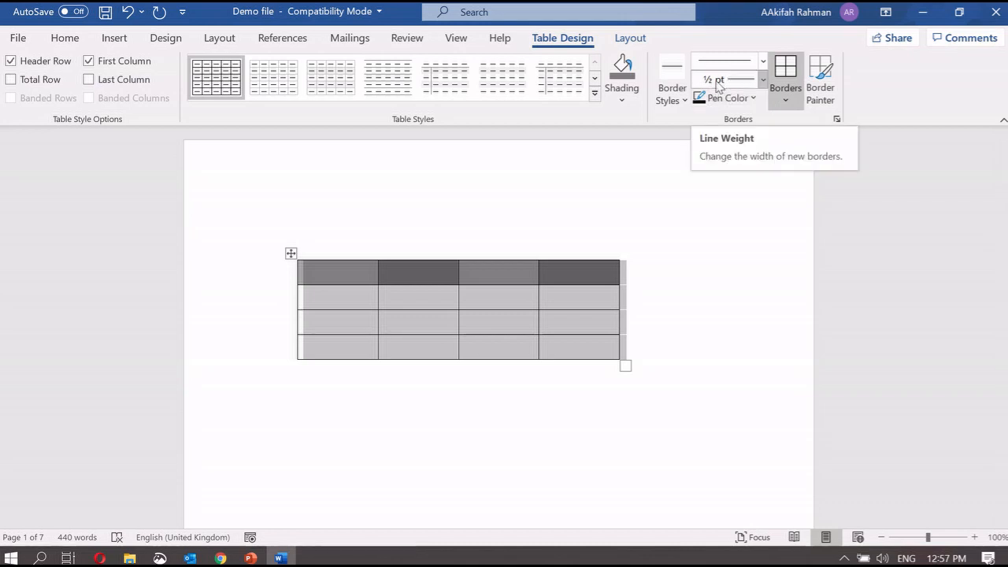
{"action": "left_click", "coordinate": [763, 81]}
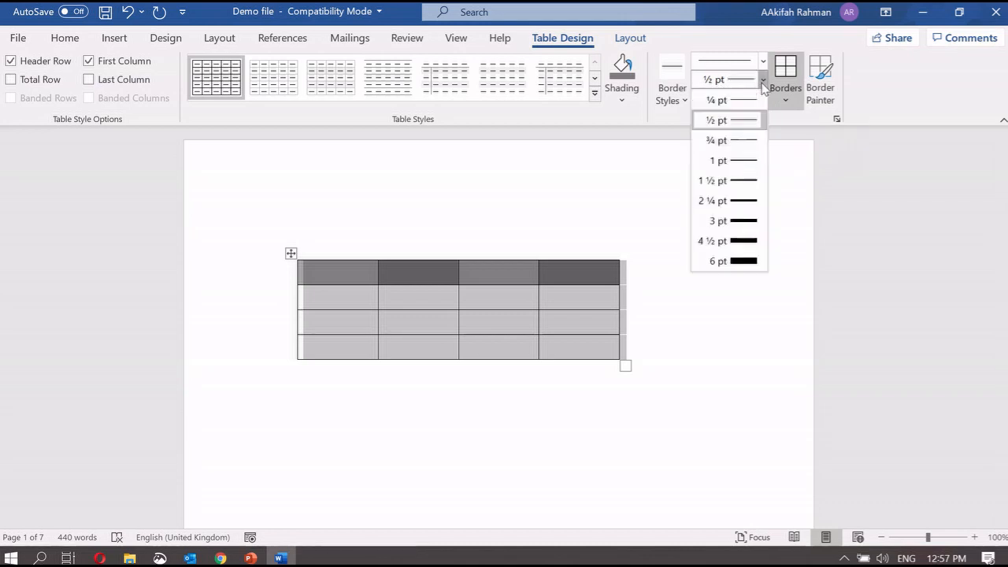
{"action": "left_click", "coordinate": [746, 206]}
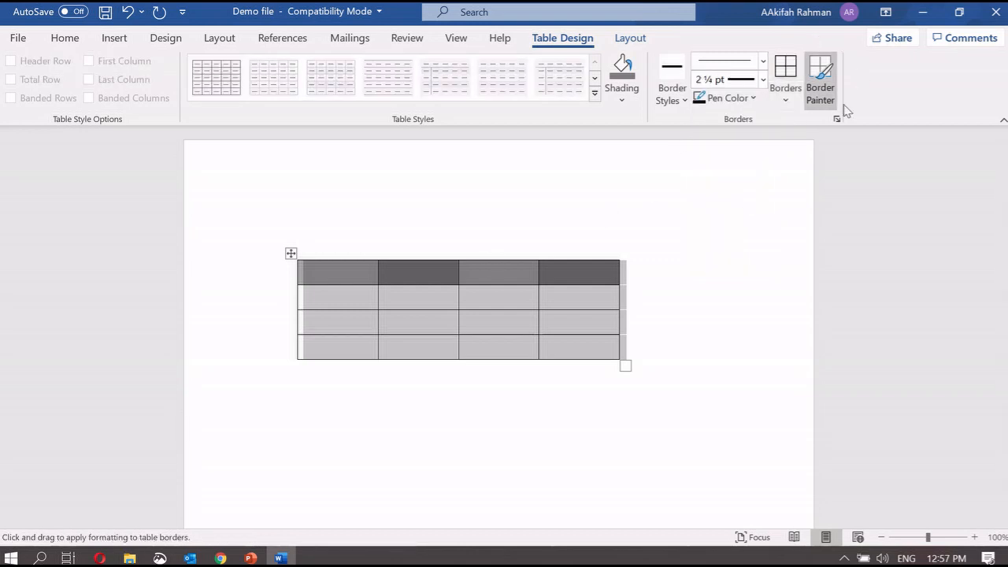
{"action": "left_click", "coordinate": [530, 253]}
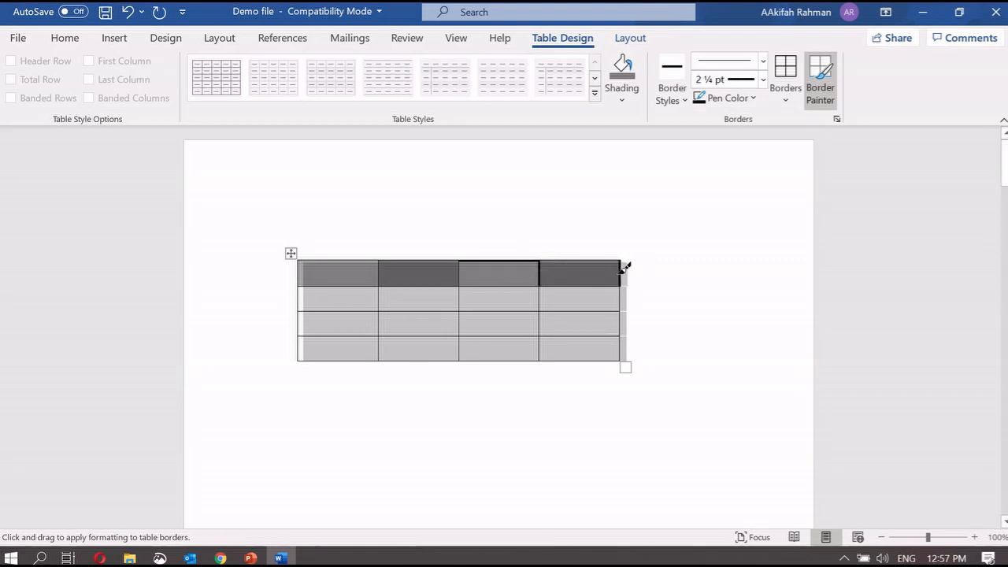
{"action": "key", "text": "Escape"}
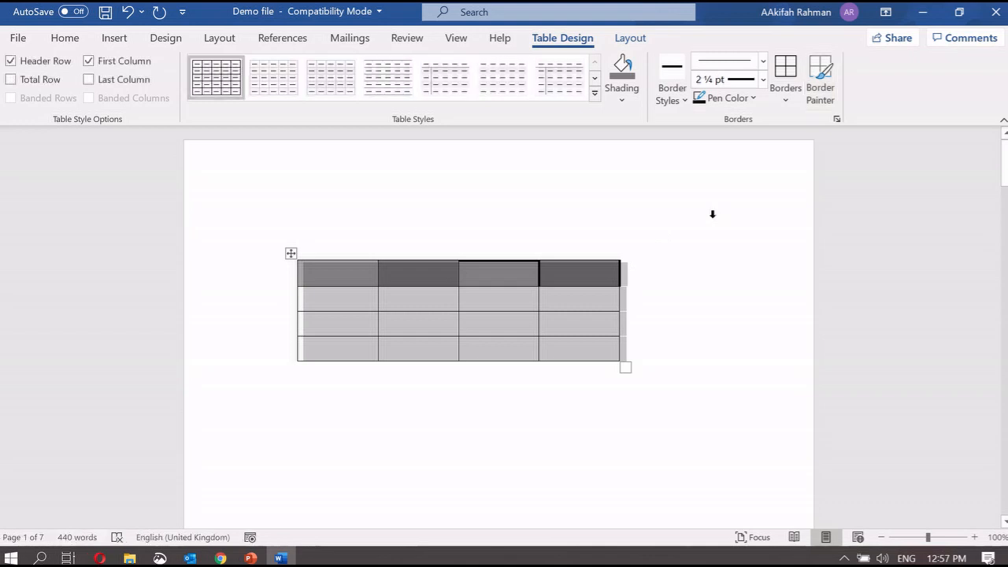
Step: Undo the thick borders painted on the top row and deselect the table
{"action": "key", "text": "ctrl+z"}
{"action": "key", "text": "ctrl+z"}
{"action": "key", "text": "ctrl+z"}
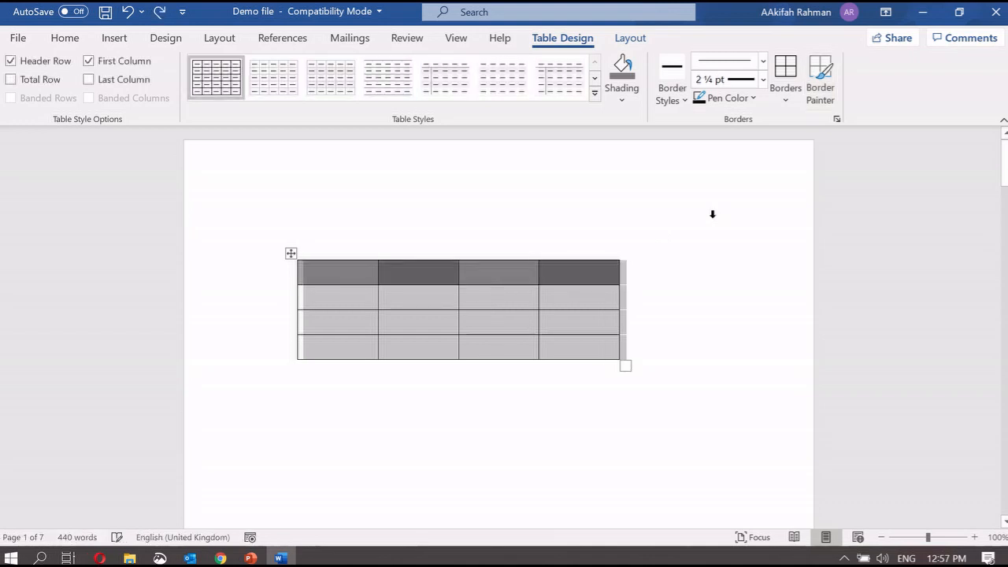
{"action": "left_click", "coordinate": [713, 213]}
{"action": "left_click", "coordinate": [569, 320]}
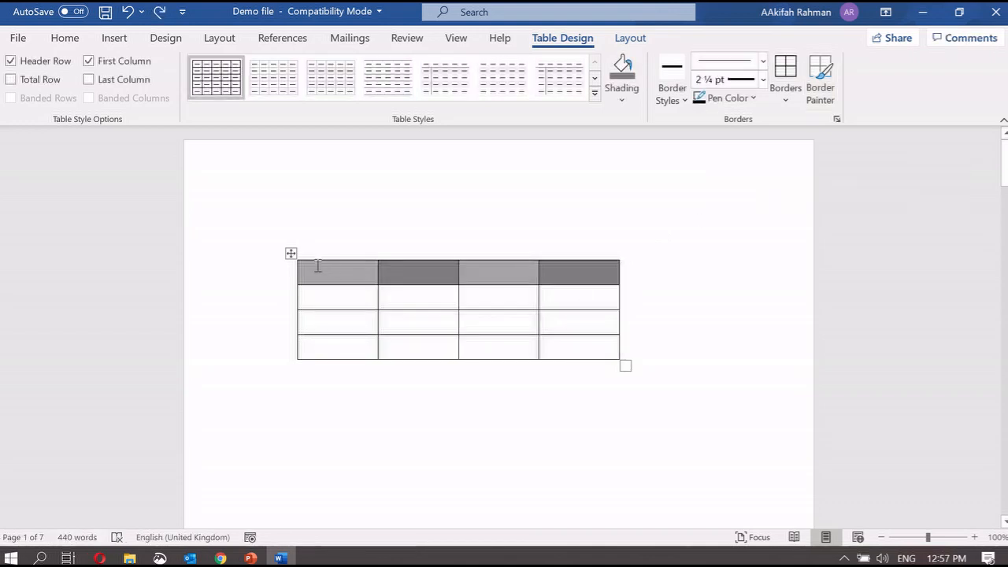
Step: Merge all four cells of the table's third row into a single cell
{"action": "left_click", "coordinate": [291, 253]}
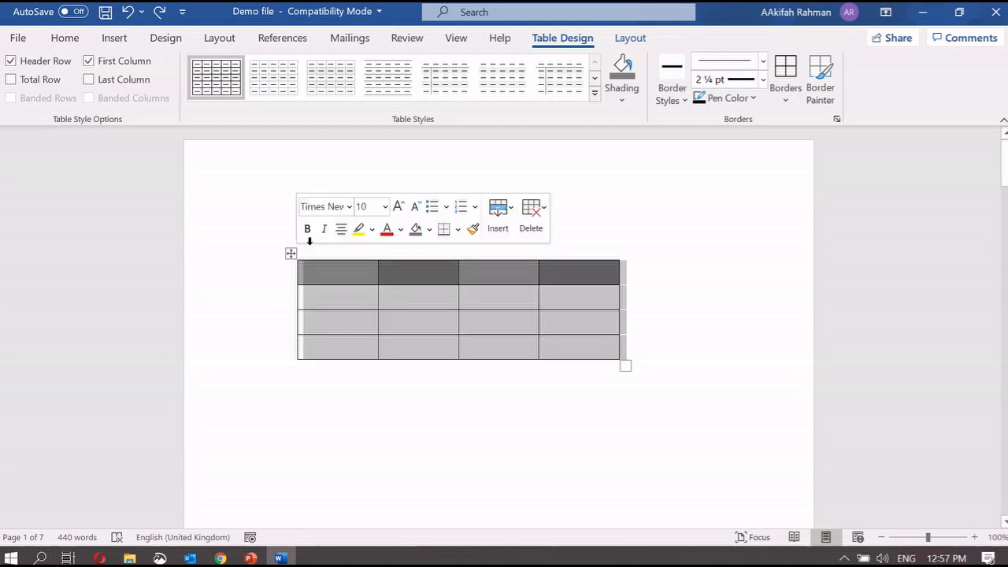
{"action": "left_click", "coordinate": [634, 37]}
{"action": "left_click", "coordinate": [477, 316]}
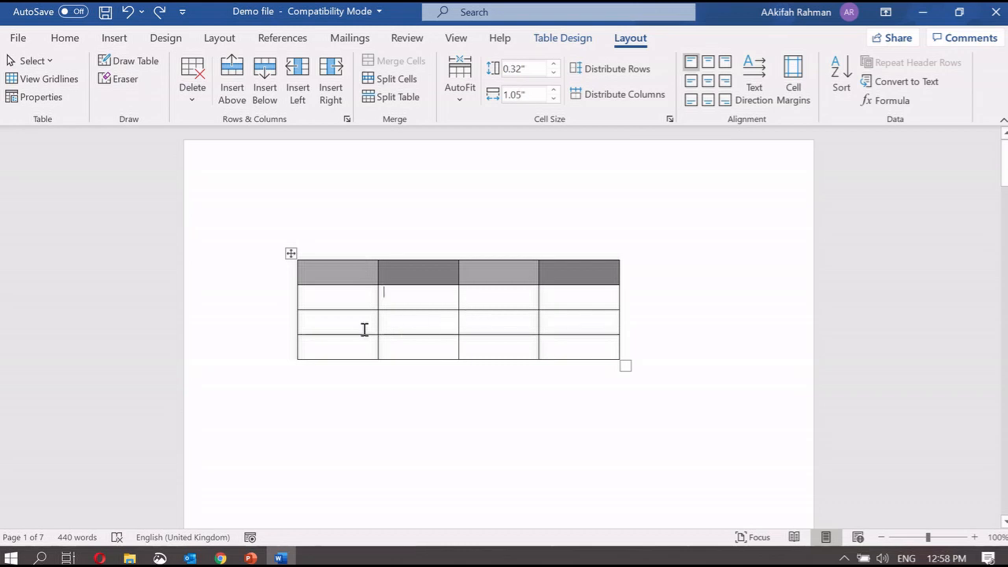
{"action": "left_click_drag", "start_coordinate": [355, 326], "coordinate": [568, 337]}
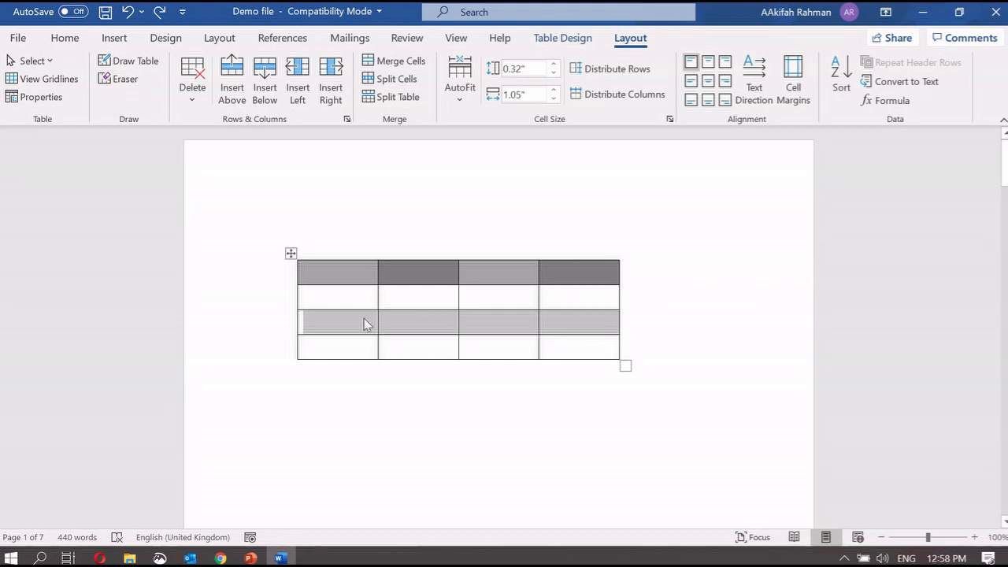
{"action": "left_click", "coordinate": [577, 329]}
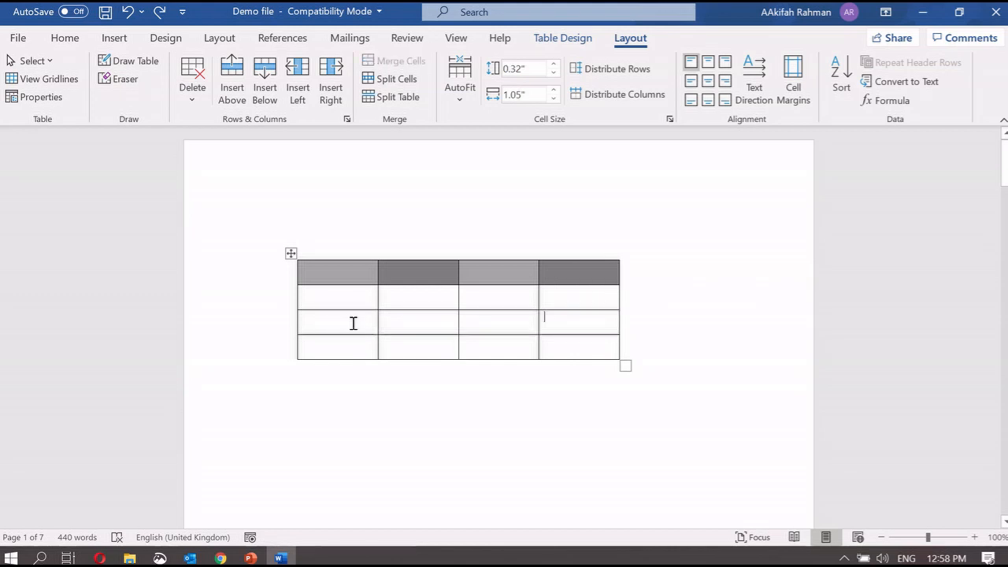
{"action": "left_click_drag", "start_coordinate": [350, 323], "coordinate": [564, 321]}
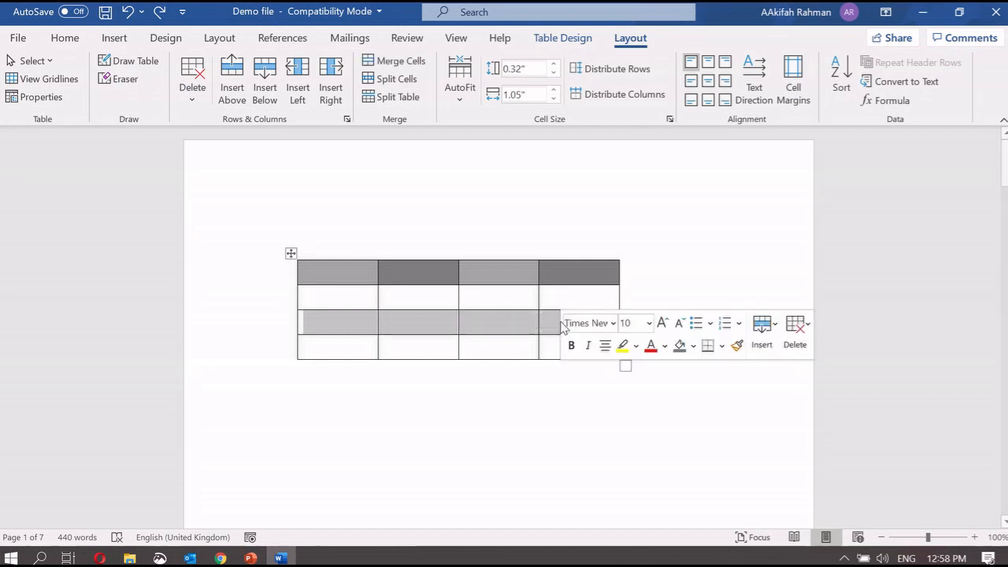
{"action": "left_click", "coordinate": [410, 61]}
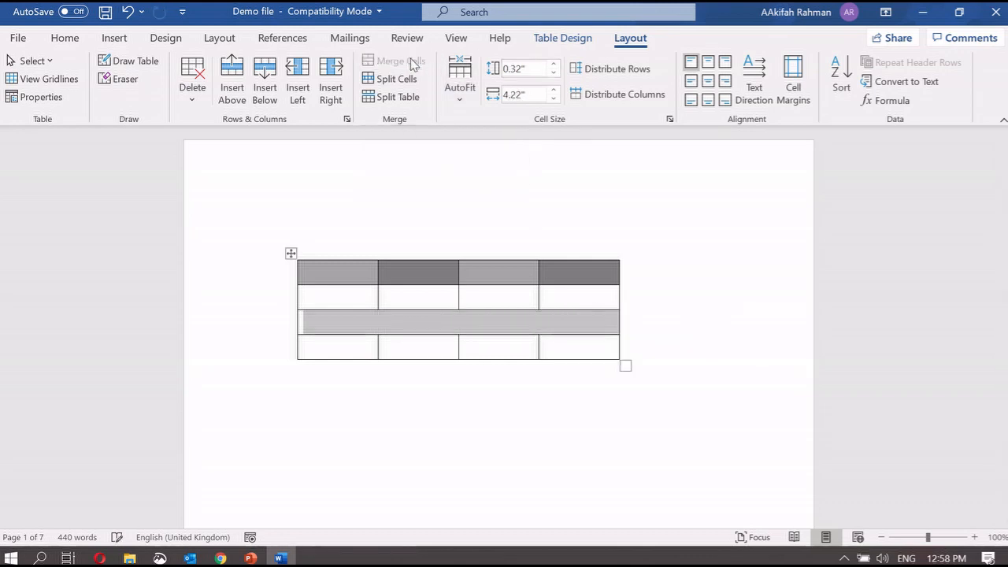
Step: Split the merged cell in the third row into four columns and one row
{"action": "left_click", "coordinate": [530, 352]}
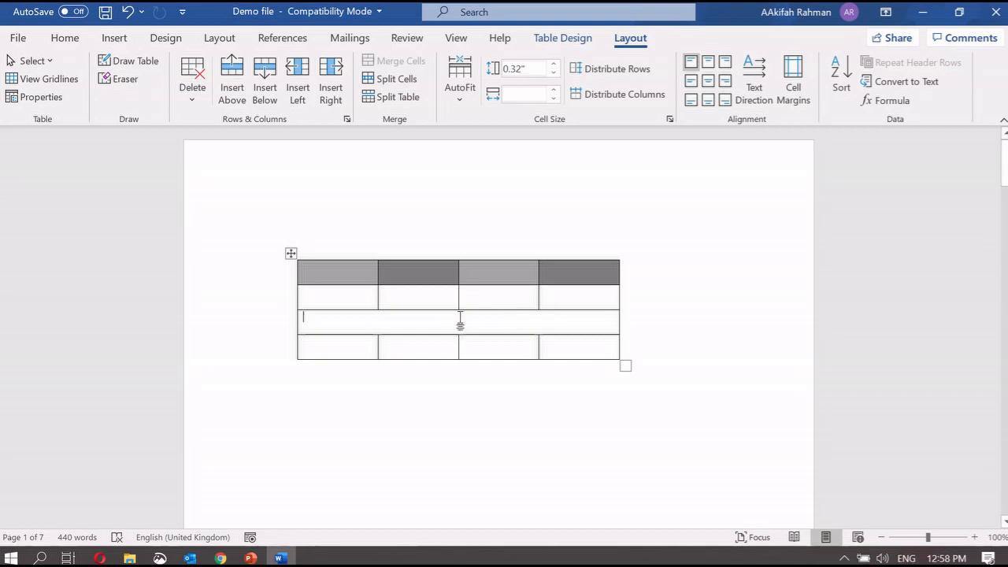
{"action": "left_click", "coordinate": [410, 83]}
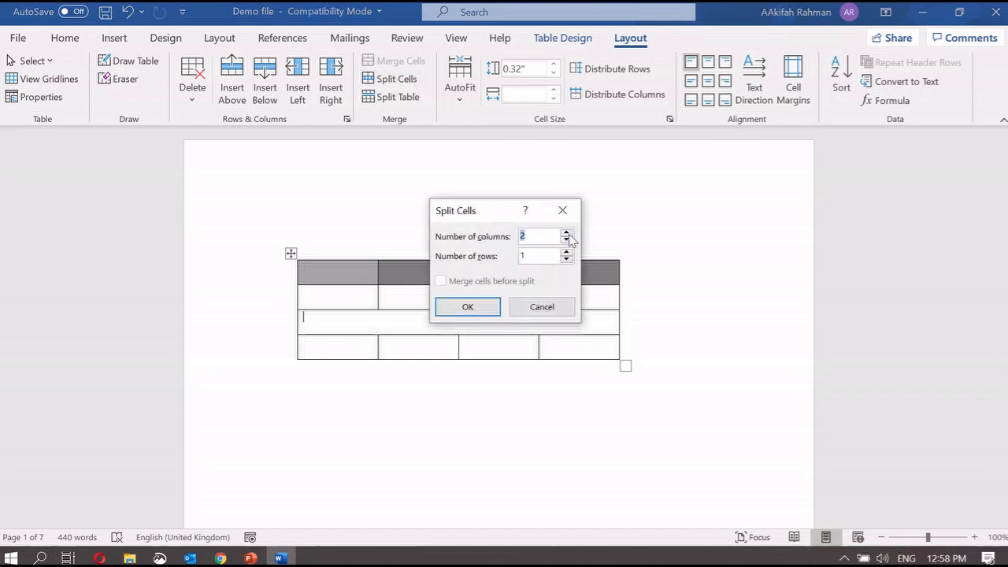
{"action": "left_click", "coordinate": [474, 311]}
{"action": "left_click", "coordinate": [474, 412]}
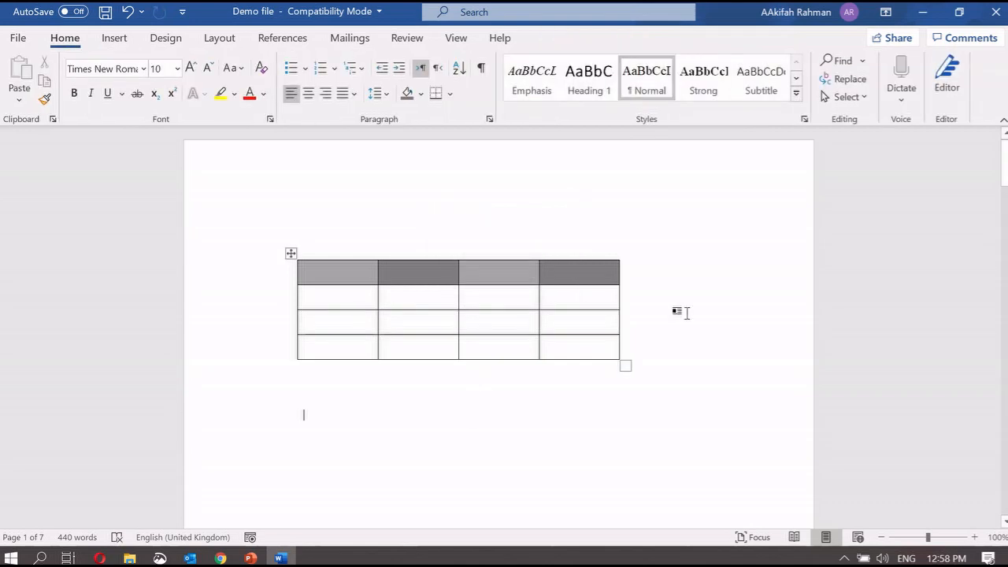
Step: Set the height of the table's second row to 0.8"
{"action": "left_click", "coordinate": [292, 254]}
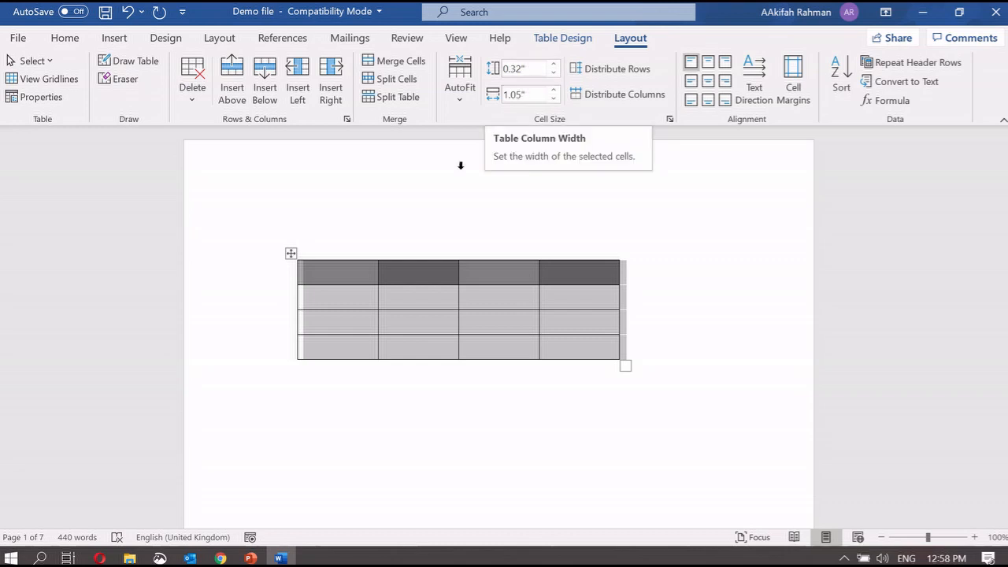
{"action": "left_click", "coordinate": [335, 305]}
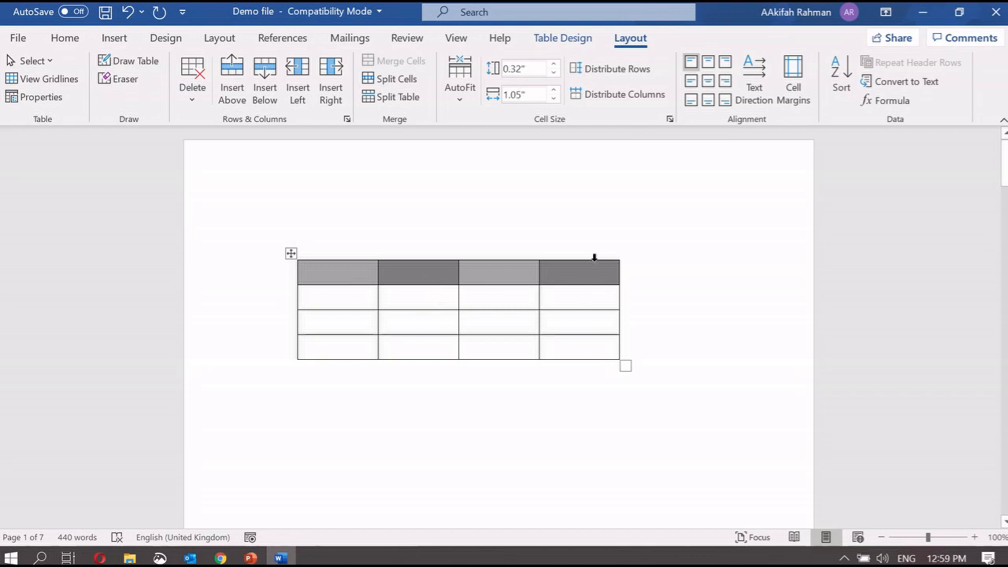
{"action": "left_click", "coordinate": [554, 67]}
{"action": "left_click", "coordinate": [554, 66]}
{"action": "left_click", "coordinate": [555, 67]}
{"action": "left_click", "coordinate": [554, 66]}
{"action": "left_click", "coordinate": [554, 66]}
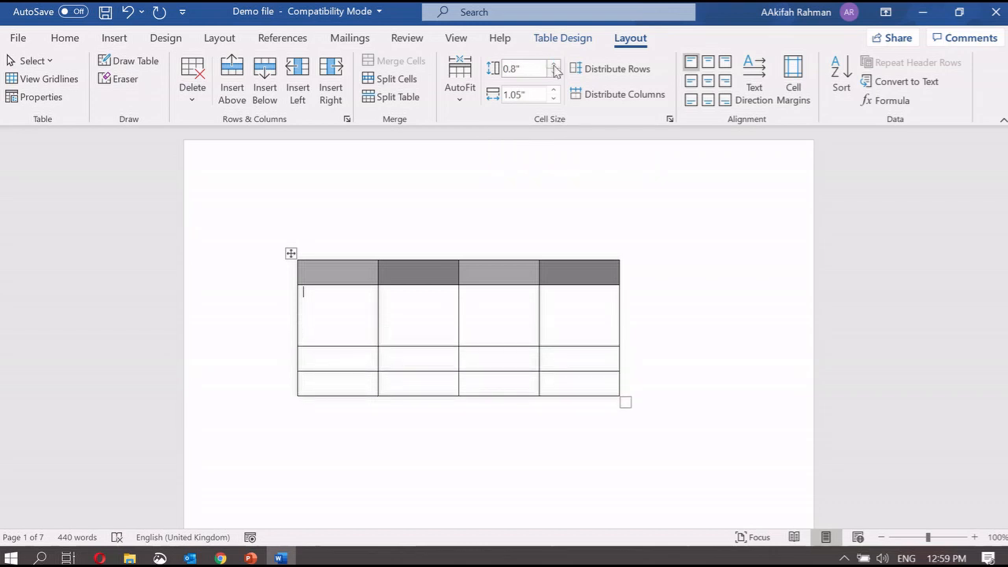
Step: Reduce the height of the table's second row to 0.3"
{"action": "left_click", "coordinate": [555, 76]}
{"action": "left_click", "coordinate": [554, 75]}
{"action": "left_click", "coordinate": [555, 76]}
{"action": "left_click", "coordinate": [555, 76]}
{"action": "left_click", "coordinate": [555, 76]}
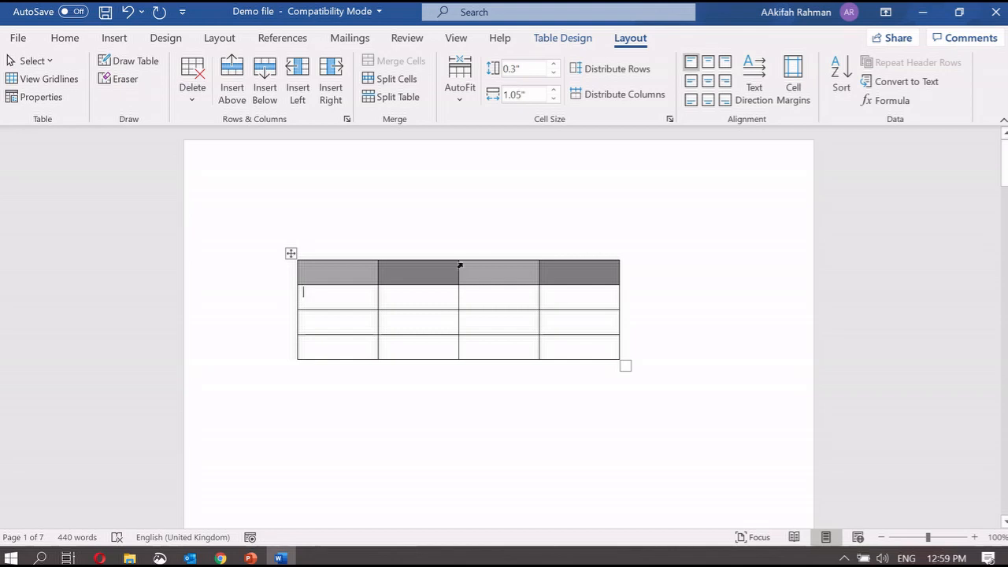
Step: Set the width of the table's third column to 1.2"
{"action": "left_click", "coordinate": [502, 276]}
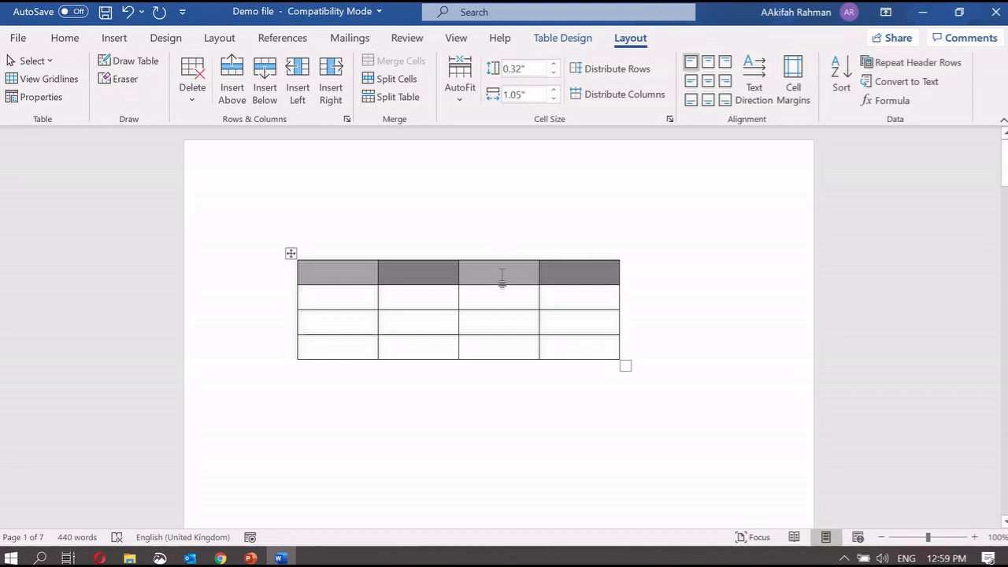
{"action": "left_click", "coordinate": [554, 90]}
{"action": "left_click", "coordinate": [554, 90]}
{"action": "left_click", "coordinate": [554, 91]}
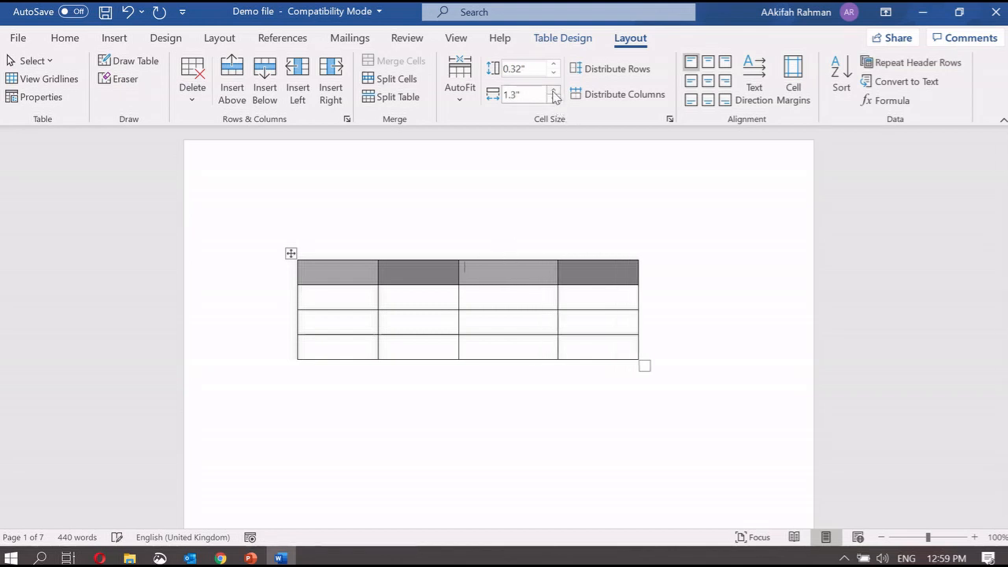
{"action": "left_click", "coordinate": [553, 91]}
{"action": "left_click", "coordinate": [554, 90]}
{"action": "left_click", "coordinate": [556, 99]}
{"action": "left_click", "coordinate": [555, 99]}
{"action": "left_click", "coordinate": [556, 99]}
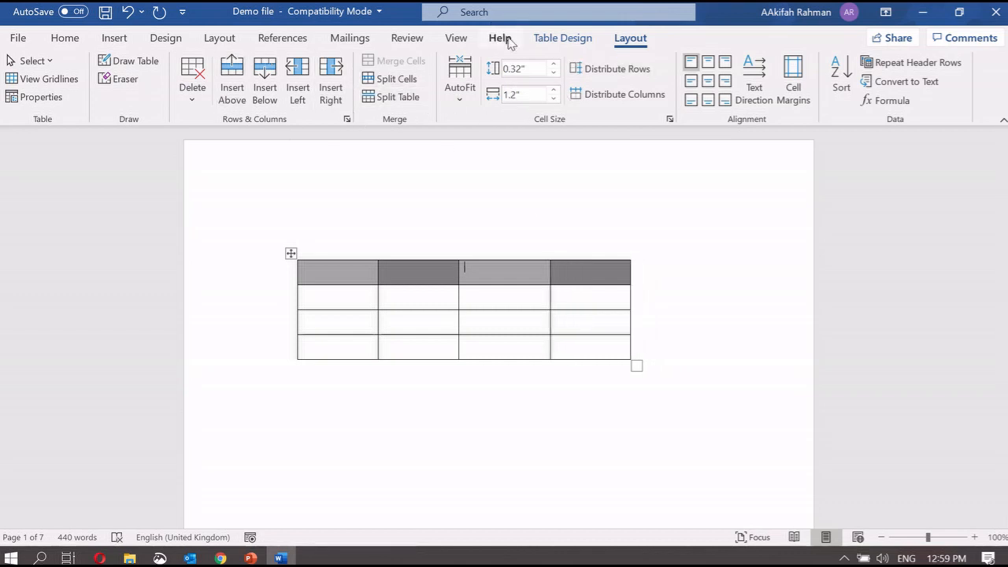
Step: Fill the third column below the header with the sample text Adasdask, Asdjasdk and Asdkjasndkasn, one entry per row
{"action": "left_click", "coordinate": [495, 323]}
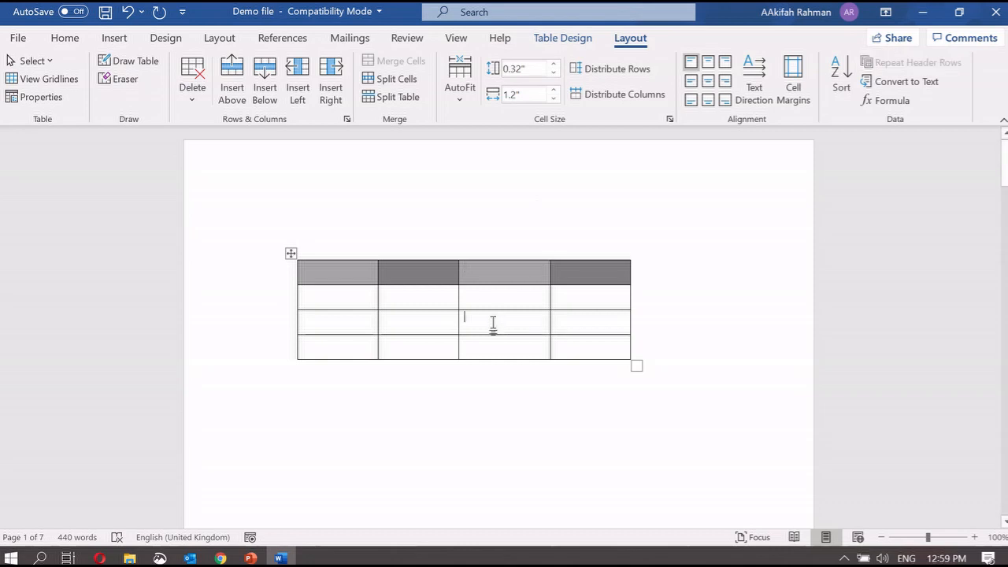
{"action": "left_click", "coordinate": [479, 297]}
{"action": "type", "text": "adaedask"}
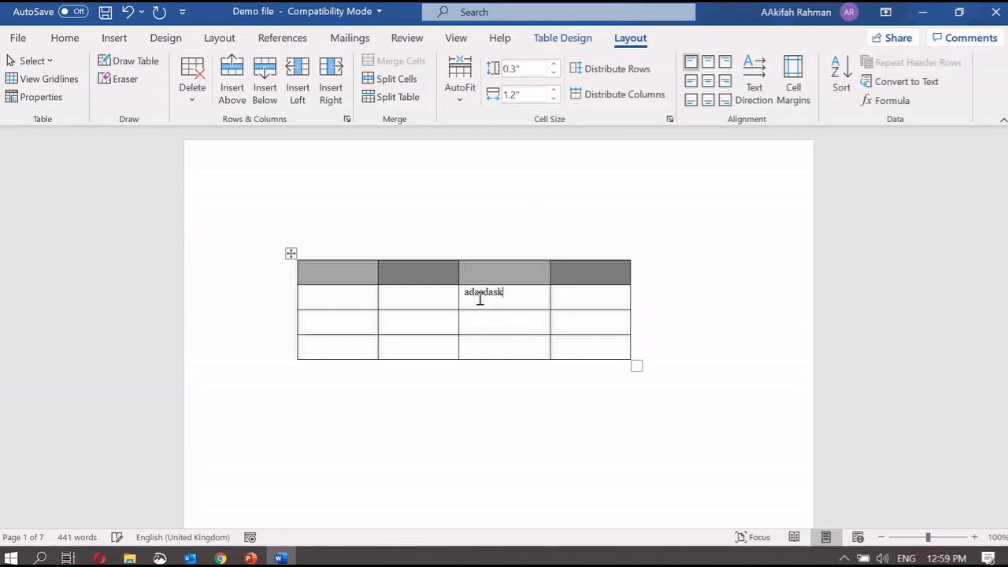
{"action": "key", "text": "Down"}
{"action": "type", "text": "asdjas"}
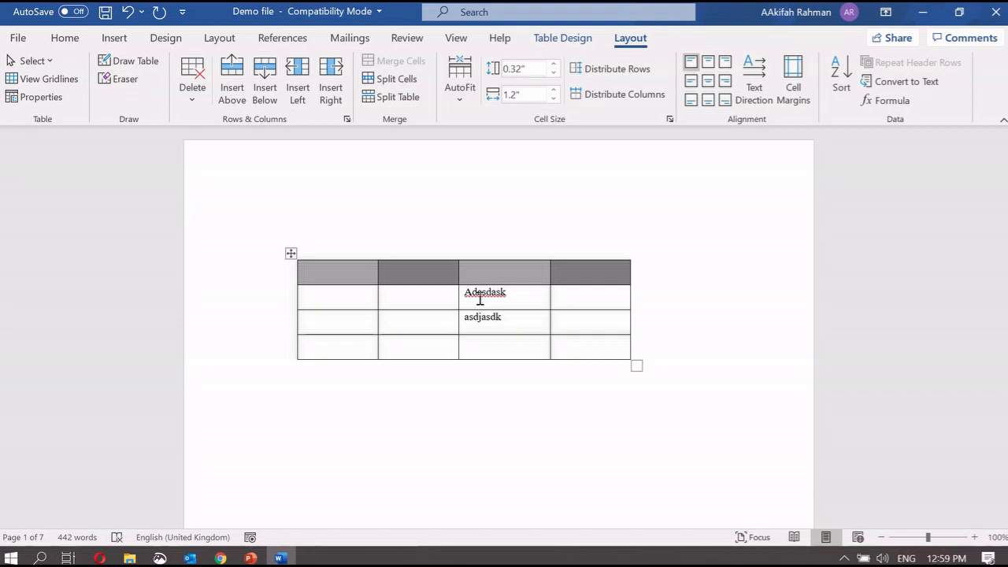
{"action": "key", "text": "Down"}
{"action": "type", "text": "asdkjasndkasn"}
Step: Fill the fourth column below the header with the sample text Asdjasbjd, Thtrg and erwer, one entry per row
{"action": "key", "text": "Right"}
{"action": "key", "text": "Up"}
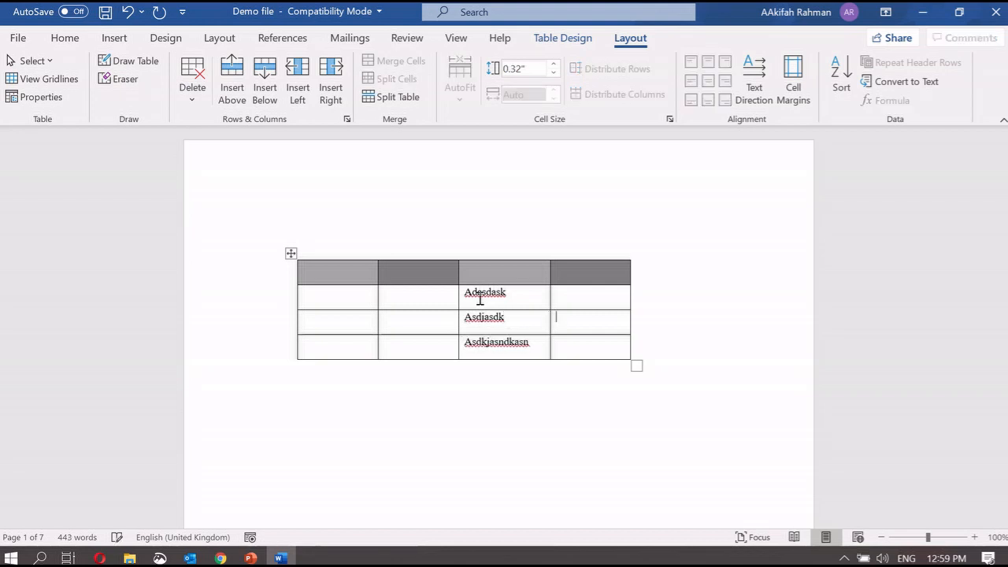
{"action": "key", "text": "Up"}
{"action": "type", "text": "asdjasb"}
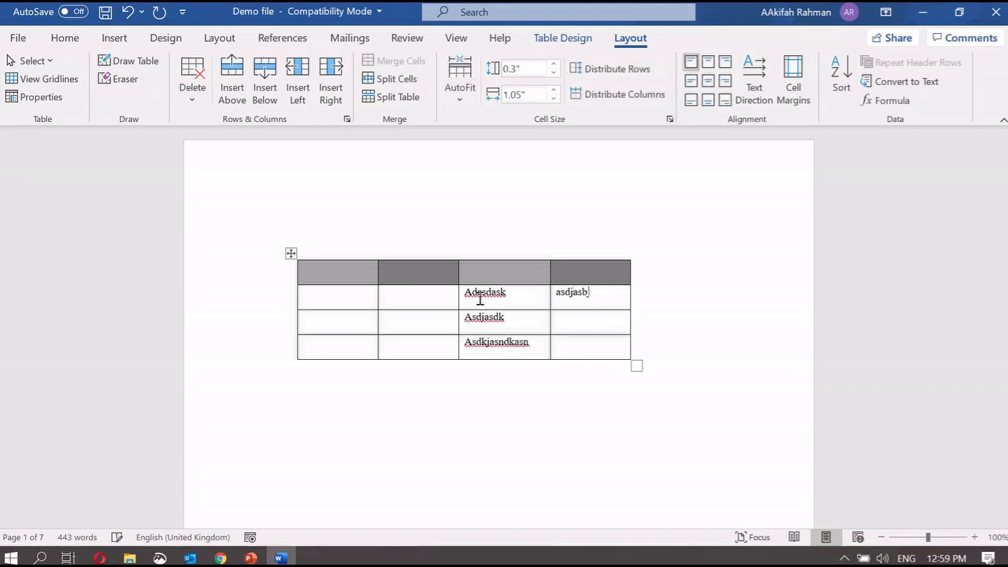
{"action": "type", "text": "jd"}
{"action": "key", "text": "Down"}
{"action": "type", "text": "thtrg"}
{"action": "key", "text": "Down"}
{"action": "type", "text": "er"}
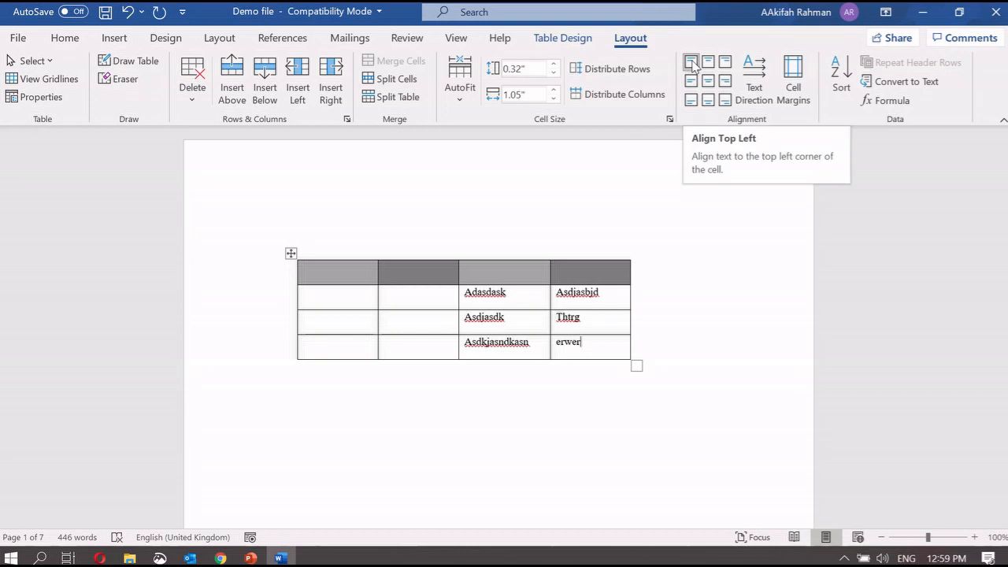
Step: Try the top, middle and bottom alignments on the six filled cells, finishing with the text centred horizontally and vertically
{"action": "left_click_drag", "start_coordinate": [513, 300], "coordinate": [567, 343]}
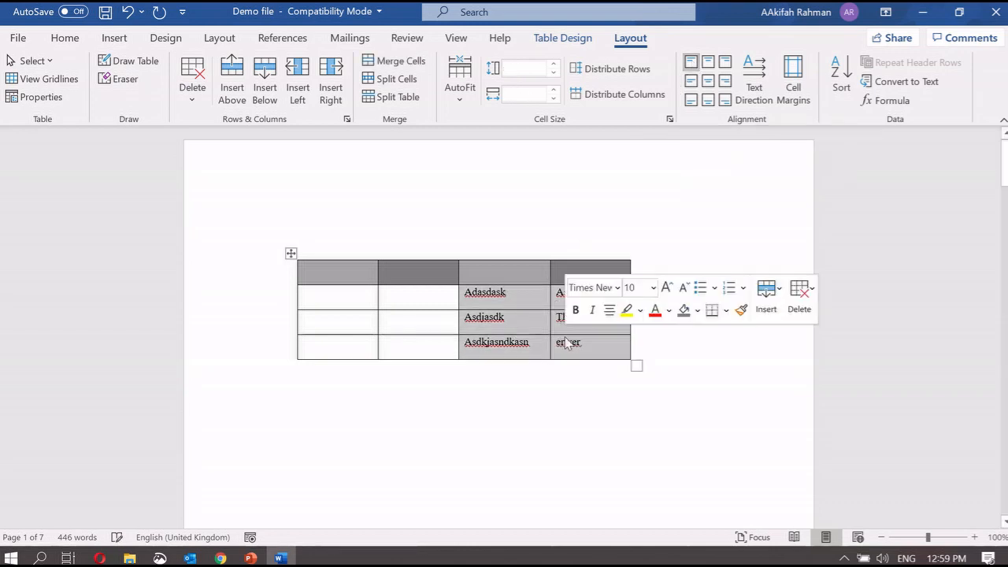
{"action": "left_click", "coordinate": [566, 342]}
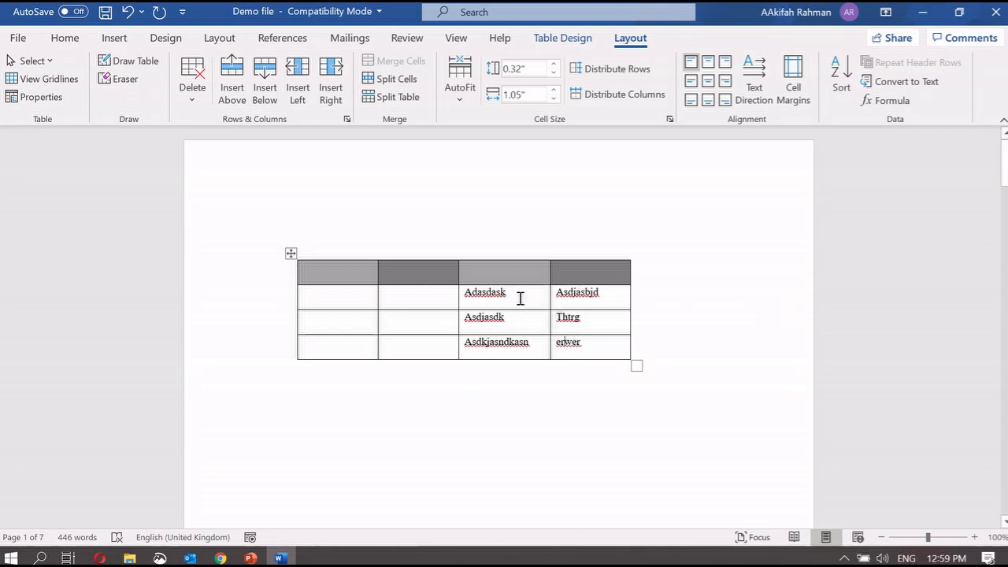
{"action": "mouse_move", "coordinate": [521, 298]}
{"action": "left_mouse_down"}
{"action": "mouse_move", "coordinate": [562, 308]}
{"action": "mouse_move", "coordinate": [574, 323]}
{"action": "mouse_move", "coordinate": [570, 344]}
{"action": "left_mouse_up"}
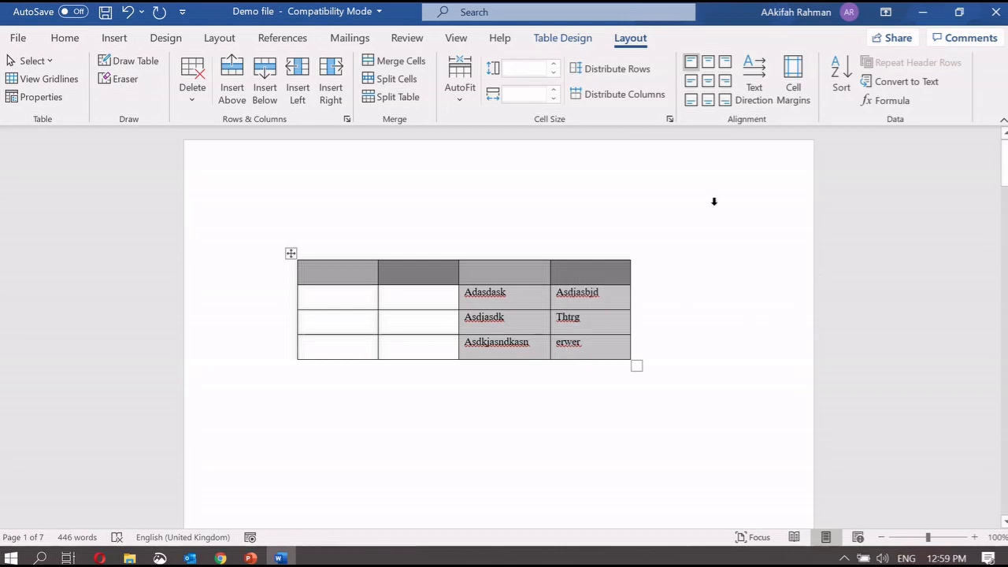
{"action": "left_click", "coordinate": [708, 63]}
{"action": "left_click", "coordinate": [725, 62]}
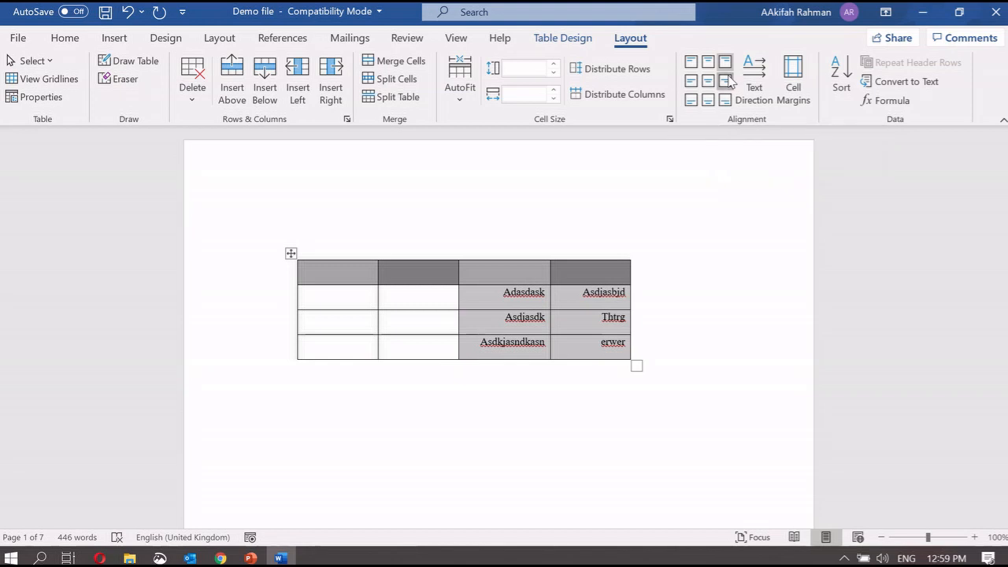
{"action": "left_click", "coordinate": [708, 82]}
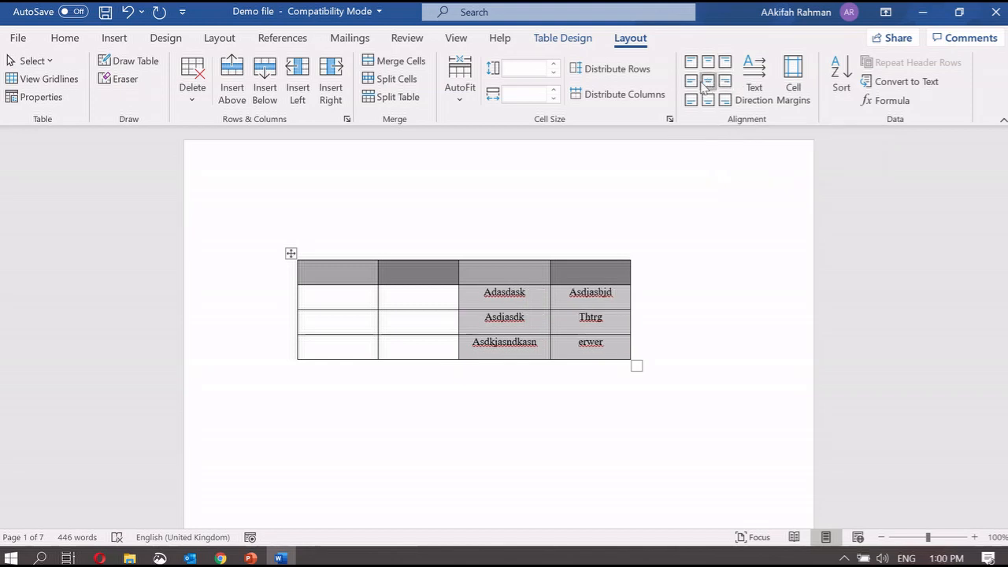
{"action": "left_click", "coordinate": [695, 84]}
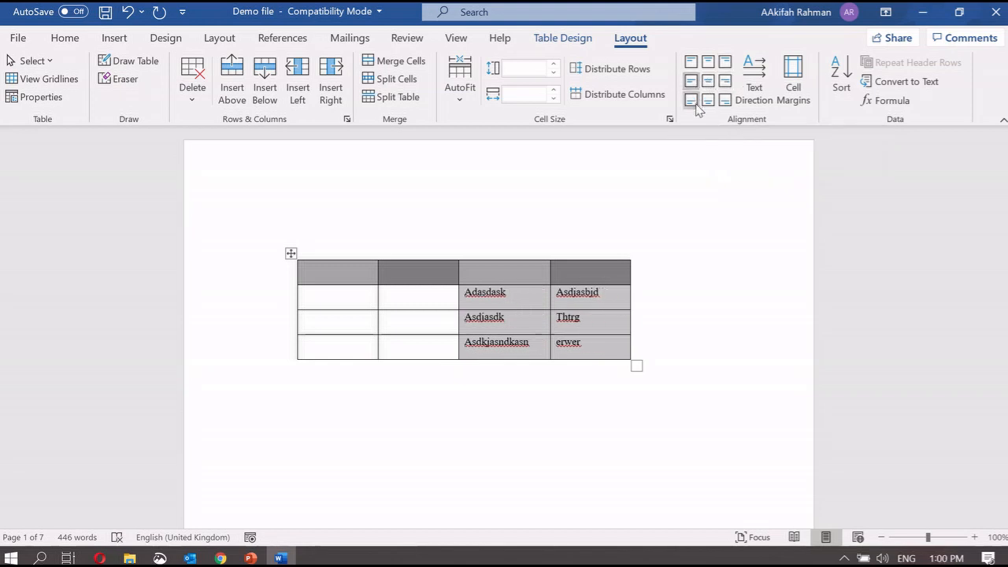
{"action": "left_click", "coordinate": [693, 101]}
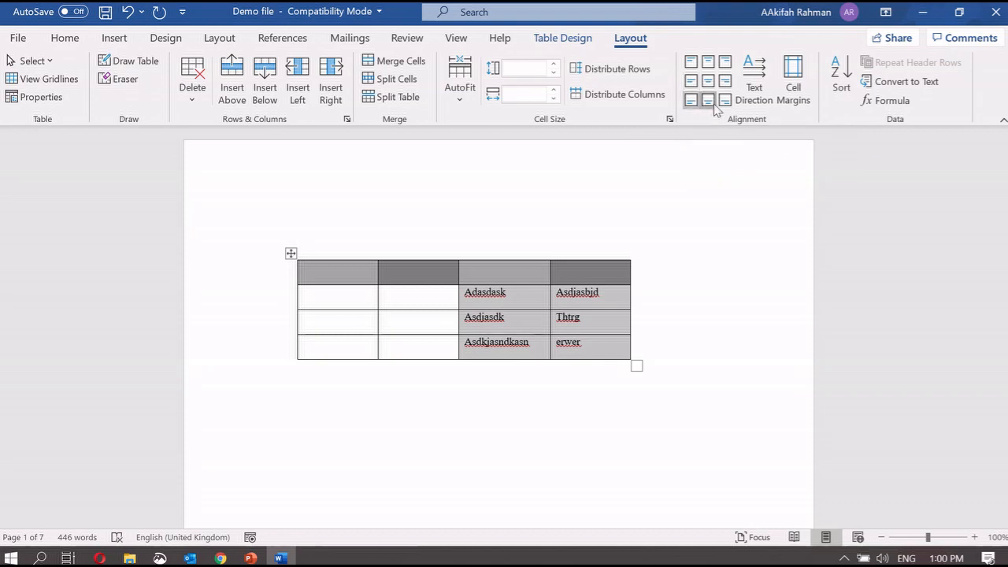
{"action": "left_click", "coordinate": [713, 102]}
{"action": "left_click", "coordinate": [725, 101]}
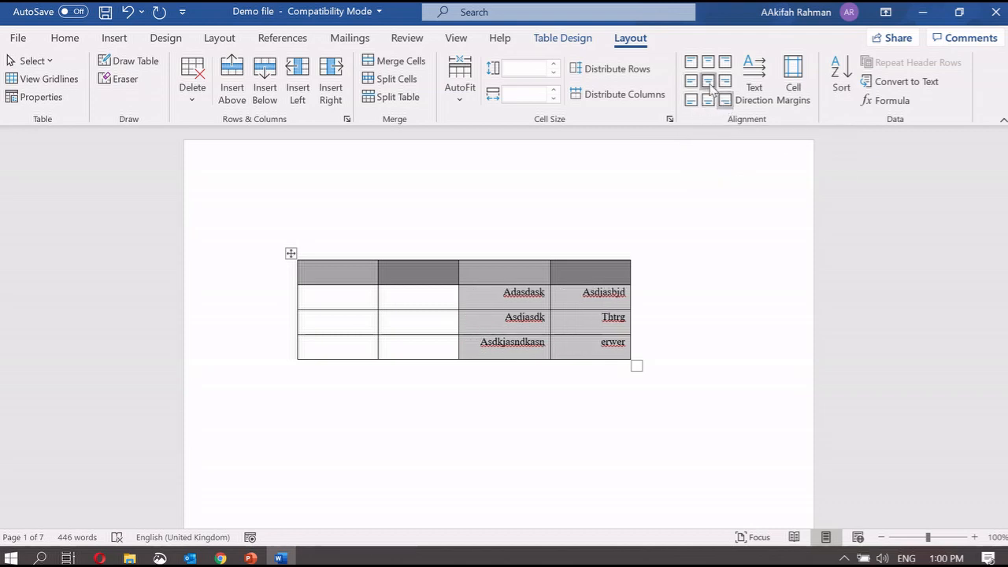
{"action": "left_click", "coordinate": [709, 82]}
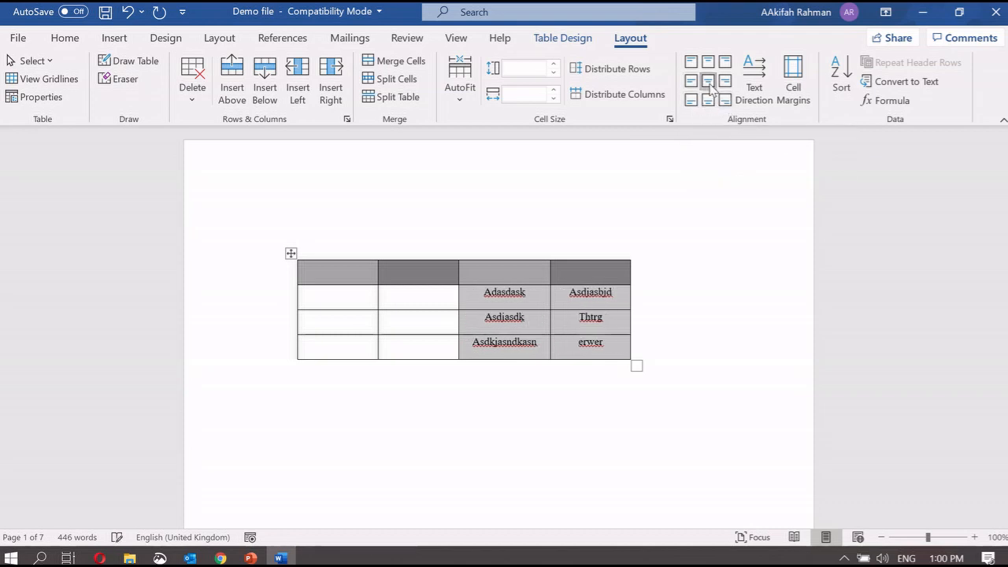
{"action": "left_click", "coordinate": [550, 352]}
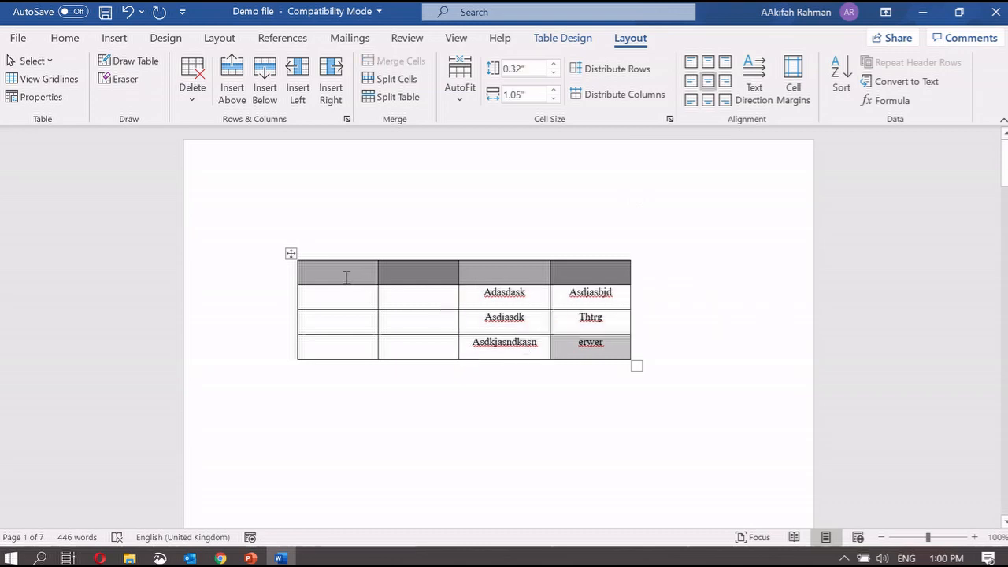
Step: Merge all cells of the first column into one and enter TIMETABLE in it
{"action": "left_click_drag", "start_coordinate": [346, 277], "coordinate": [342, 345]}
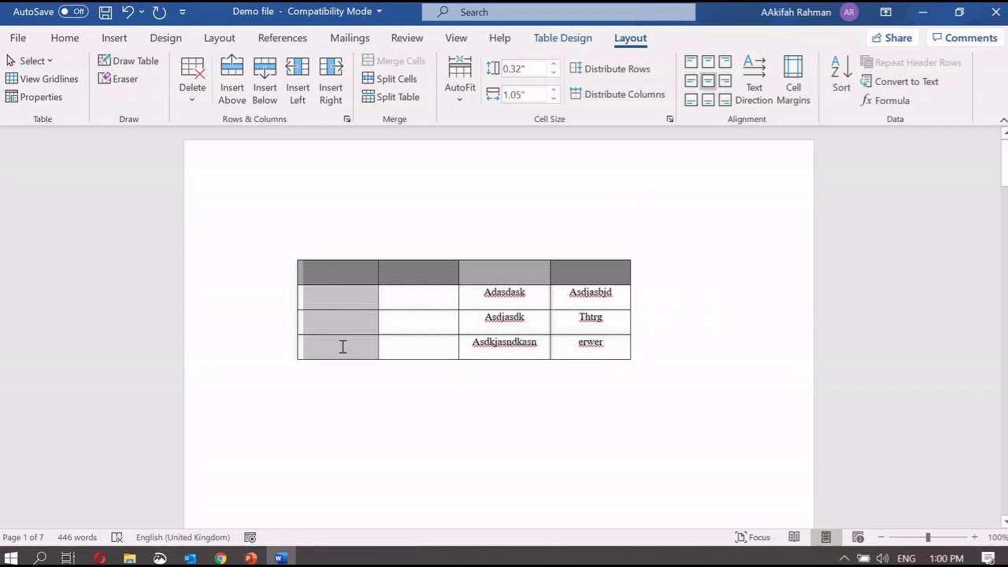
{"action": "left_click", "coordinate": [396, 63]}
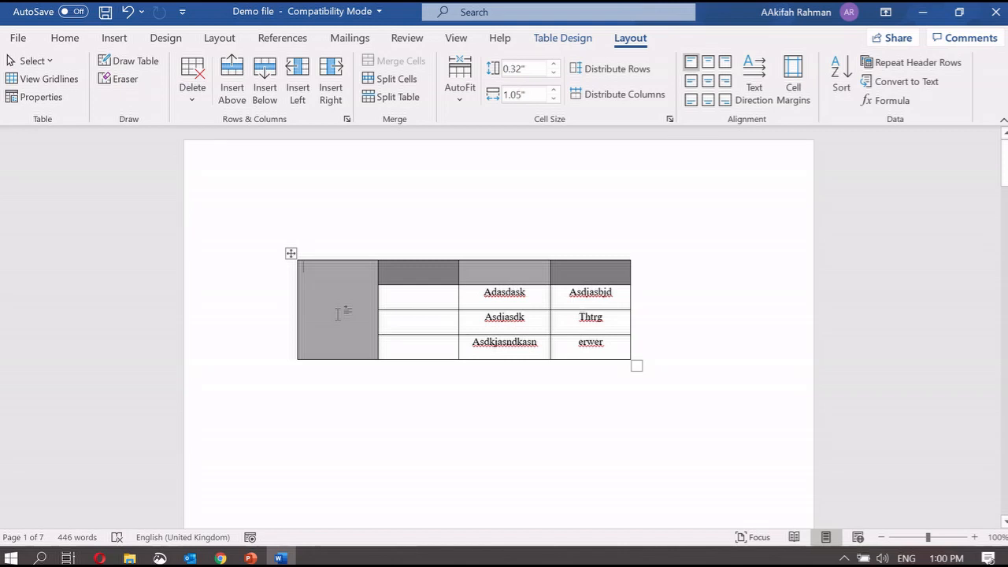
{"action": "type", "text": "TIMETABLE"}
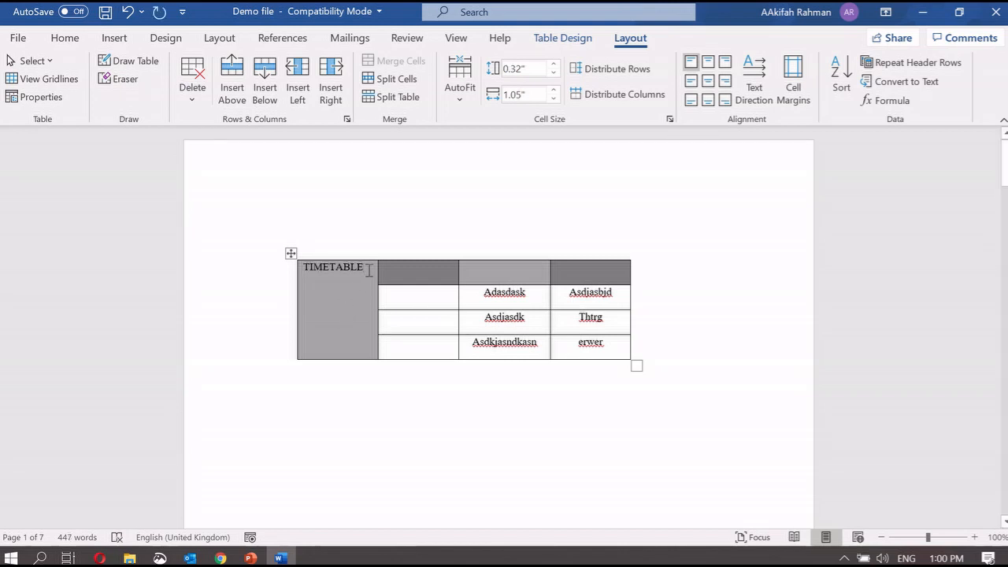
Step: Cycle the TIMETABLE text through the available text directions, finishing with it horizontal
{"action": "left_click_drag", "start_coordinate": [369, 270], "coordinate": [303, 271]}
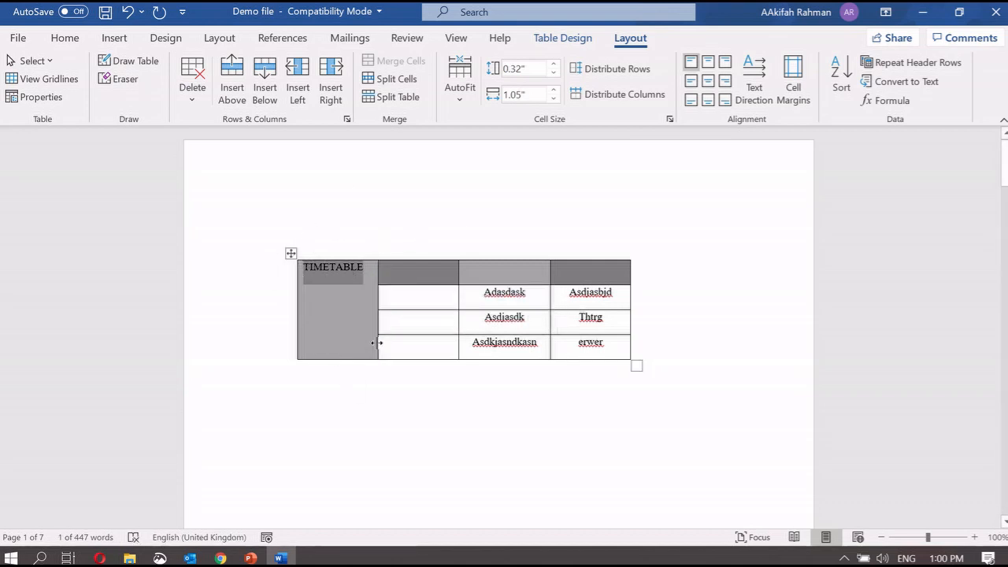
{"action": "left_click", "coordinate": [754, 87]}
{"action": "left_click", "coordinate": [766, 100]}
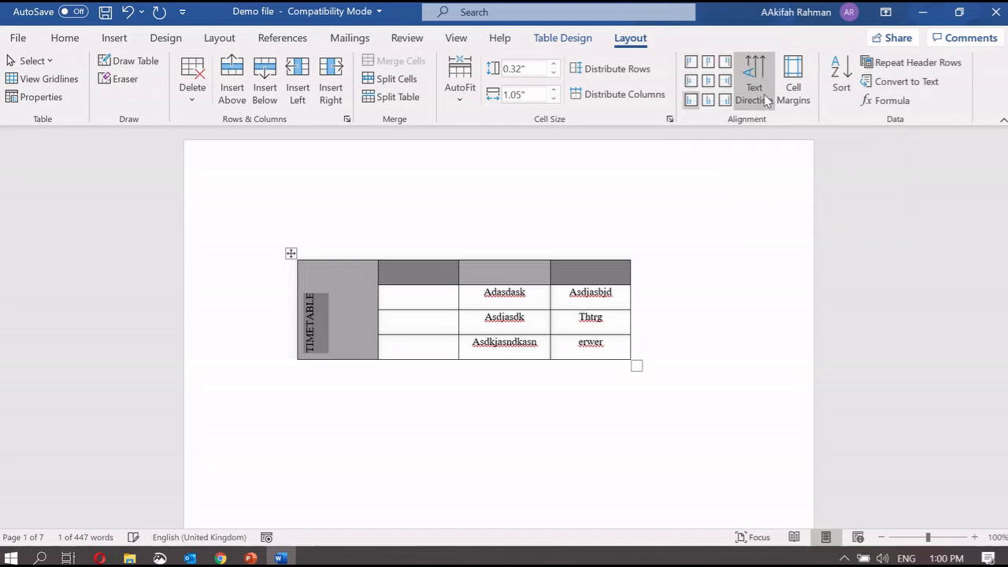
{"action": "left_click", "coordinate": [766, 100]}
{"action": "left_click", "coordinate": [766, 100]}
{"action": "left_click", "coordinate": [766, 100]}
{"action": "left_click", "coordinate": [765, 100]}
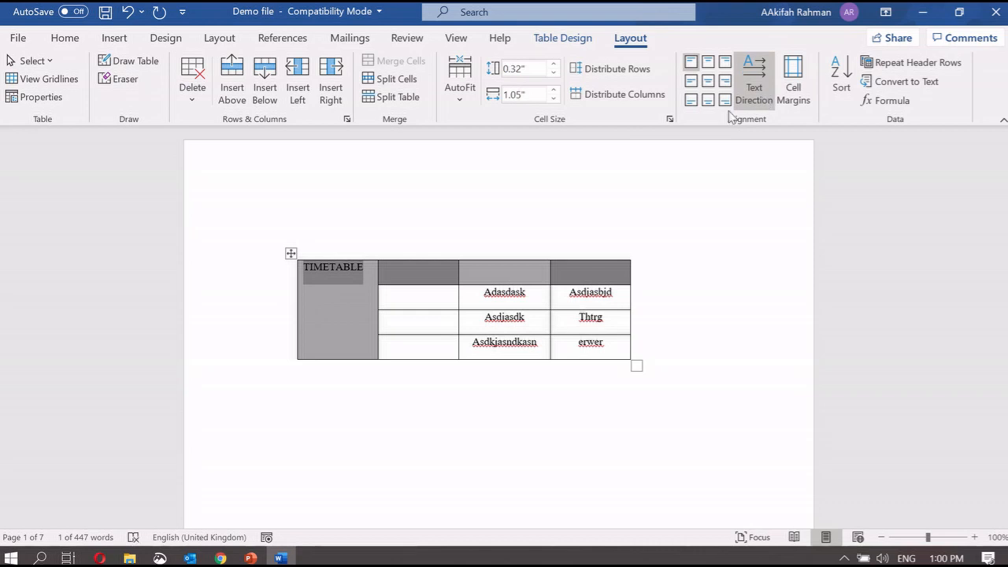
{"action": "left_click", "coordinate": [503, 322]}
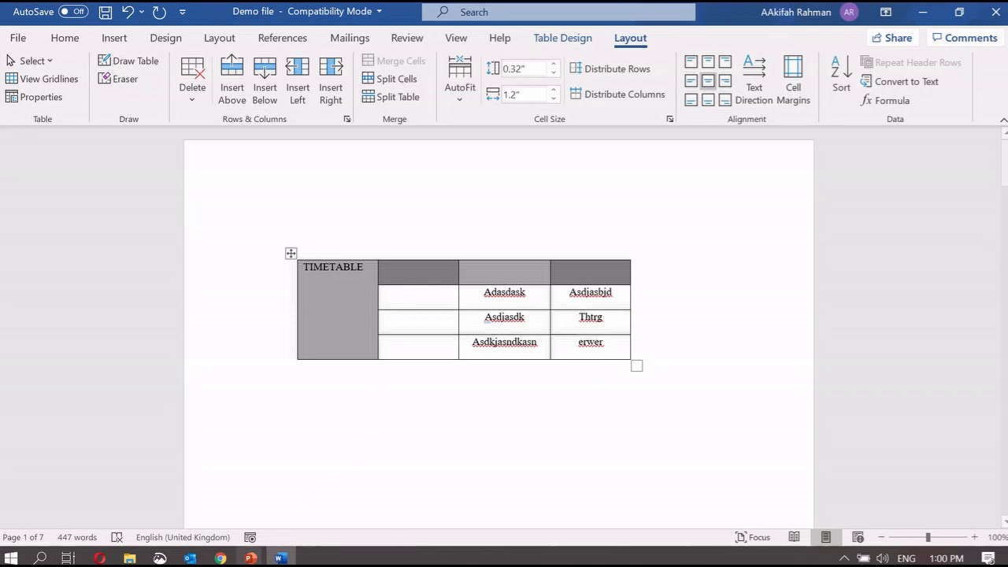
Step: Switch to the Word Processing presentation in PowerPoint, start its slide show and advance to the Inserting/Deleting Rows slide
{"action": "mouse_move", "coordinate": [250, 557]}
{"action": "left_click", "coordinate": [268, 520]}
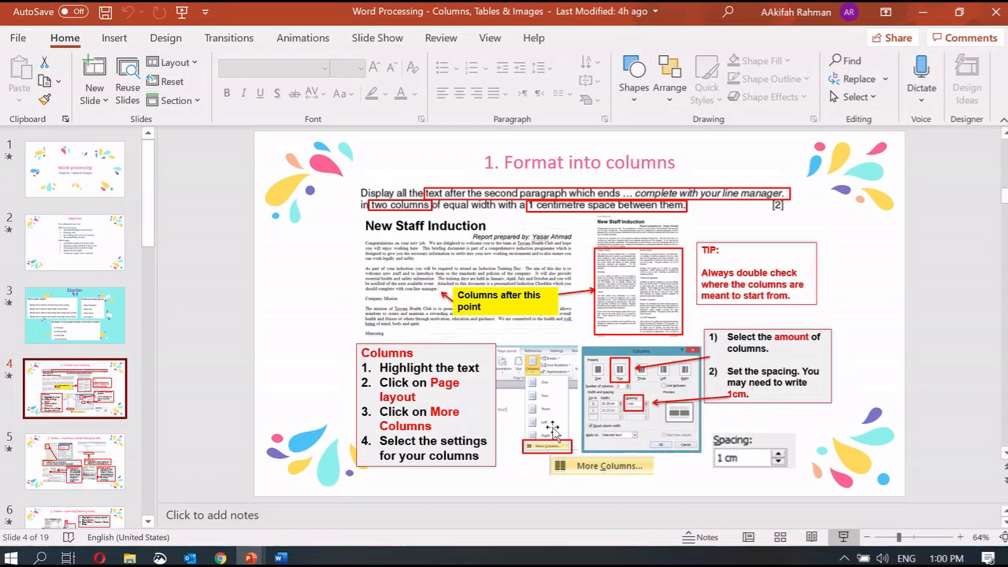
{"action": "left_click", "coordinate": [842, 539]}
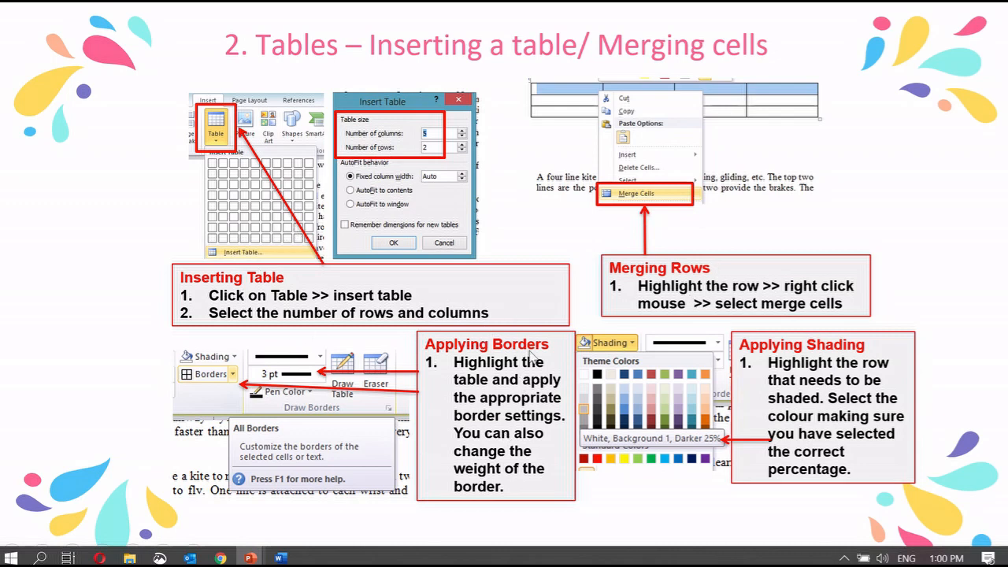
{"action": "left_click", "coordinate": [863, 385]}
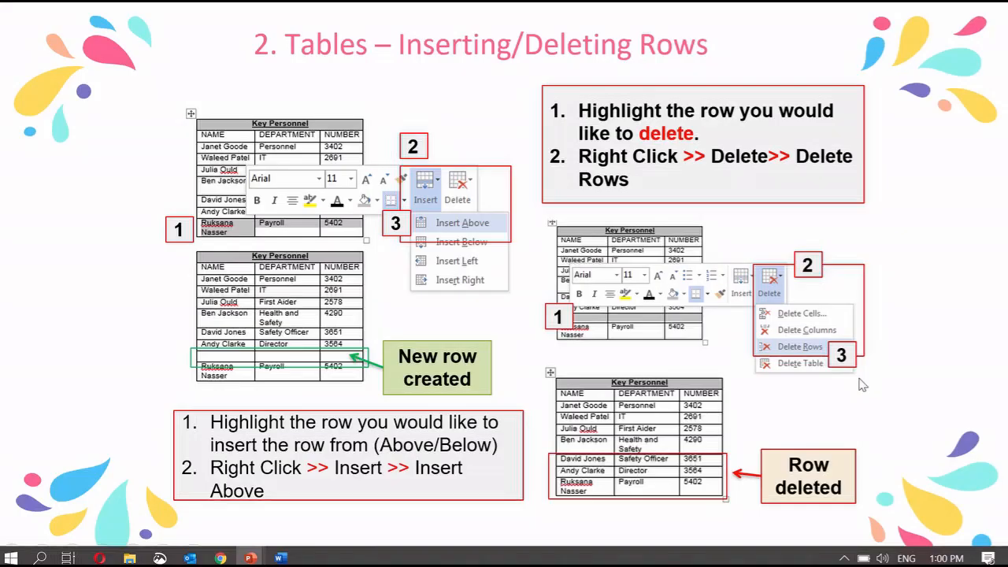
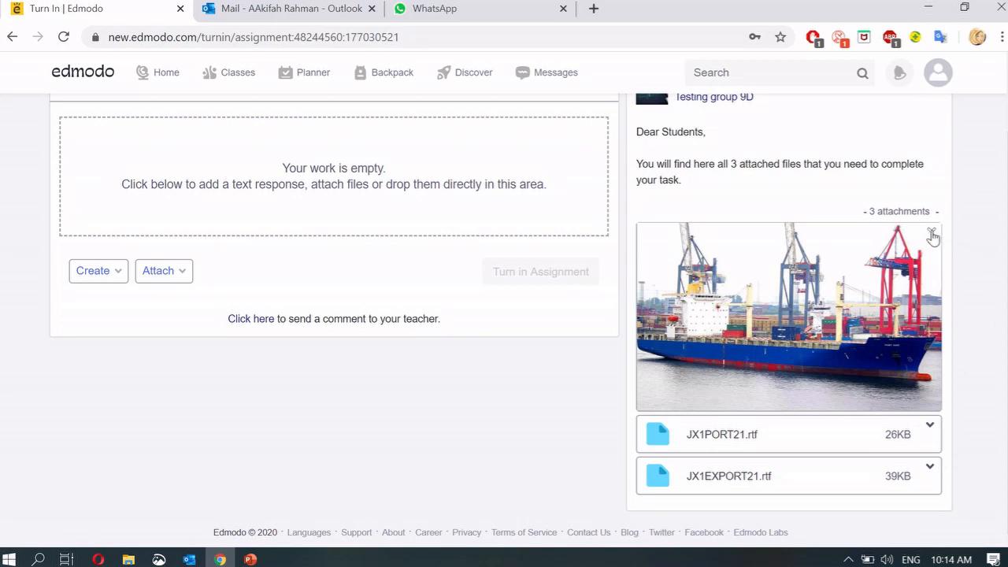
Step: Download the ship image attachment JX1PORT21.jpg from the Edmodo assignment to the Desktop
{"action": "left_click", "coordinate": [932, 234]}
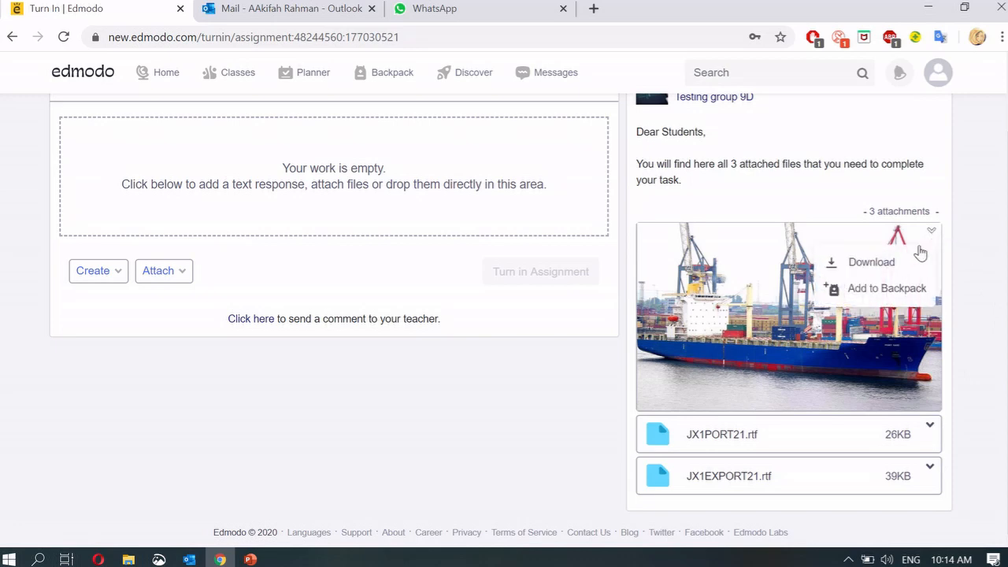
{"action": "left_click", "coordinate": [898, 266]}
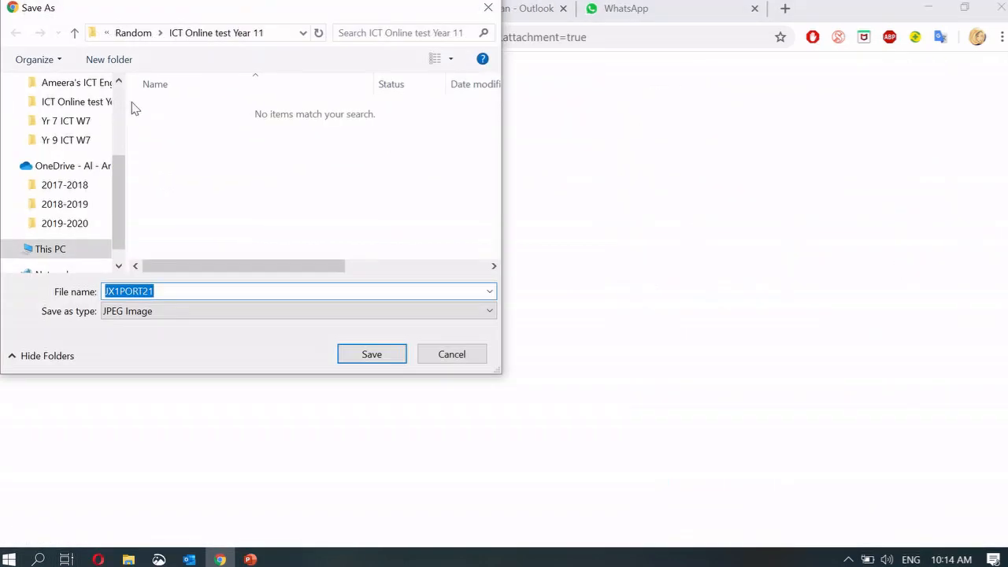
{"action": "scroll", "coordinate": [117, 99], "scroll_direction": "up", "scroll_amount": 3}
{"action": "left_click", "coordinate": [61, 114]}
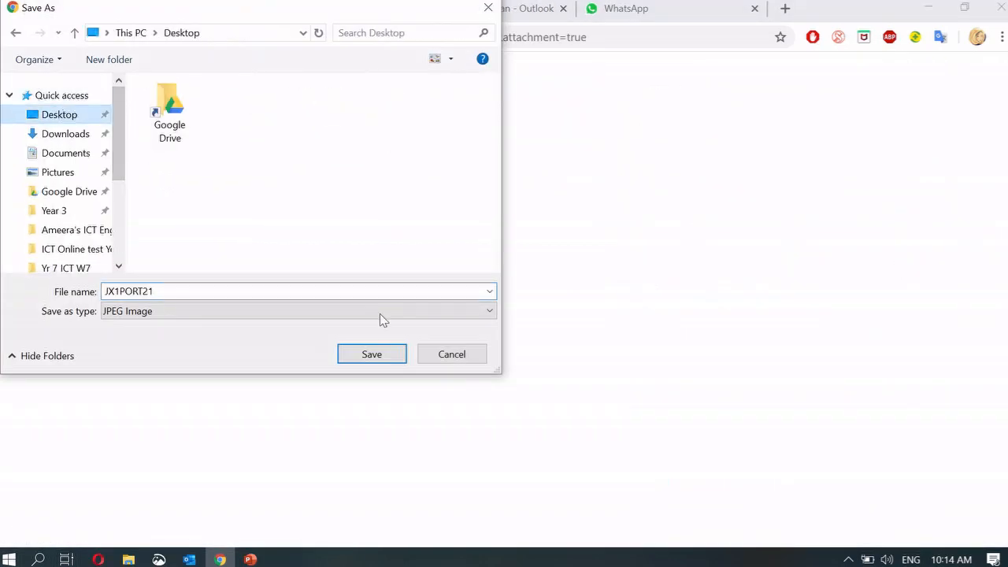
{"action": "left_click", "coordinate": [386, 359]}
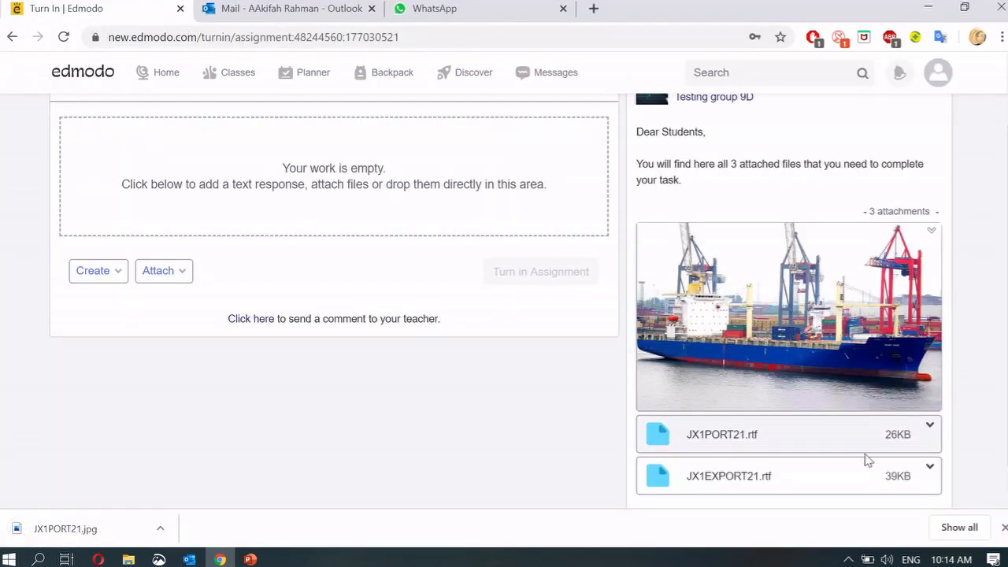
Step: Download the attachment JX1PORT21.rtf to the Desktop
{"action": "left_click", "coordinate": [930, 428]}
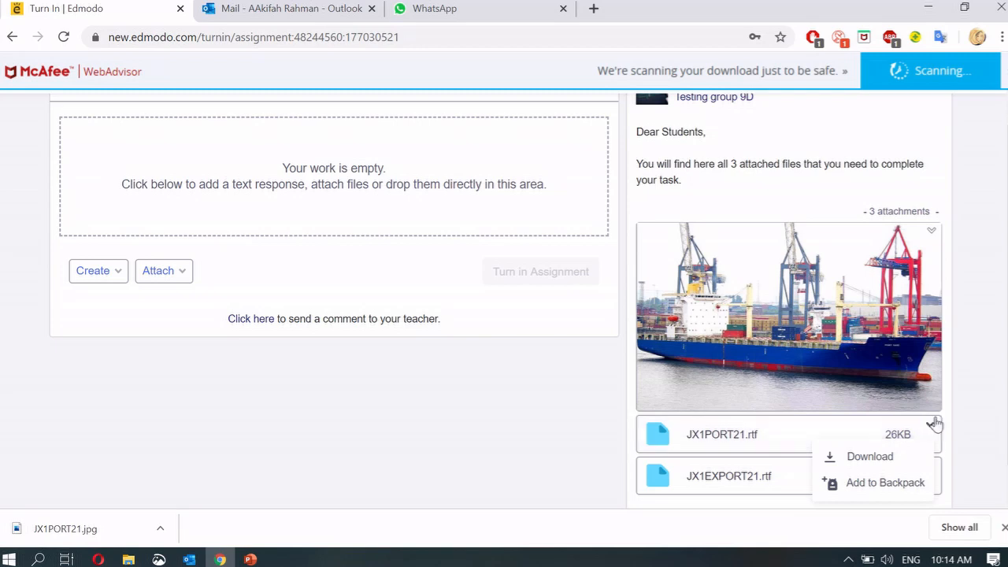
{"action": "left_click", "coordinate": [899, 456]}
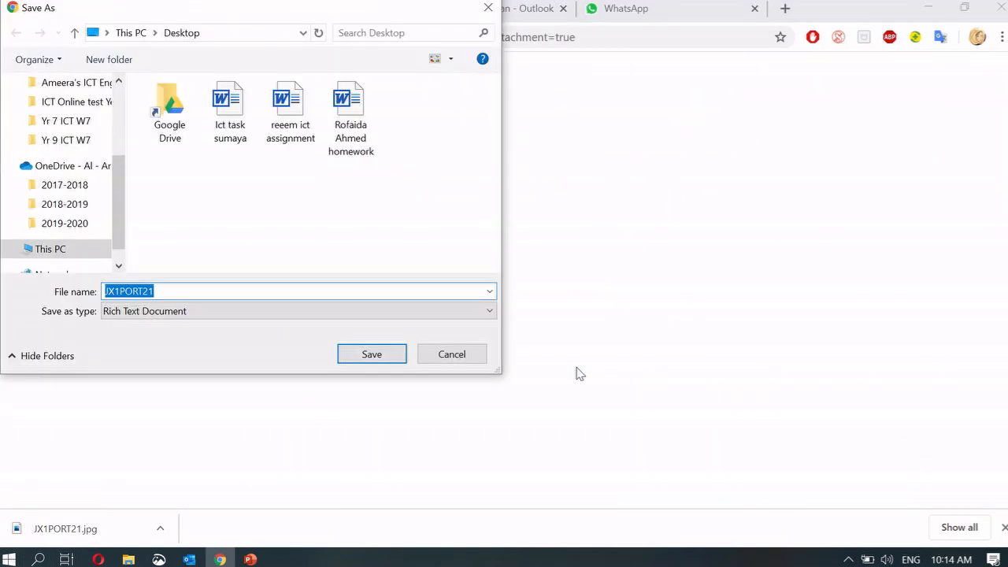
{"action": "key", "text": "Return"}
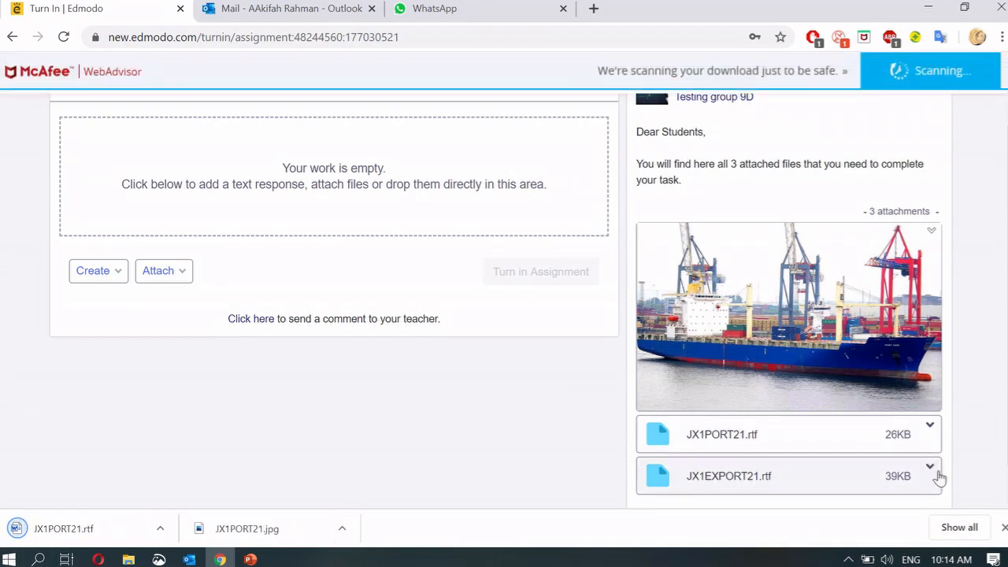
Step: Download the attachment JX1EXPORT21.rtf to the Desktop and dismiss the browser's download bar
{"action": "left_click", "coordinate": [932, 470]}
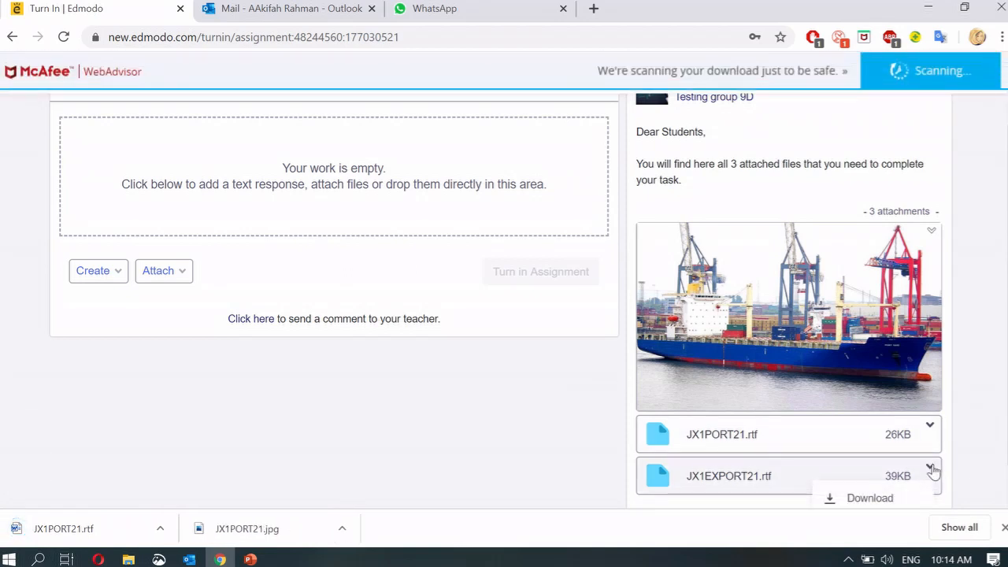
{"action": "left_click", "coordinate": [888, 495]}
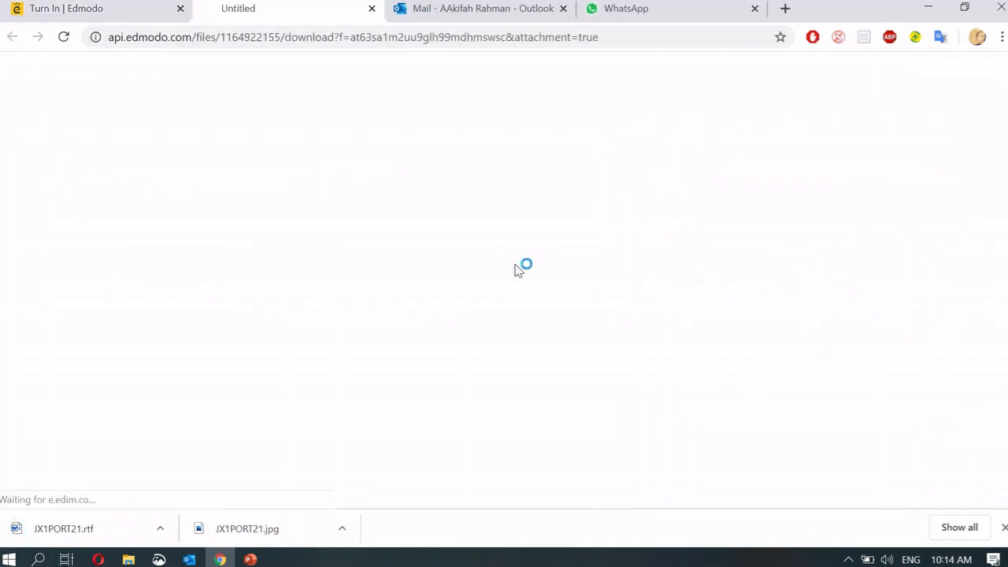
{"action": "left_click", "coordinate": [393, 354]}
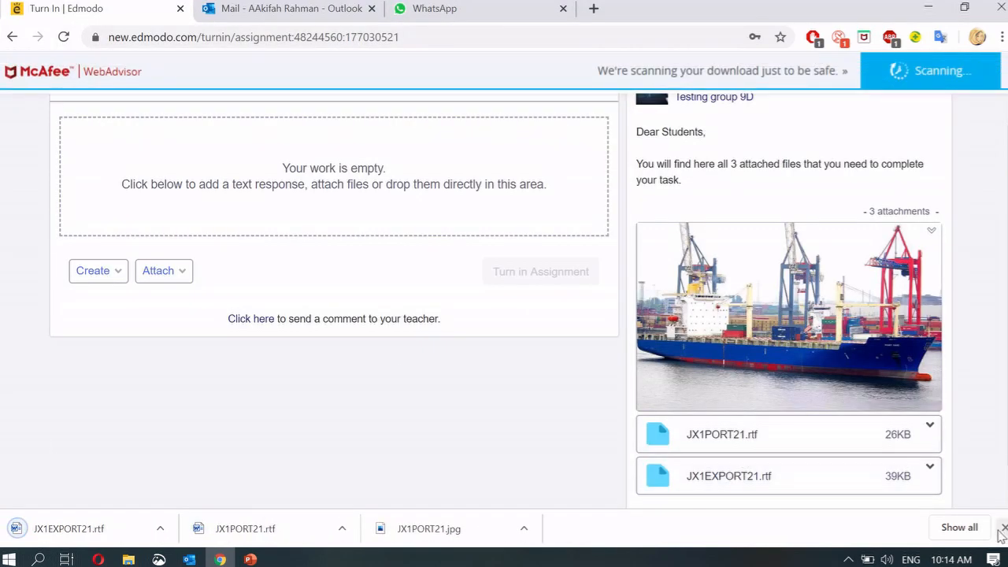
{"action": "left_click", "coordinate": [1003, 528]}
Step: Switch to the Word Processing presentation in PowerPoint and show slide 15 with task instructions 1 to 9
{"action": "mouse_move", "coordinate": [250, 557]}
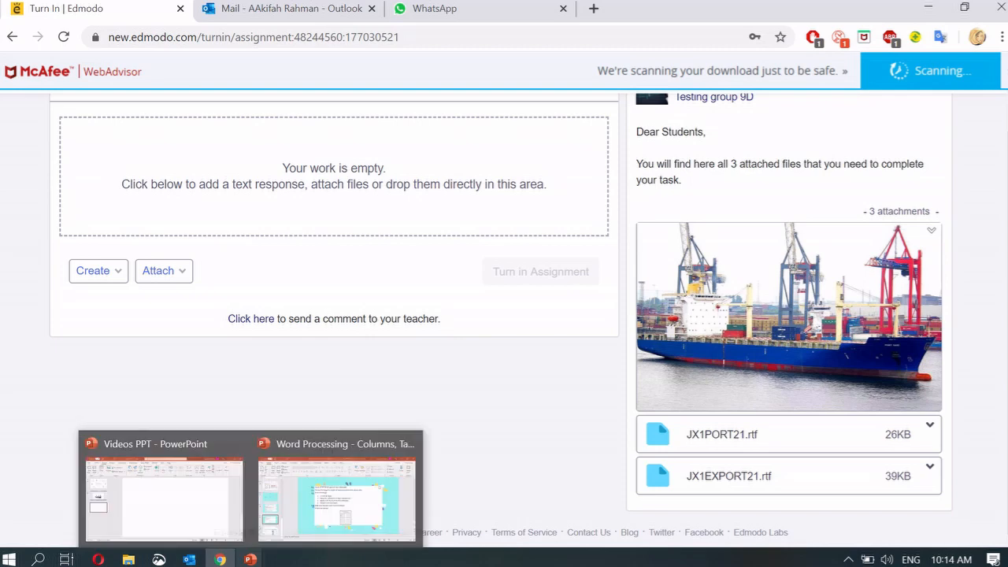
{"action": "left_click", "coordinate": [320, 513]}
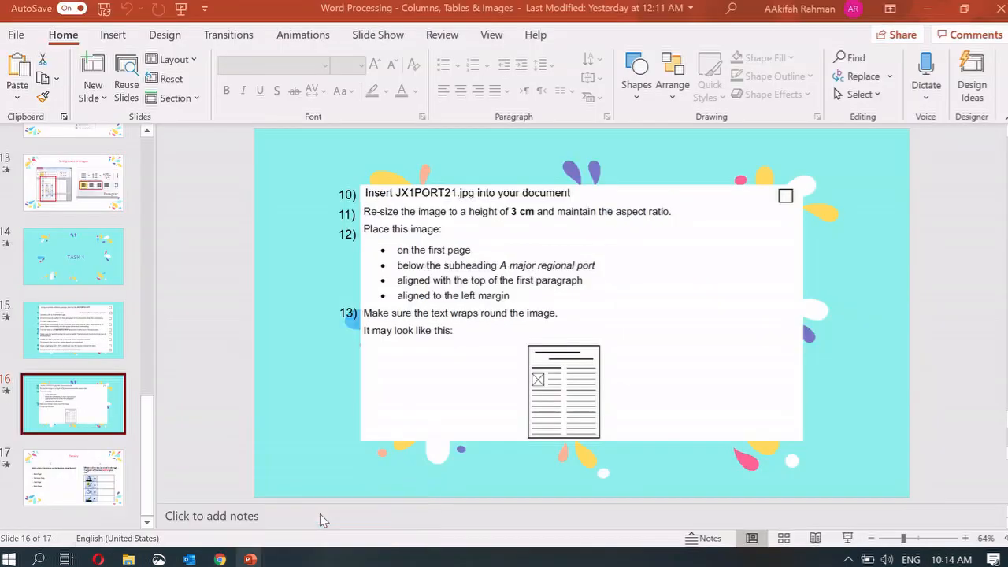
{"action": "left_click", "coordinate": [93, 334]}
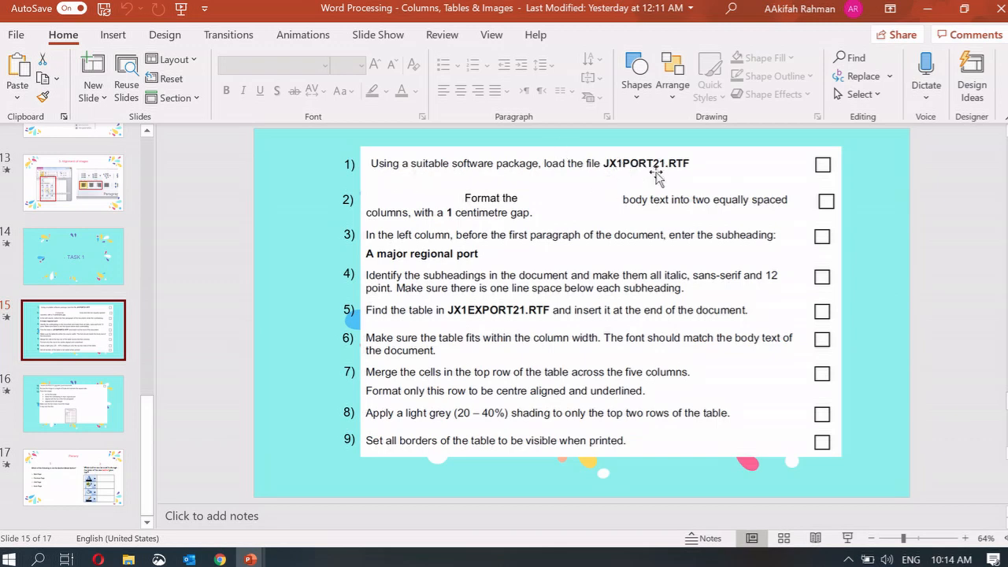
Step: Minimise the presentation and browser windows, close the Resources folder window, and point out the downloaded files on the desktop
{"action": "left_click", "coordinate": [927, 9]}
{"action": "left_click", "coordinate": [929, 8]}
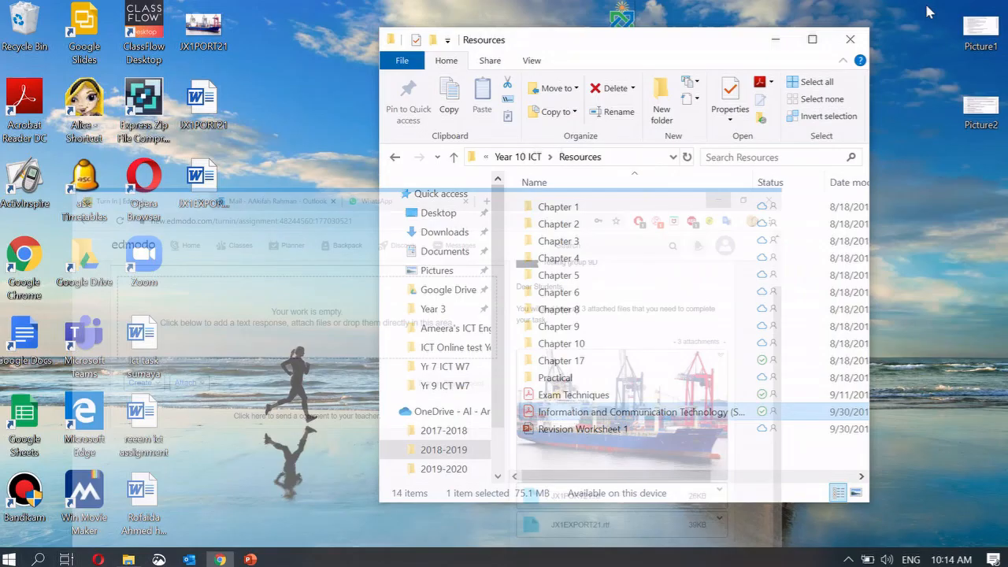
{"action": "left_click", "coordinate": [862, 35]}
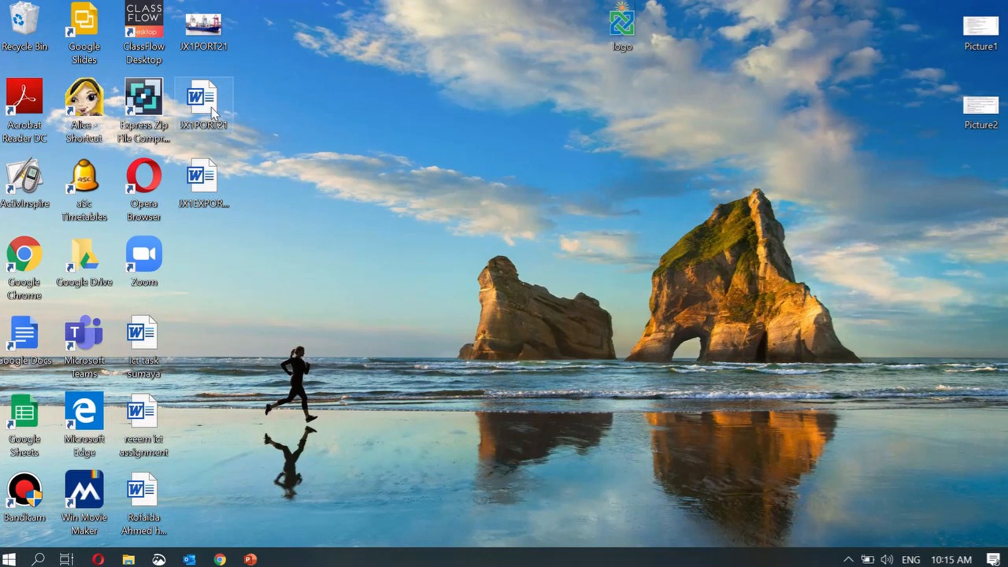
{"action": "left_click_drag", "start_coordinate": [248, 30], "coordinate": [203, 256]}
{"action": "left_click", "coordinate": [329, 176]}
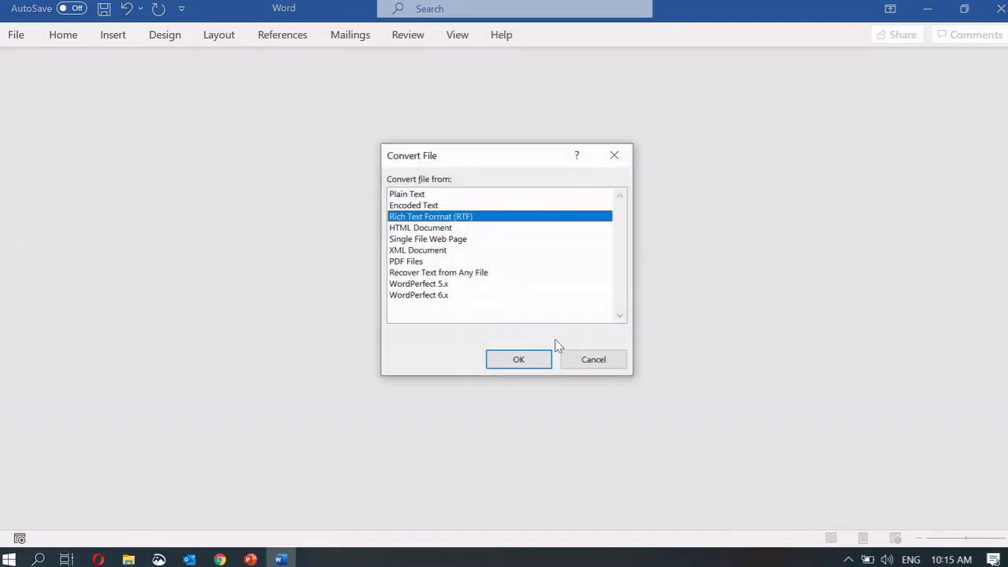
Step: Open JX1PORT21.rtf in Word, converting it from Rich Text Format (RTF), and enable editing
{"action": "left_click", "coordinate": [520, 360]}
{"action": "left_click", "coordinate": [519, 360]}
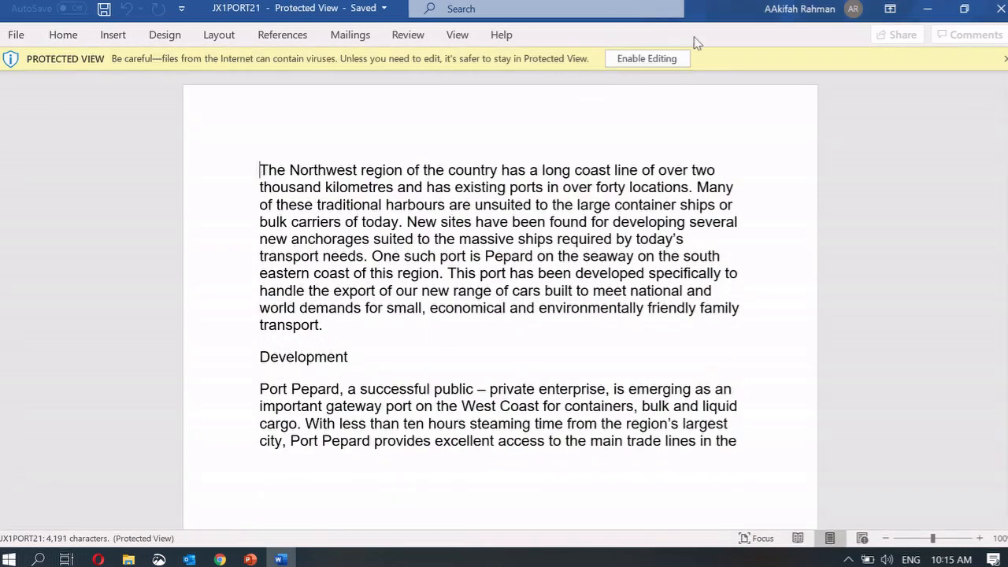
{"action": "left_click", "coordinate": [659, 60]}
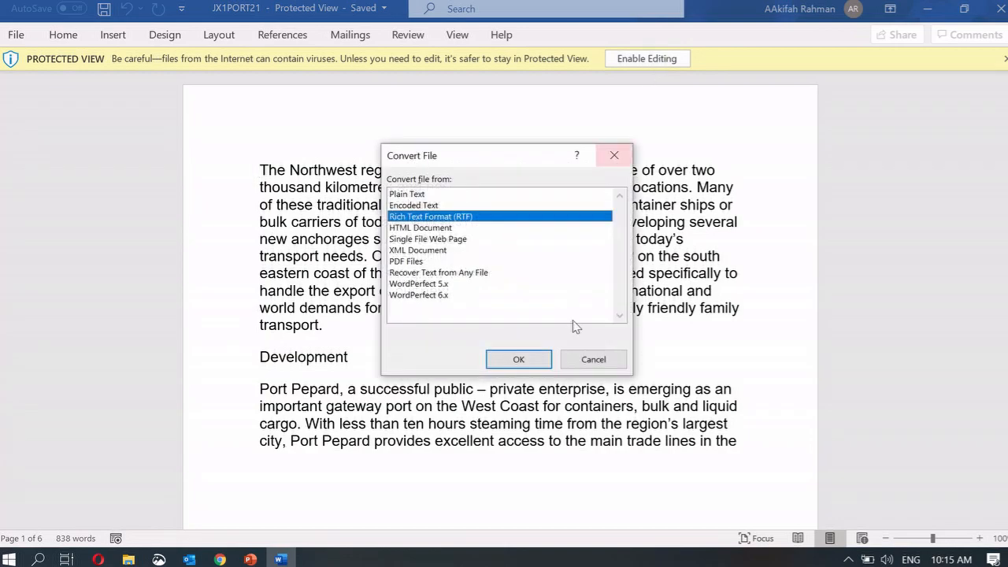
{"action": "left_click", "coordinate": [520, 360]}
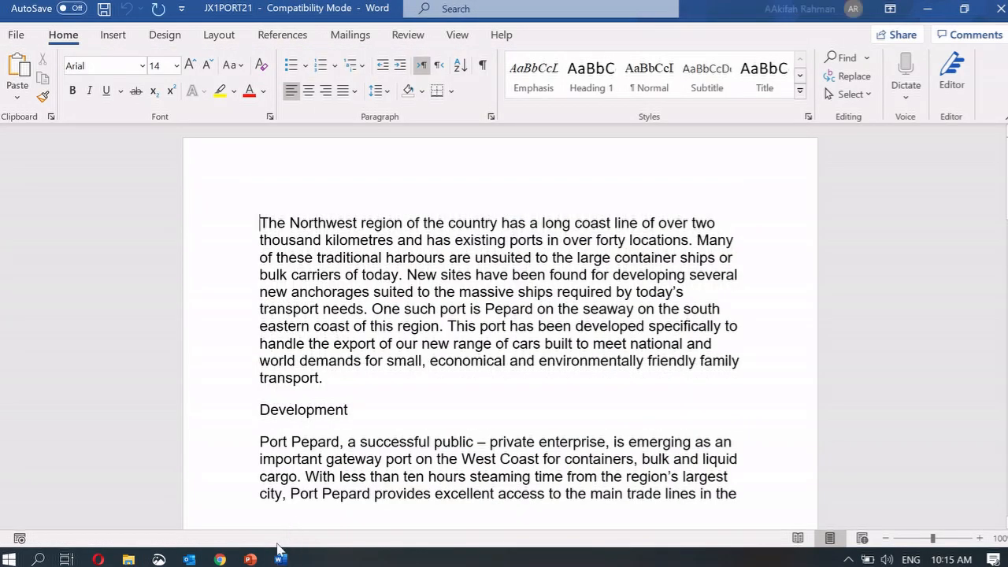
Step: Switch to the task slide in PowerPoint to read the instruction on formatting the body text into columns
{"action": "mouse_move", "coordinate": [281, 559]}
{"action": "mouse_move", "coordinate": [250, 560]}
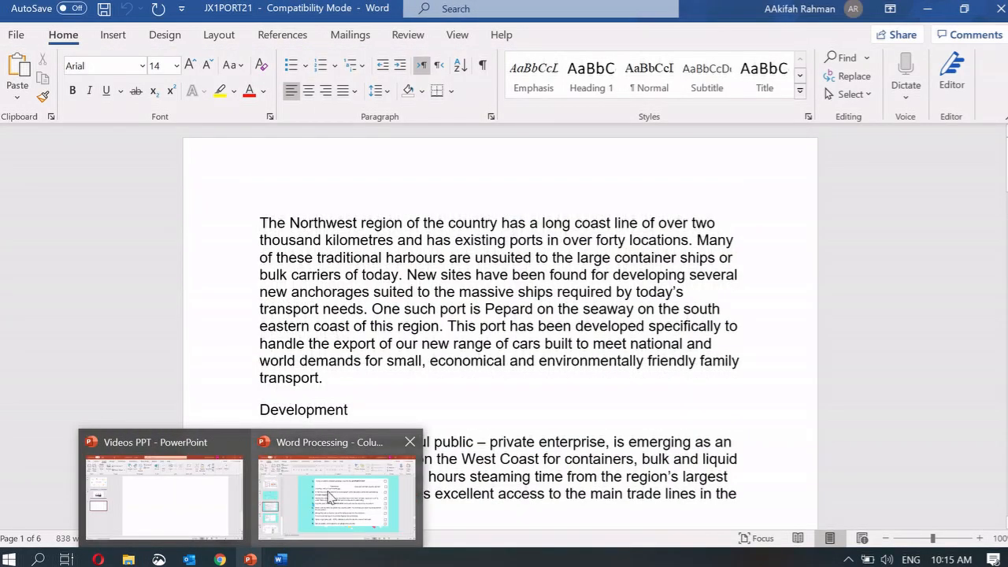
{"action": "left_click", "coordinate": [331, 498]}
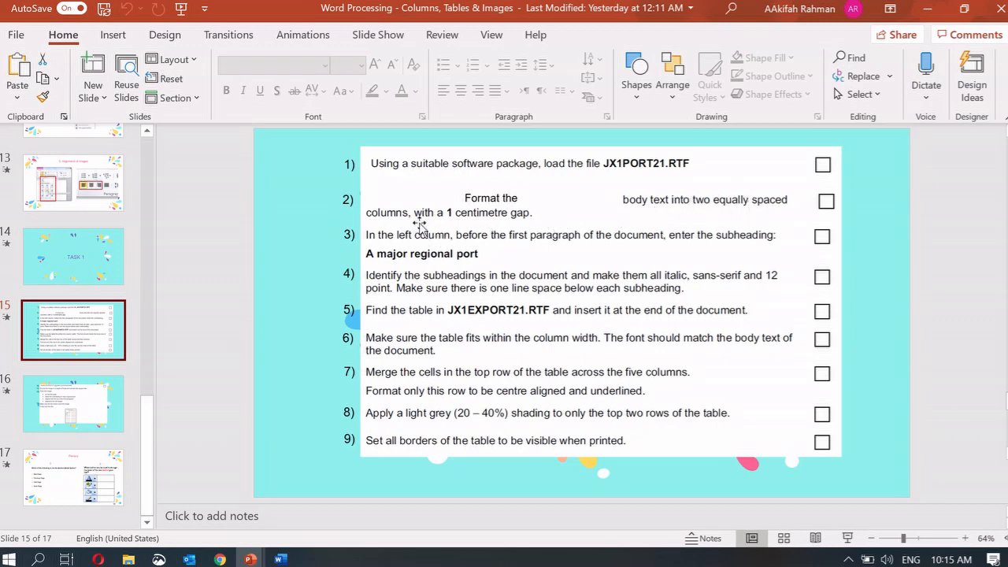
Step: Back in Word, select the whole JX1PORT21 document and choose two columns of equal width in the Columns settings
{"action": "left_click", "coordinate": [280, 559]}
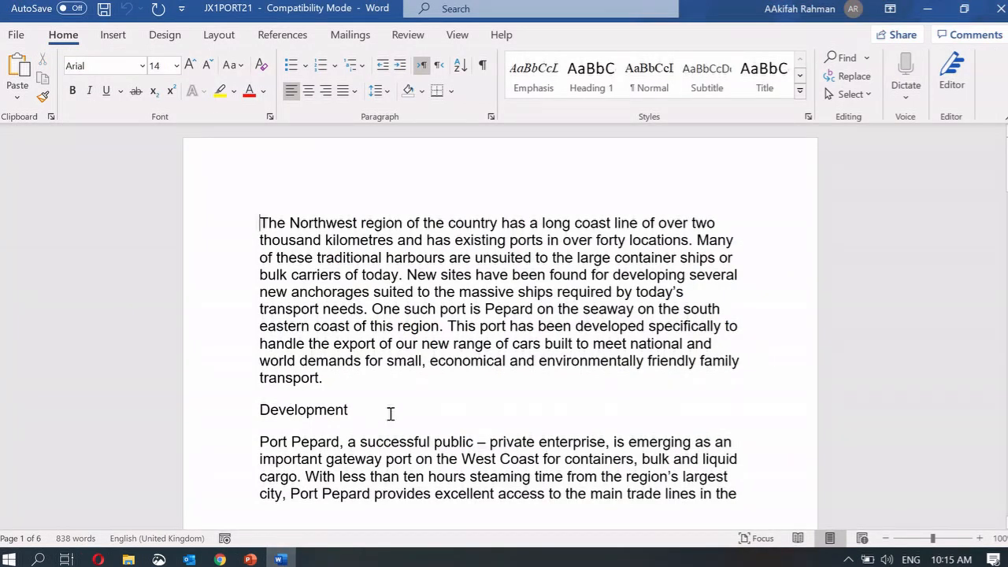
{"action": "key", "text": "ctrl+a"}
{"action": "left_click", "coordinate": [220, 36]}
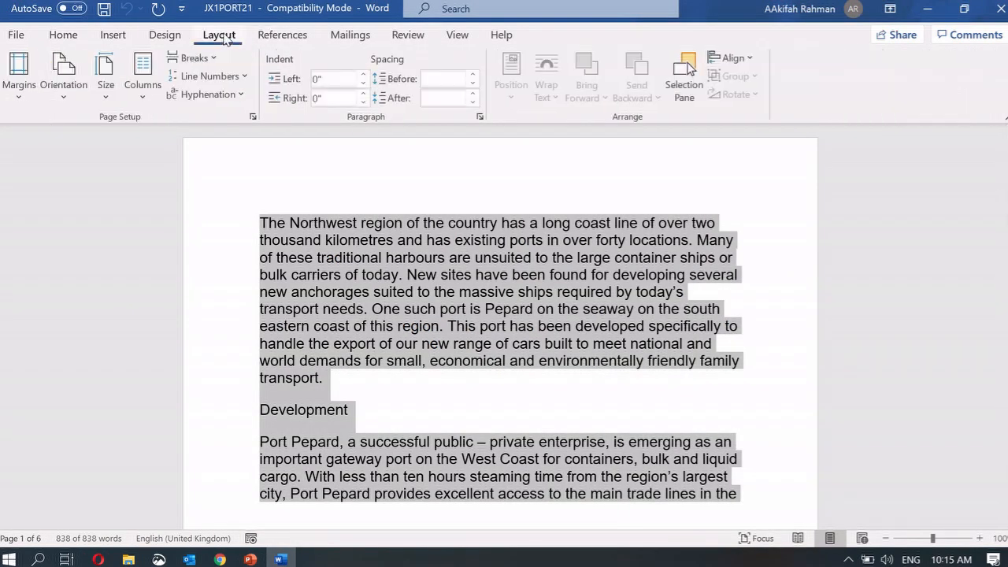
{"action": "left_click", "coordinate": [143, 73]}
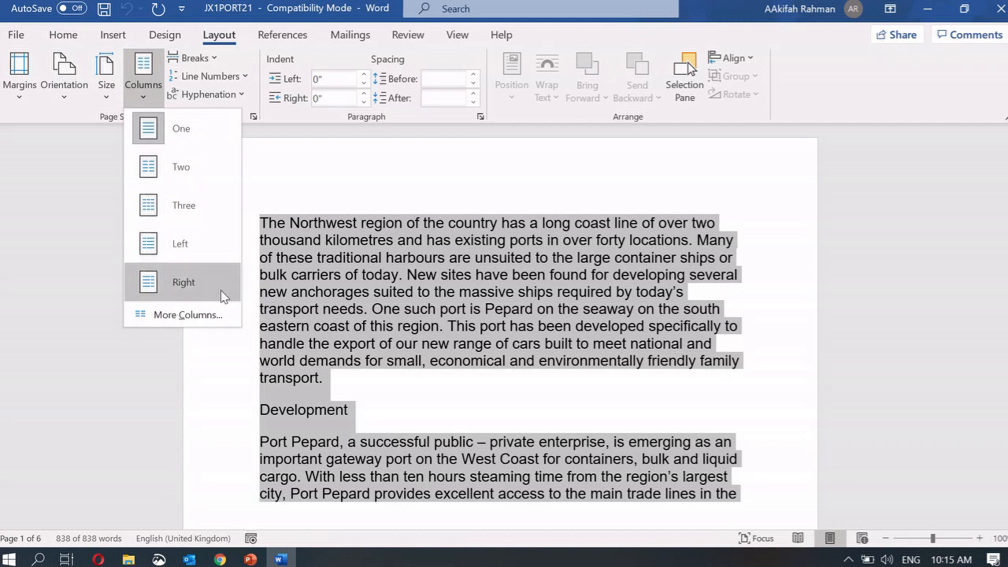
{"action": "left_click", "coordinate": [210, 314]}
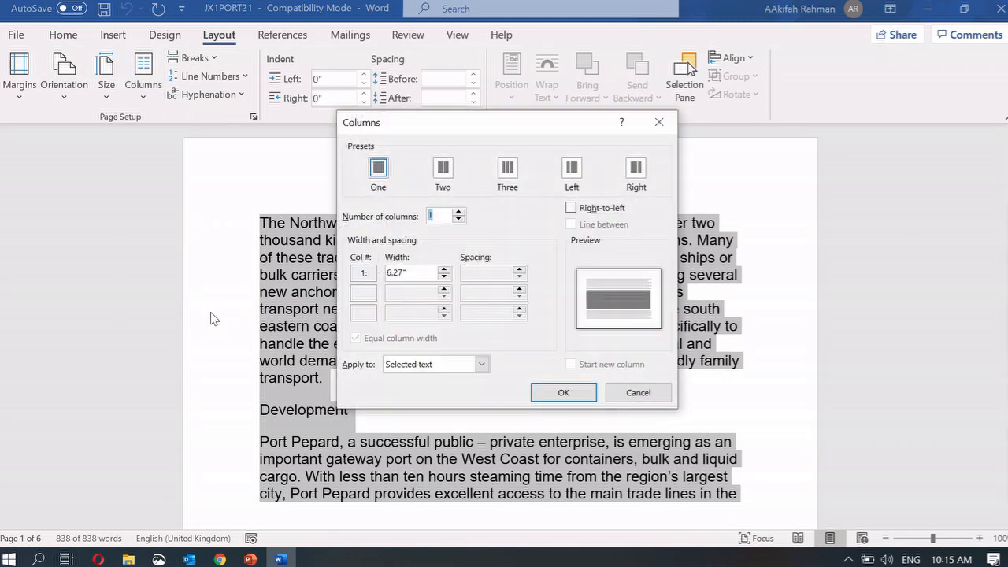
{"action": "left_click", "coordinate": [444, 169]}
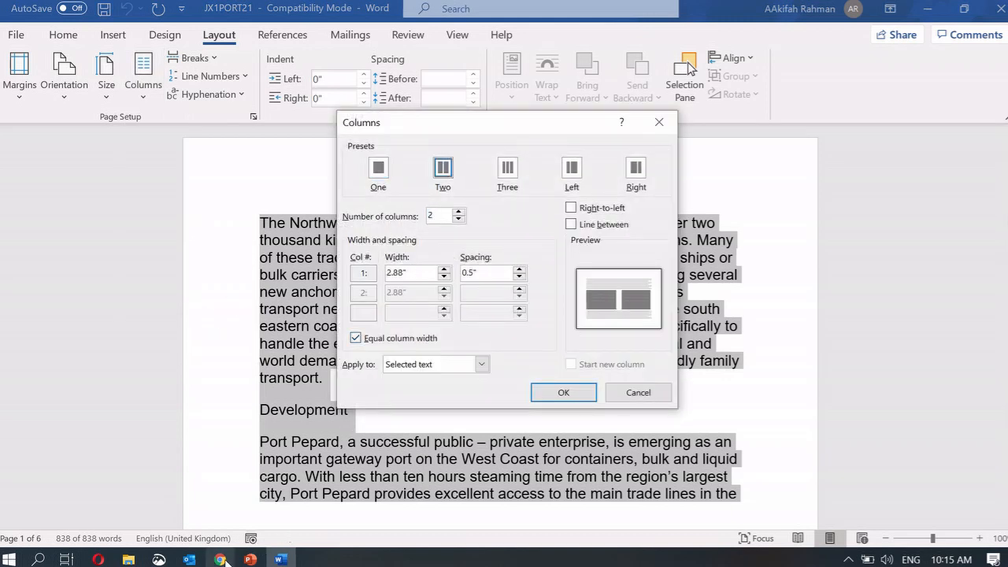
Step: Return to the PowerPoint task slide to check the required gap between the columns
{"action": "mouse_move", "coordinate": [250, 558]}
{"action": "left_click", "coordinate": [307, 498]}
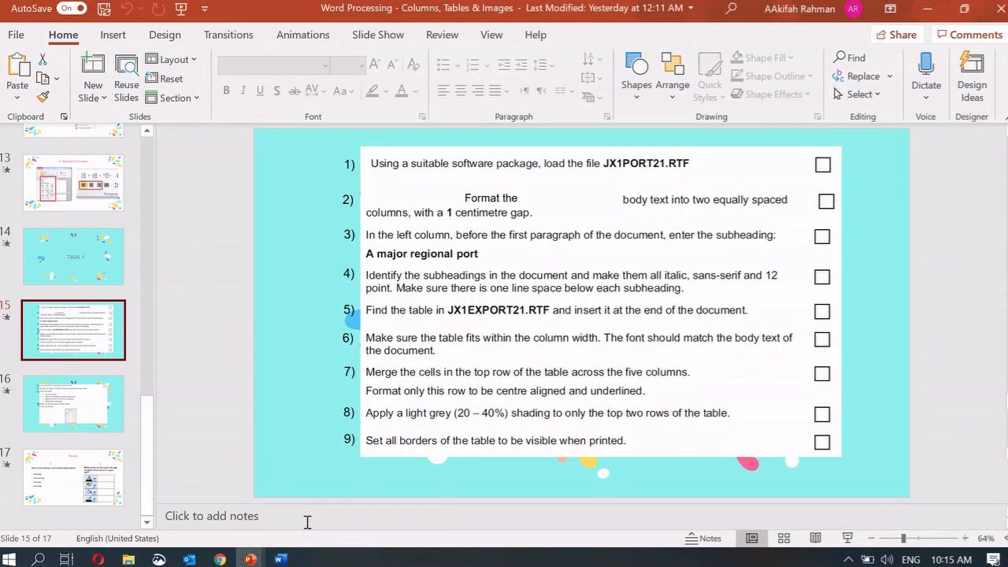
Step: Switch back to Word and apply the two equal columns with a spacing of 1 cm to the selected text
{"action": "left_click", "coordinate": [281, 559]}
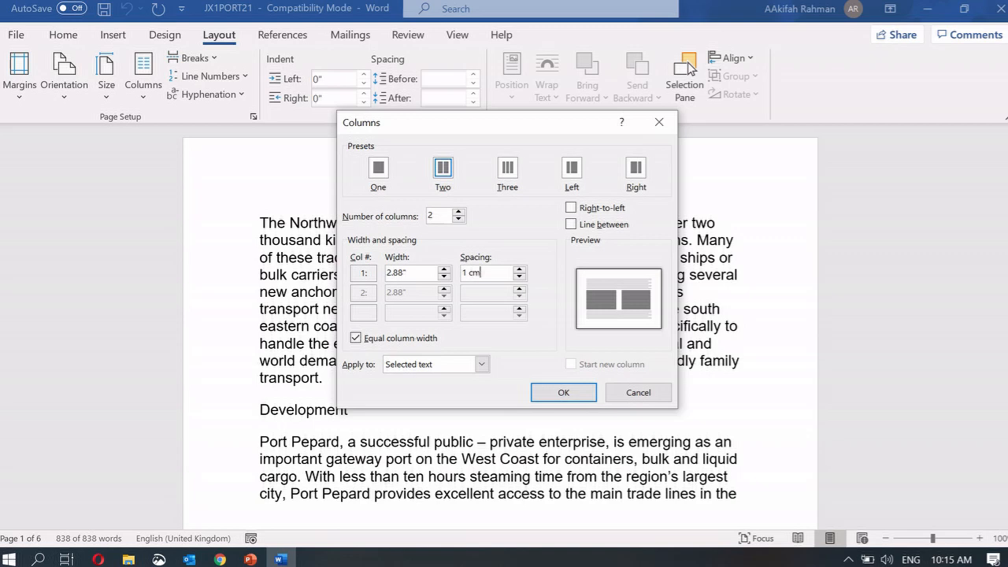
{"action": "left_click", "coordinate": [590, 396]}
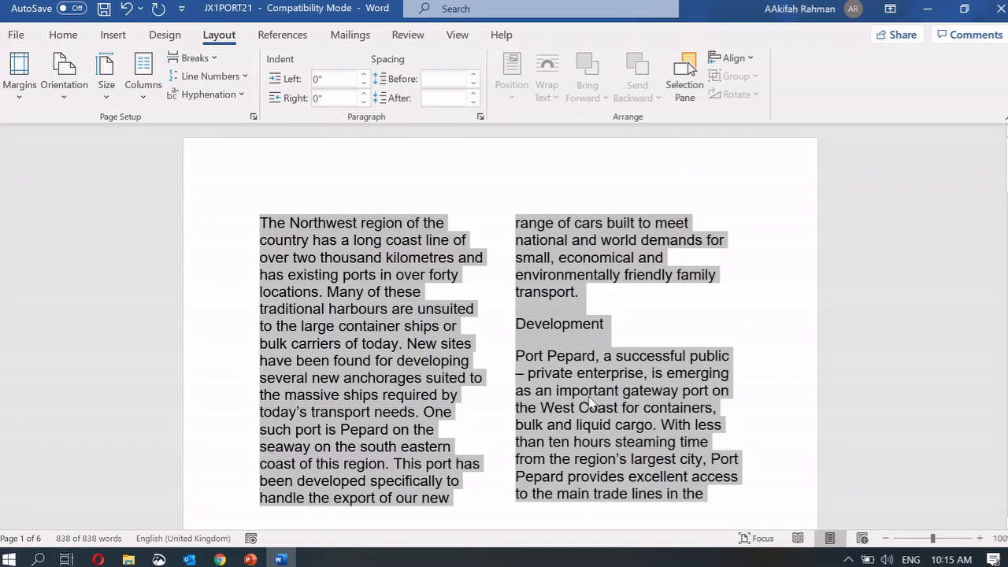
Step: Read the subheading instructions on the PowerPoint task slide, and locate the Development subheading in the Word document
{"action": "mouse_move", "coordinate": [251, 558]}
{"action": "left_click", "coordinate": [358, 490]}
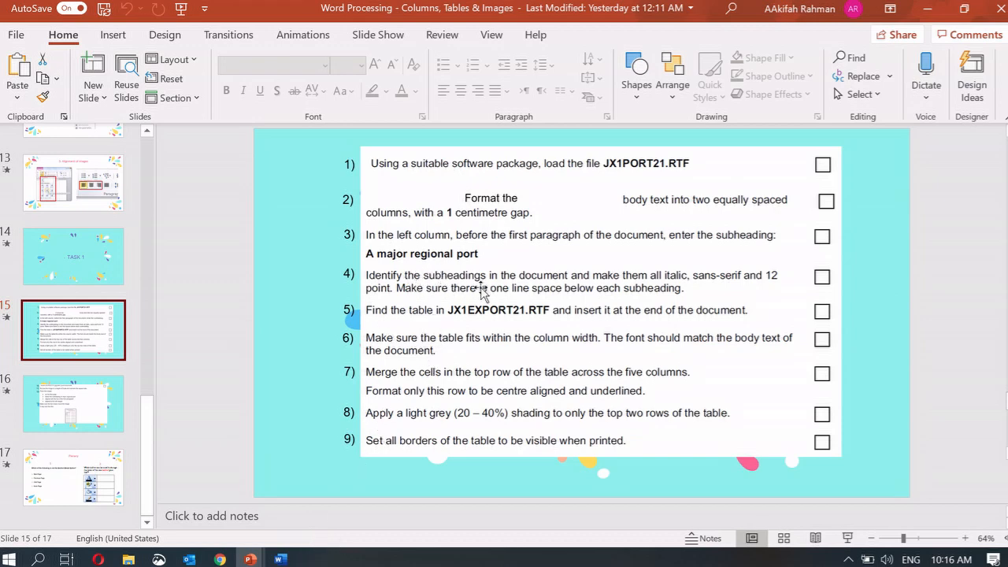
{"action": "left_click", "coordinate": [302, 560]}
{"action": "key", "text": "ctrl+a"}
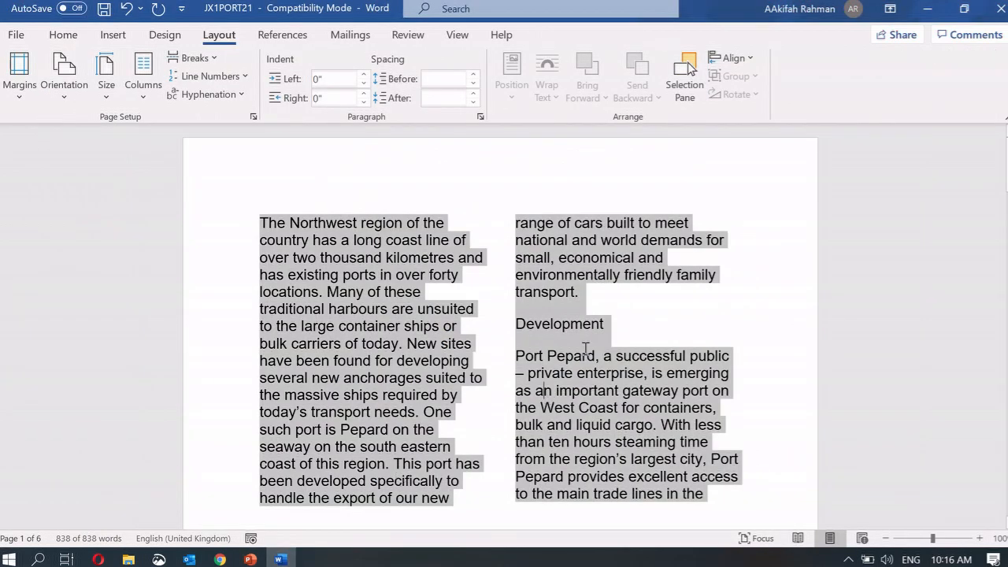
{"action": "left_click", "coordinate": [544, 391]}
{"action": "left_click_drag", "start_coordinate": [606, 331], "coordinate": [515, 315]}
{"action": "left_click", "coordinate": [511, 336]}
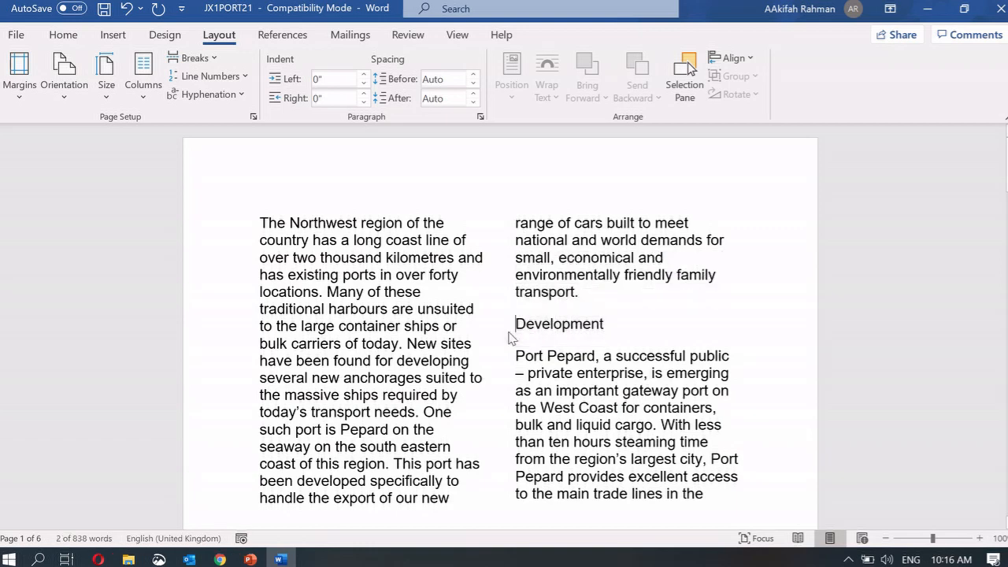
{"action": "double_click", "coordinate": [553, 331]}
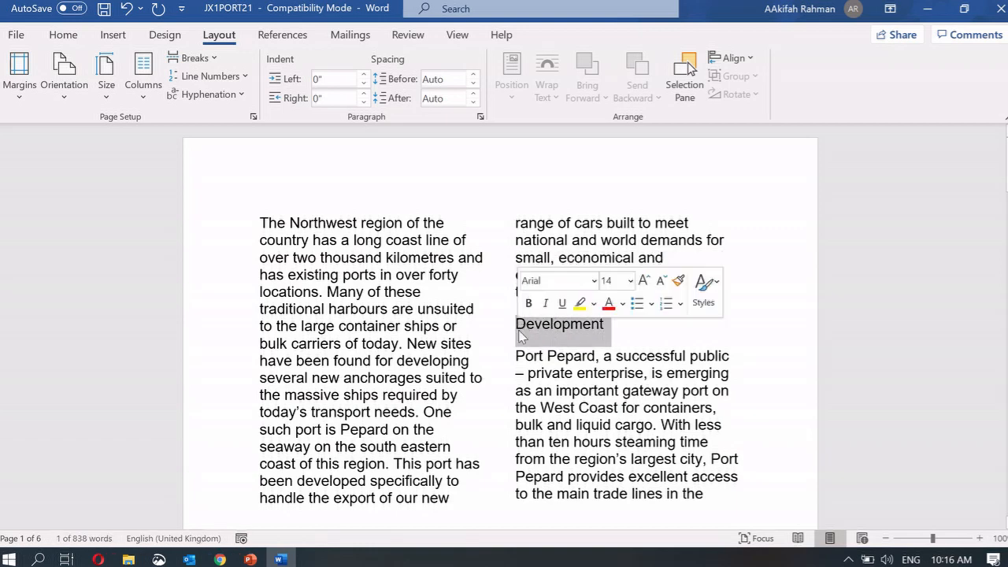
{"action": "scroll", "coordinate": [520, 331], "scroll_direction": "down", "scroll_amount": 4}
Step: Recheck the line-space requirement on the PowerPoint slide and inspect the spacing below the Development subheading in Word
{"action": "mouse_move", "coordinate": [250, 559]}
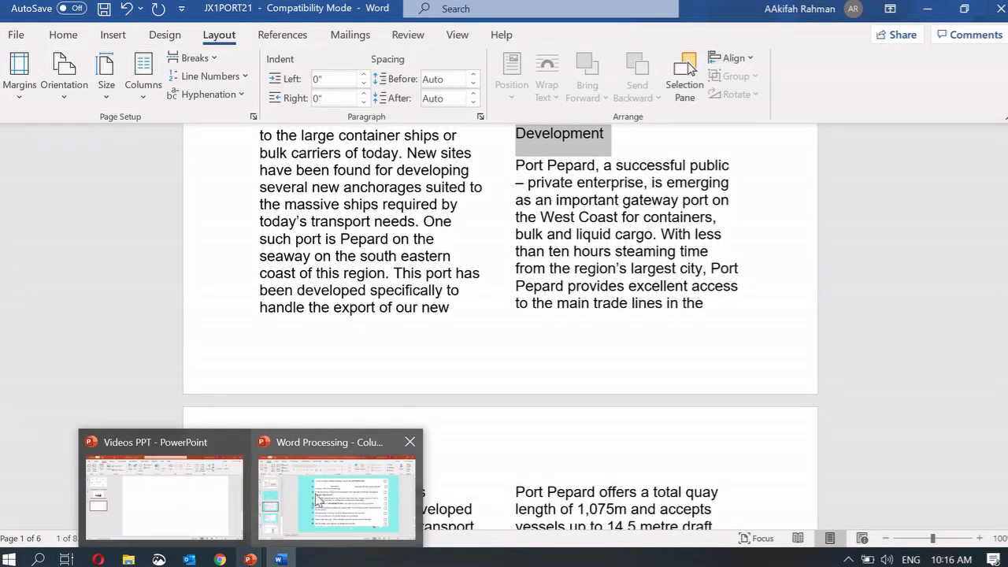
{"action": "left_click", "coordinate": [315, 496]}
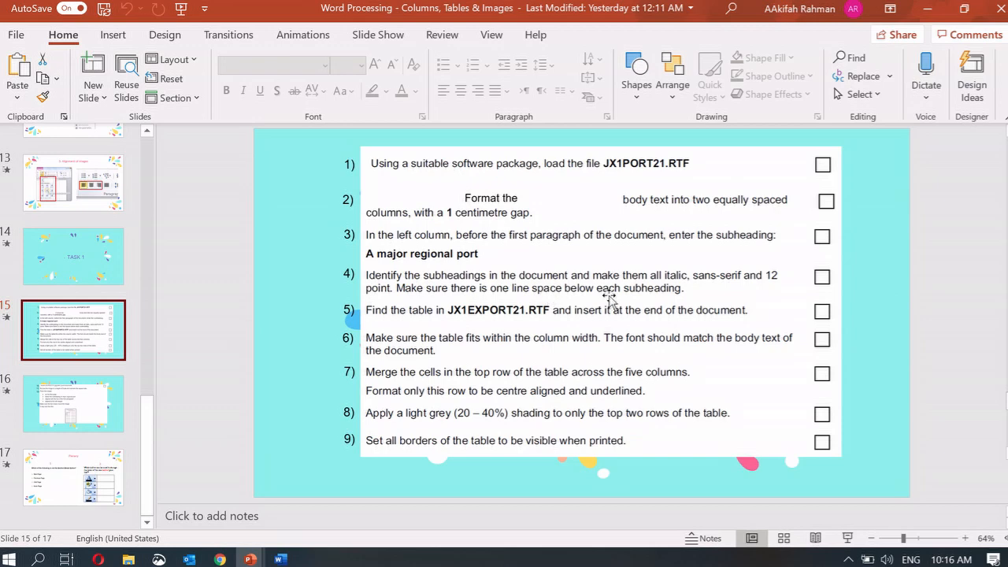
{"action": "left_click", "coordinate": [282, 559]}
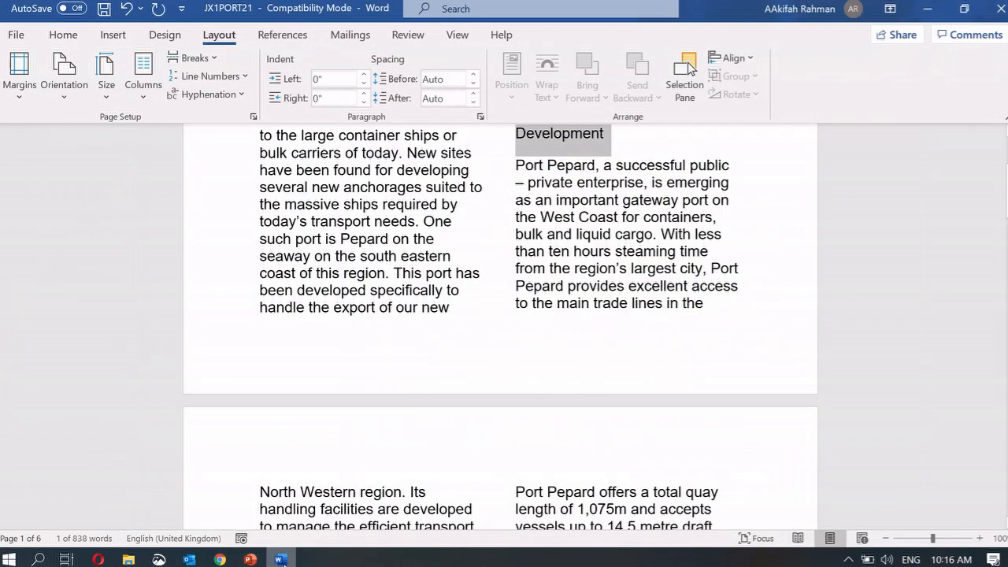
{"action": "scroll", "coordinate": [613, 234], "scroll_direction": "up", "scroll_amount": 2}
{"action": "left_click", "coordinate": [605, 216]}
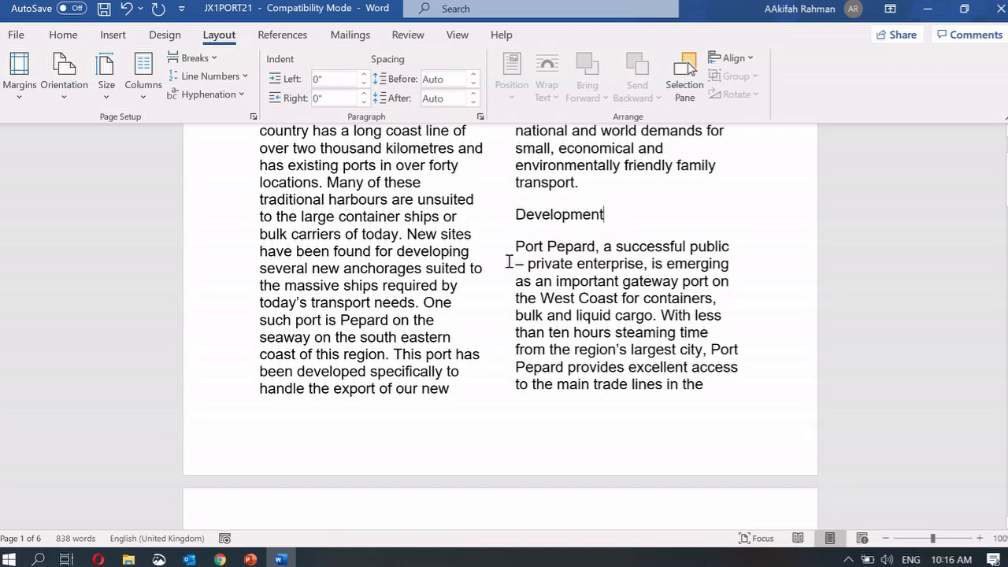
Step: Check the table instruction on the PowerPoint slide and open JX1EXPORT21 from the desktop, converting it from Rich Text Format (RTF) and enabling editing
{"action": "left_click", "coordinate": [251, 560]}
{"action": "left_click", "coordinate": [406, 426]}
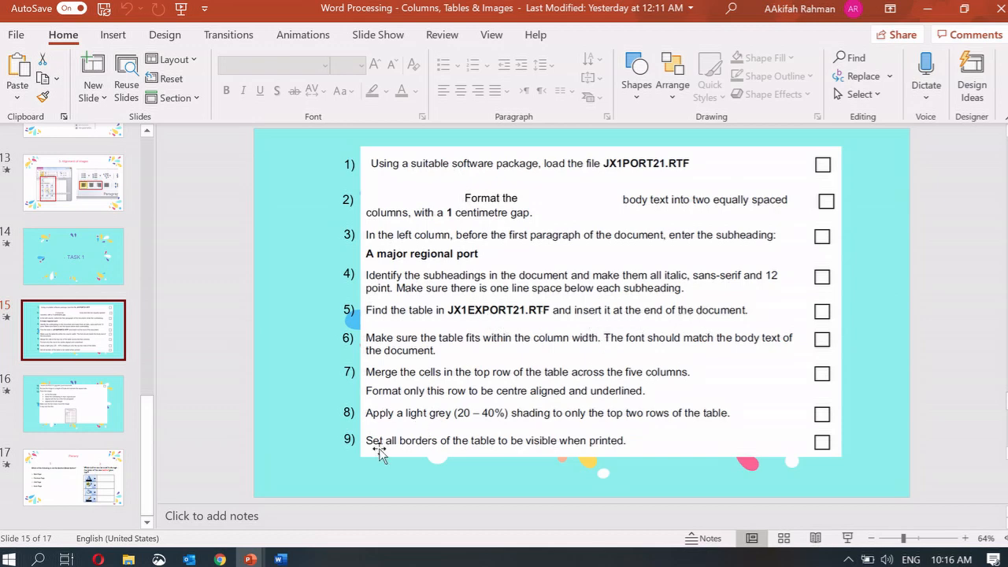
{"action": "left_click", "coordinate": [931, 22]}
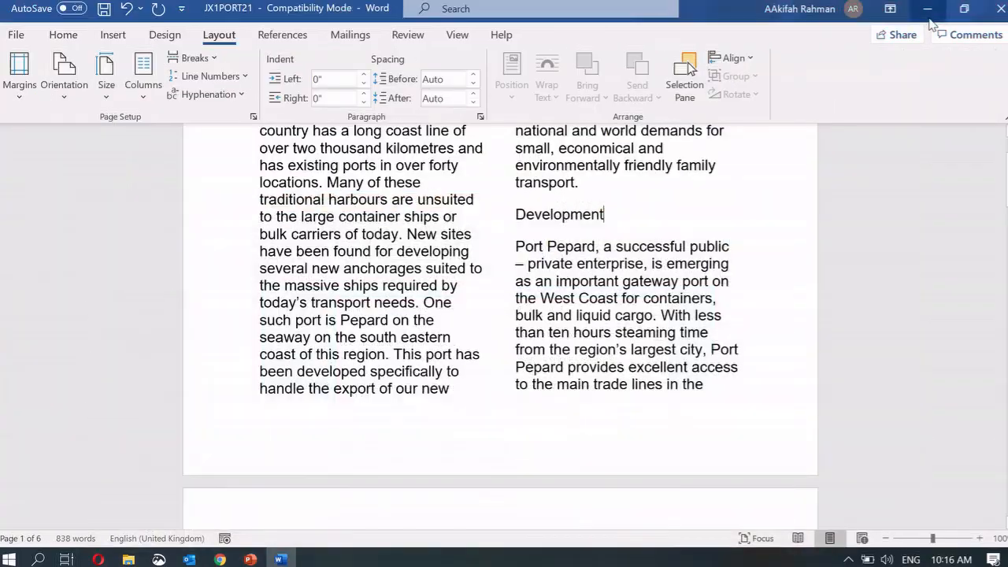
{"action": "left_click", "coordinate": [930, 21]}
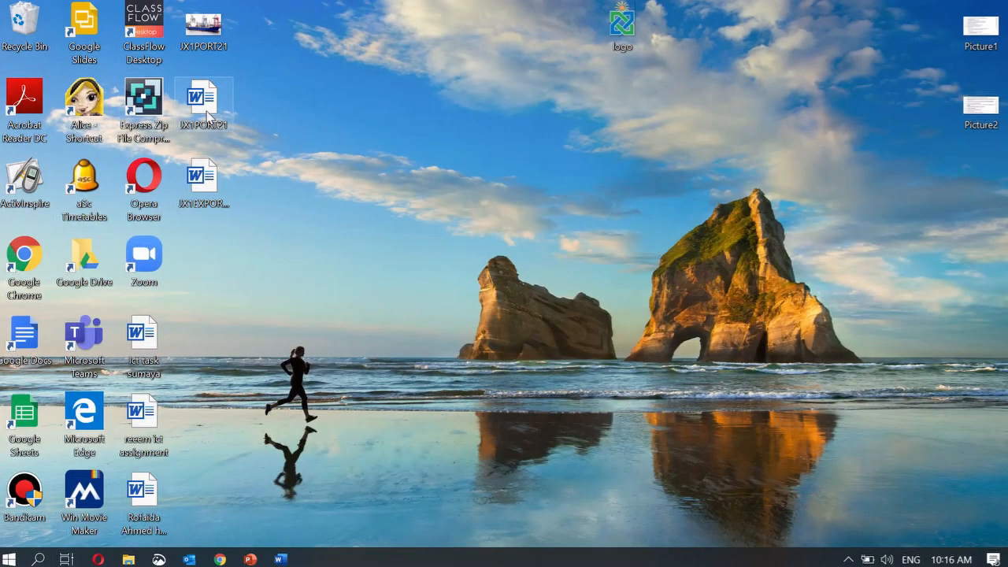
{"action": "double_click", "coordinate": [203, 192]}
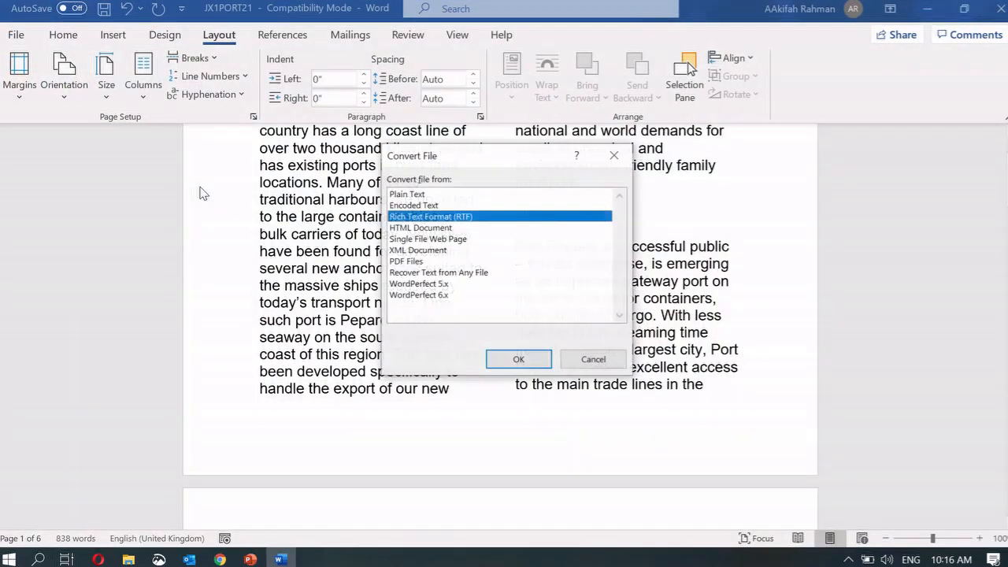
{"action": "left_click", "coordinate": [518, 358]}
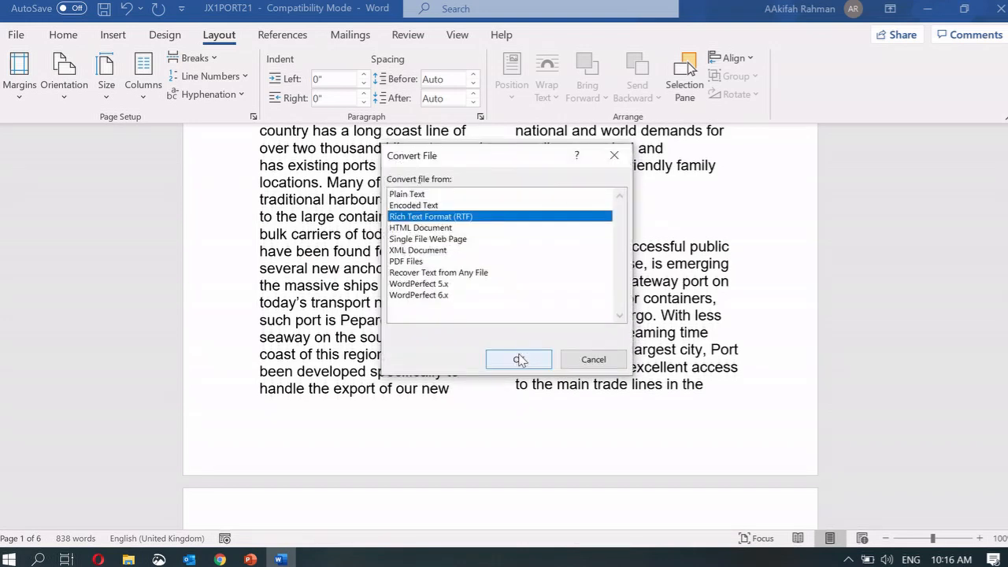
{"action": "left_click", "coordinate": [519, 359]}
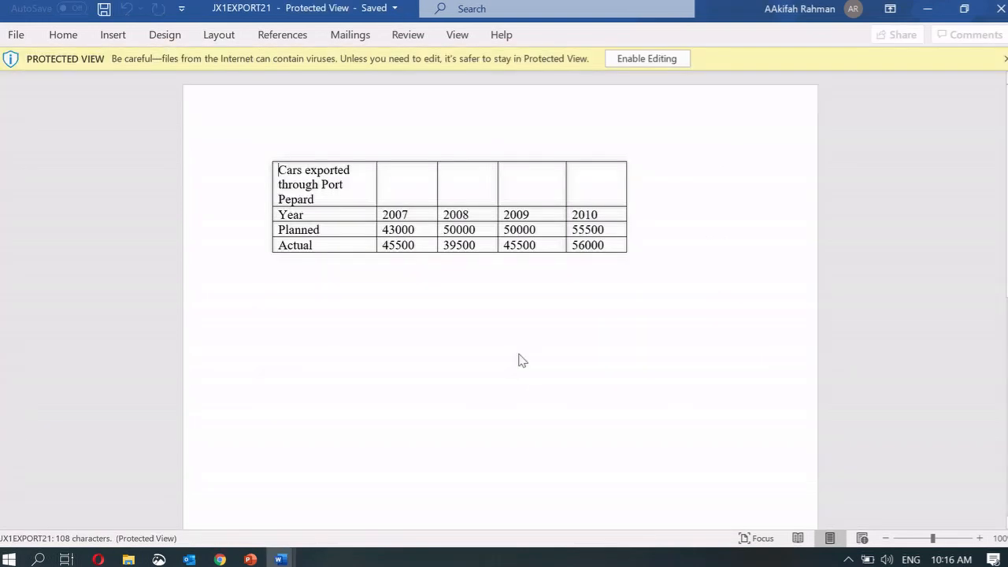
{"action": "left_click", "coordinate": [661, 62]}
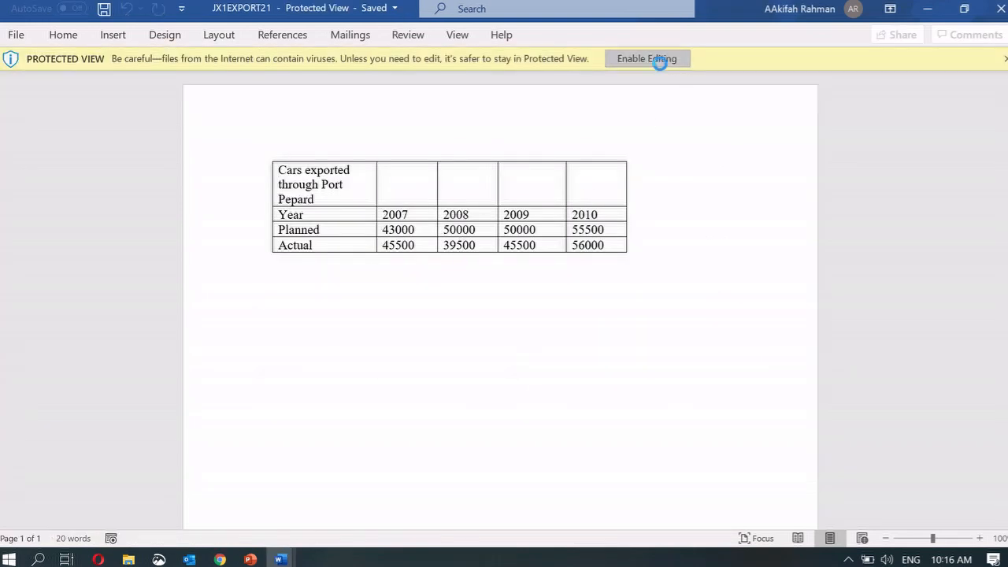
{"action": "left_click", "coordinate": [539, 368]}
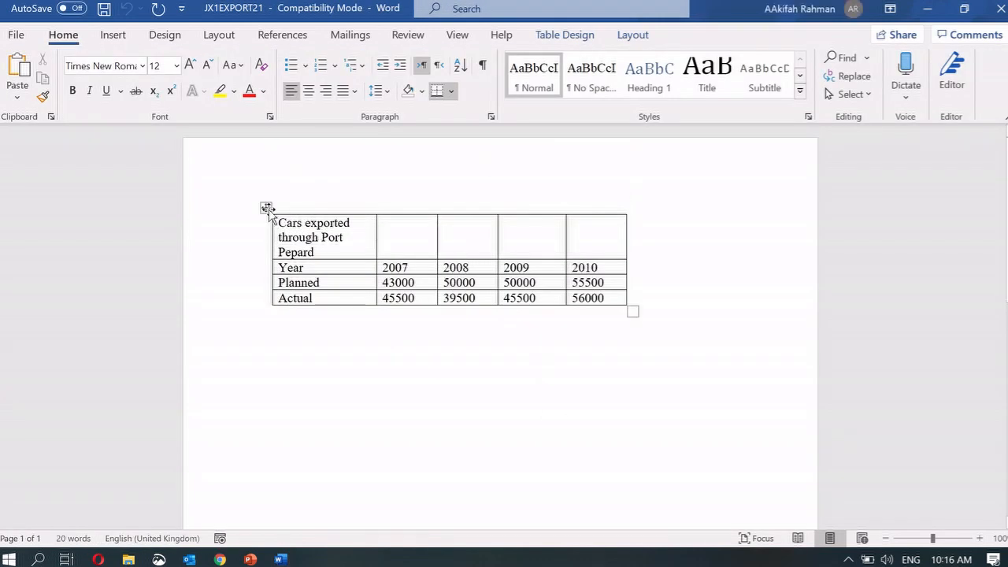
Step: Cut the whole car exports table from JX1EXPORT21 and paste it at the end of the JX1PORT21 document
{"action": "left_click", "coordinate": [266, 208]}
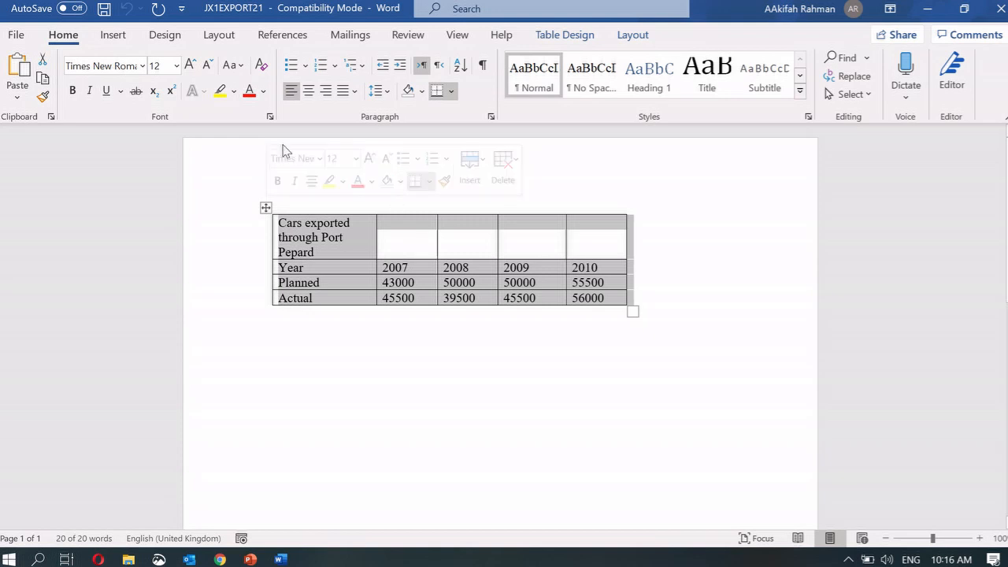
{"action": "left_click", "coordinate": [44, 64]}
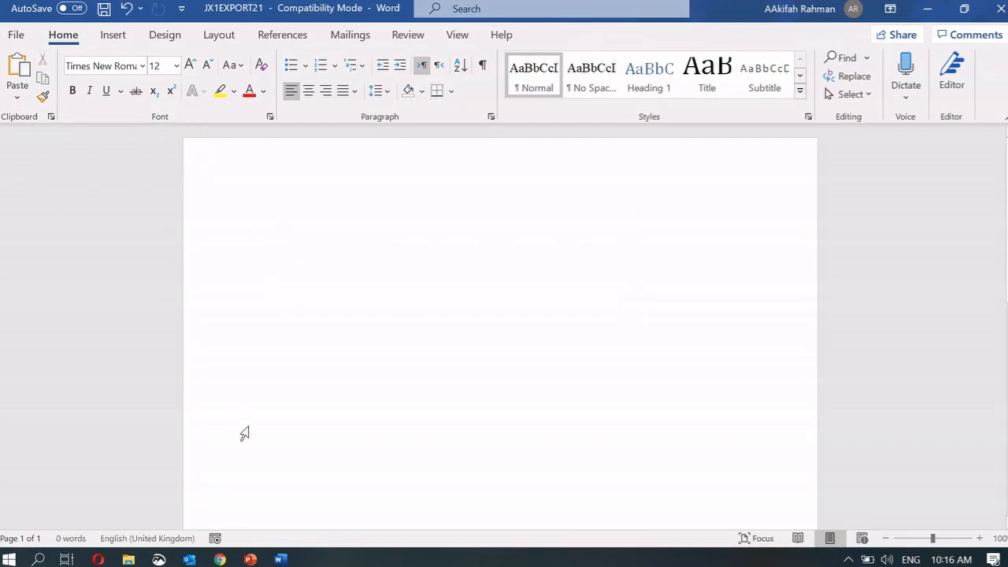
{"action": "mouse_move", "coordinate": [280, 559]}
{"action": "left_click", "coordinate": [213, 504]}
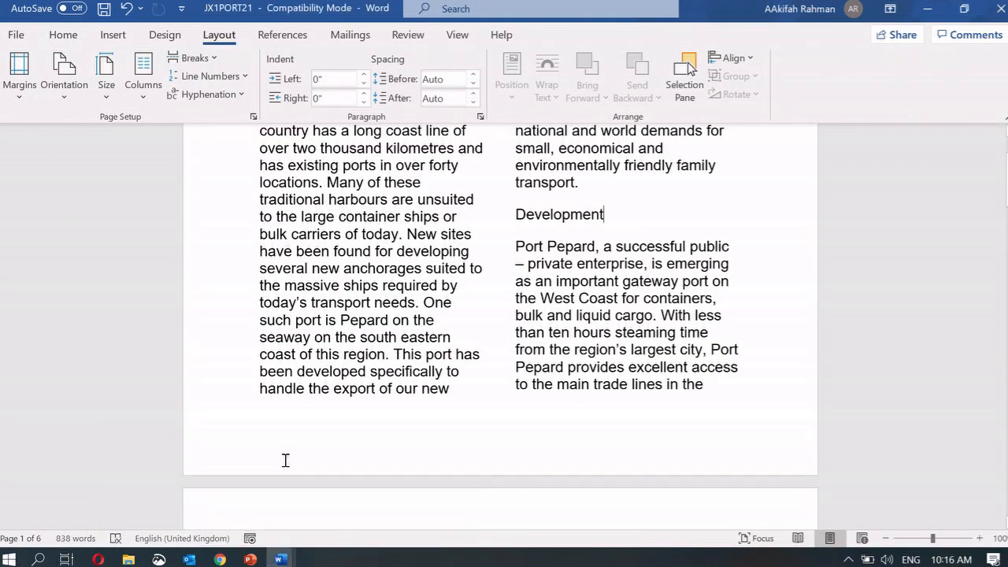
{"action": "scroll", "coordinate": [575, 394], "scroll_direction": "down", "scroll_amount": 10}
{"action": "scroll", "coordinate": [575, 393], "scroll_direction": "down", "scroll_amount": 20}
{"action": "scroll", "coordinate": [574, 394], "scroll_direction": "up", "scroll_amount": 5}
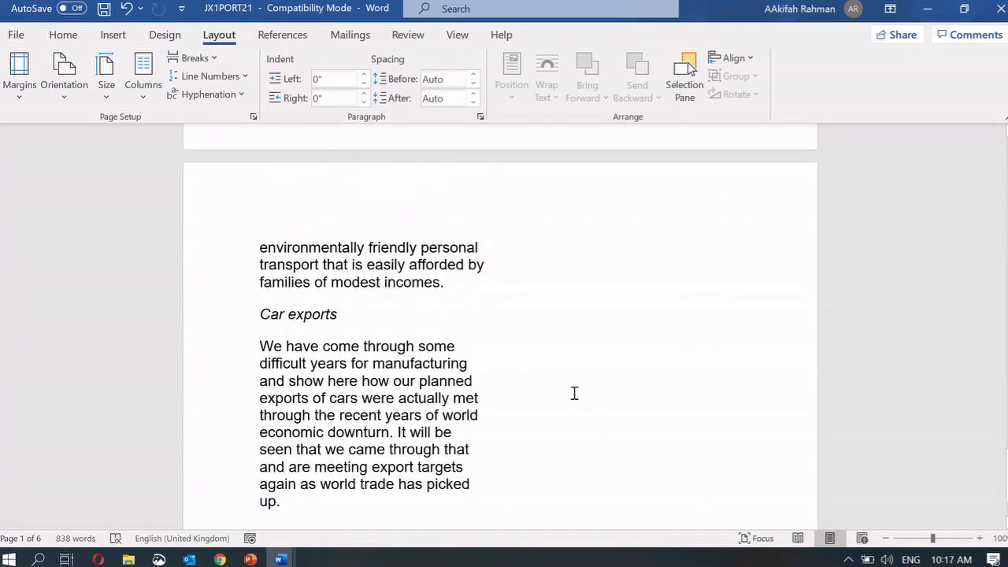
{"action": "scroll", "coordinate": [599, 426], "scroll_direction": "down", "scroll_amount": 5}
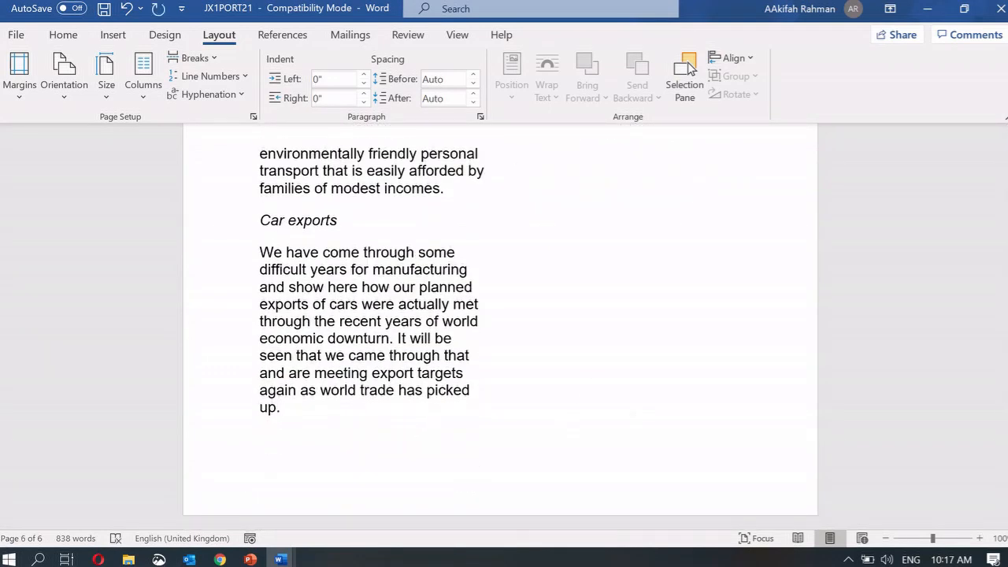
{"action": "left_click", "coordinate": [63, 35]}
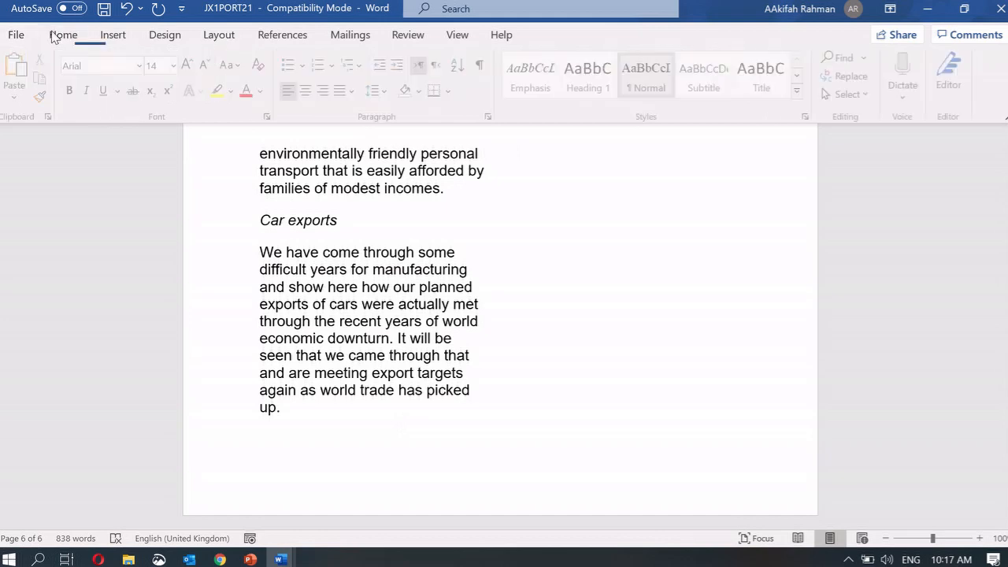
{"action": "left_click", "coordinate": [19, 67]}
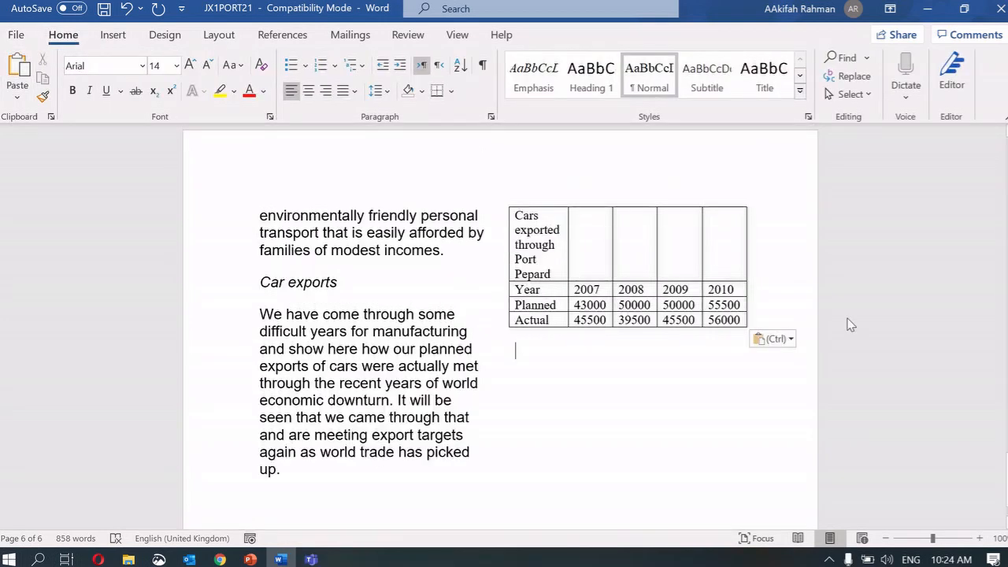
{"action": "scroll", "coordinate": [849, 320], "scroll_direction": "down", "scroll_amount": 2}
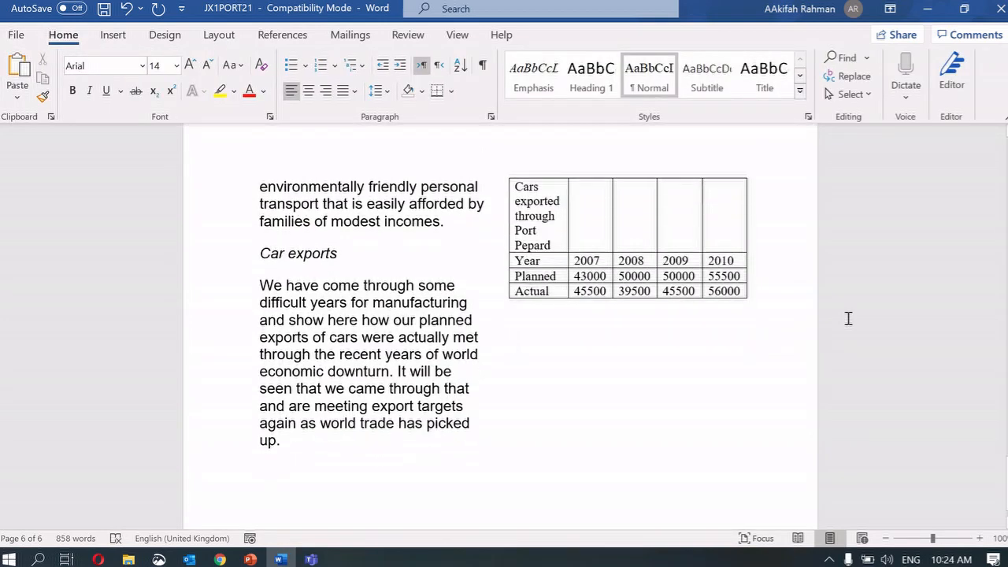
{"action": "scroll", "coordinate": [849, 318], "scroll_direction": "up", "scroll_amount": 1}
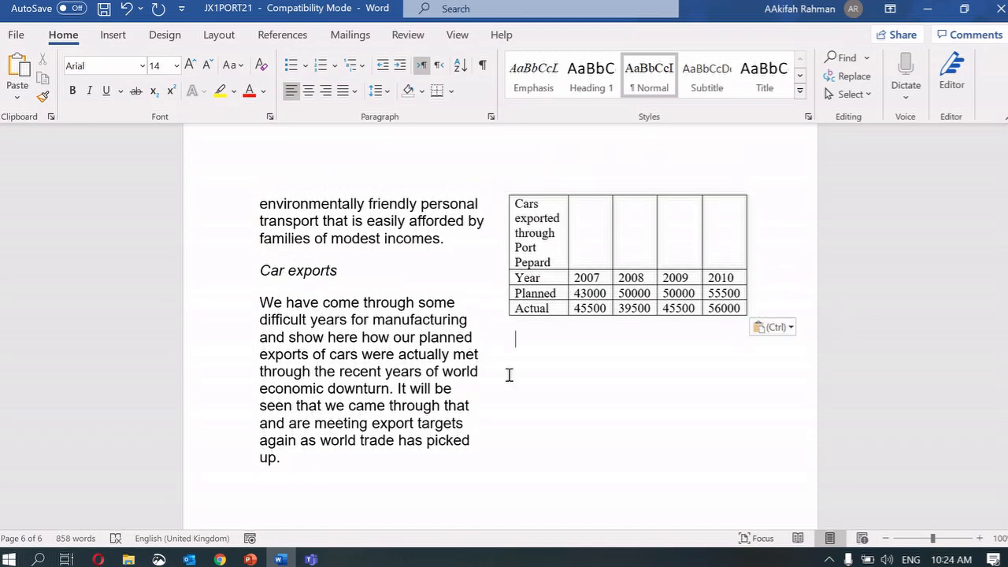
Step: Switch to the PowerPoint task slide to read the table's column-width and font requirements
{"action": "mouse_move", "coordinate": [291, 564]}
{"action": "mouse_move", "coordinate": [250, 559]}
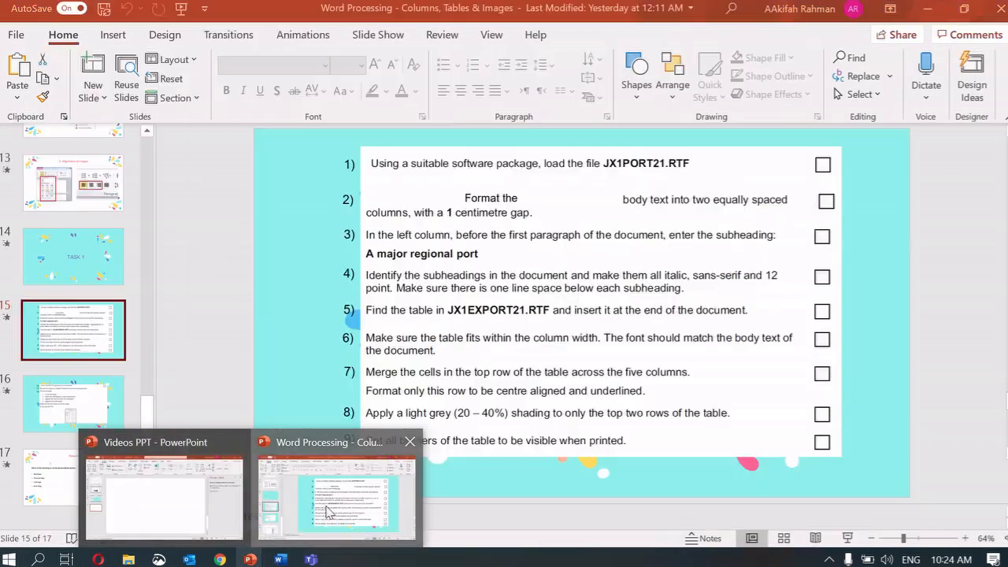
{"action": "left_click", "coordinate": [327, 482]}
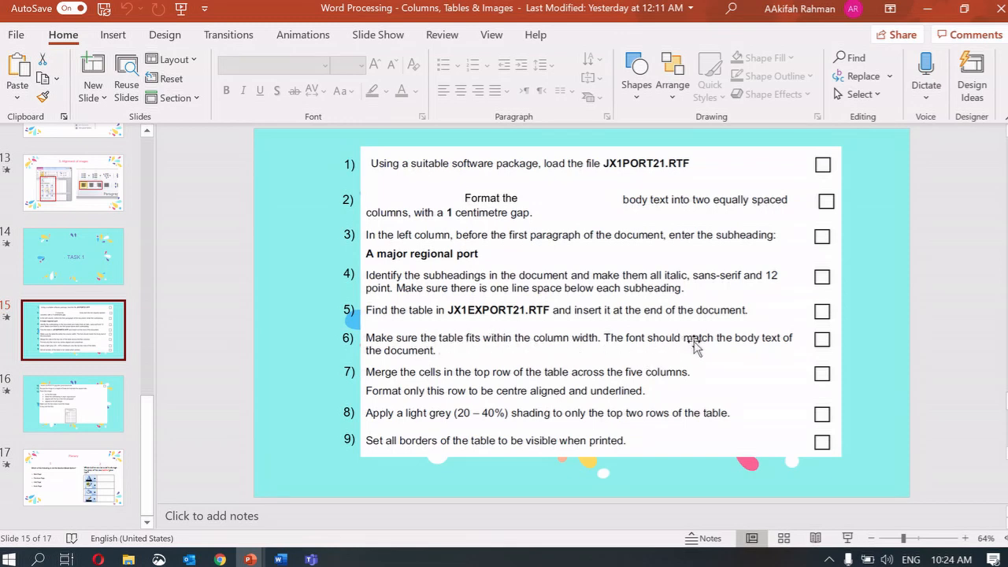
Step: Back in Word, set the whole pasted table's font to Arial at size 14 to match the body text
{"action": "left_click", "coordinate": [281, 559]}
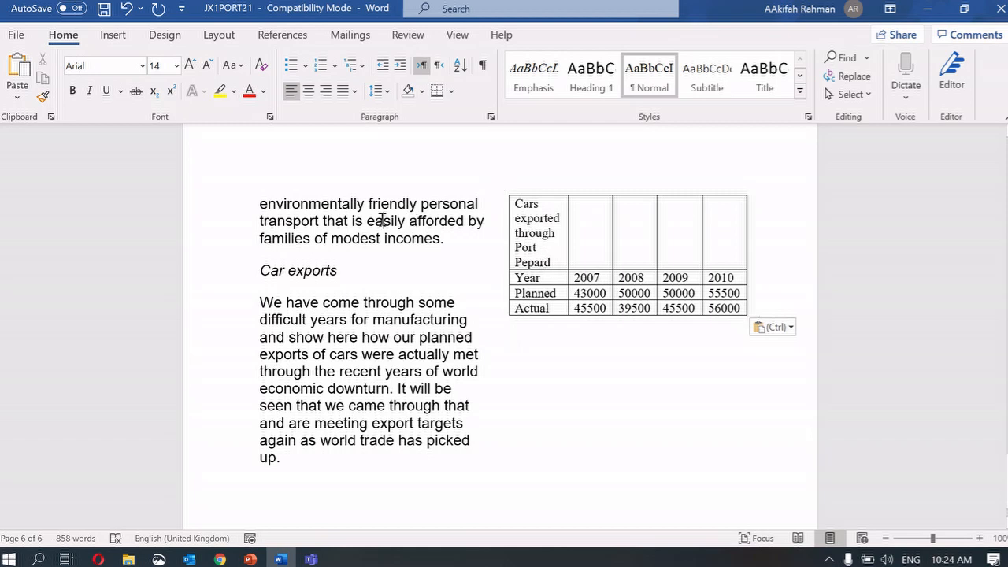
{"action": "left_click", "coordinate": [502, 189]}
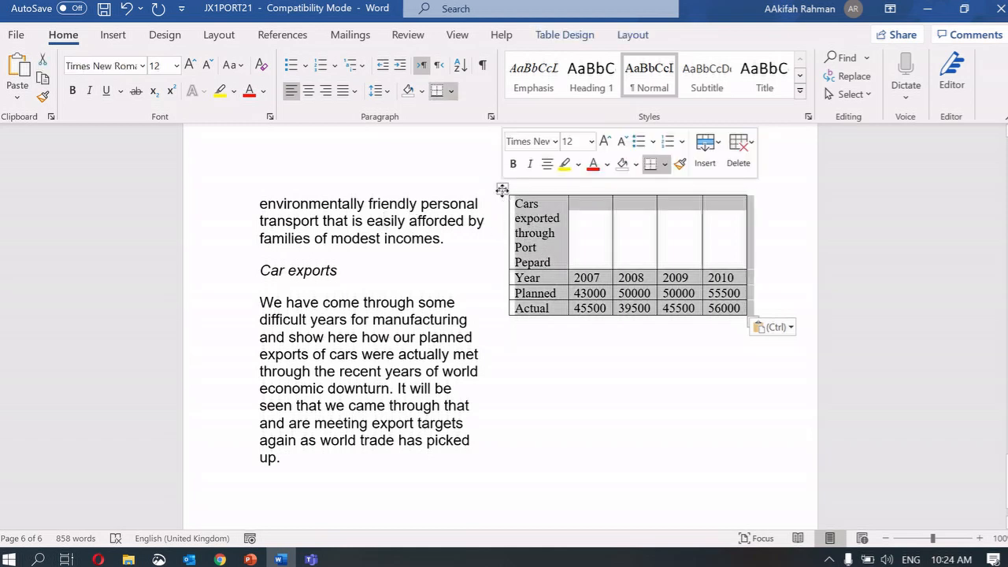
{"action": "left_click", "coordinate": [142, 66]}
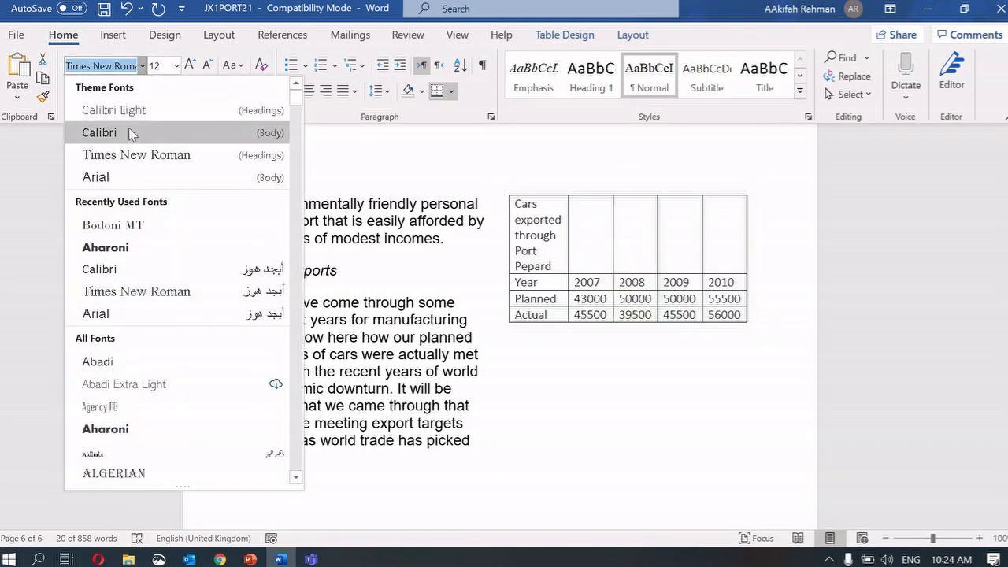
{"action": "left_click", "coordinate": [110, 176]}
{"action": "left_click", "coordinate": [187, 67]}
{"action": "left_click", "coordinate": [188, 66]}
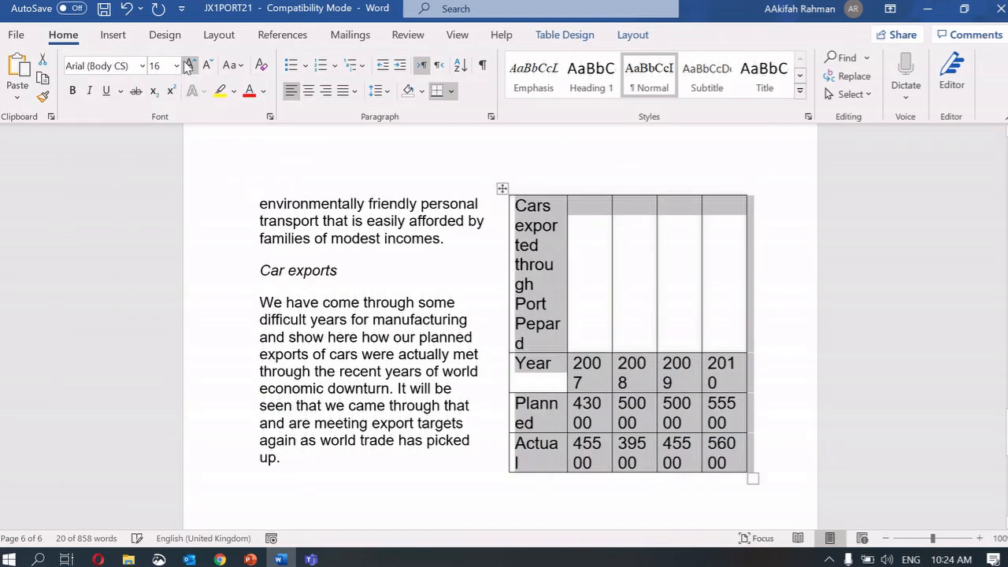
{"action": "left_click", "coordinate": [206, 66]}
{"action": "left_click", "coordinate": [370, 425]}
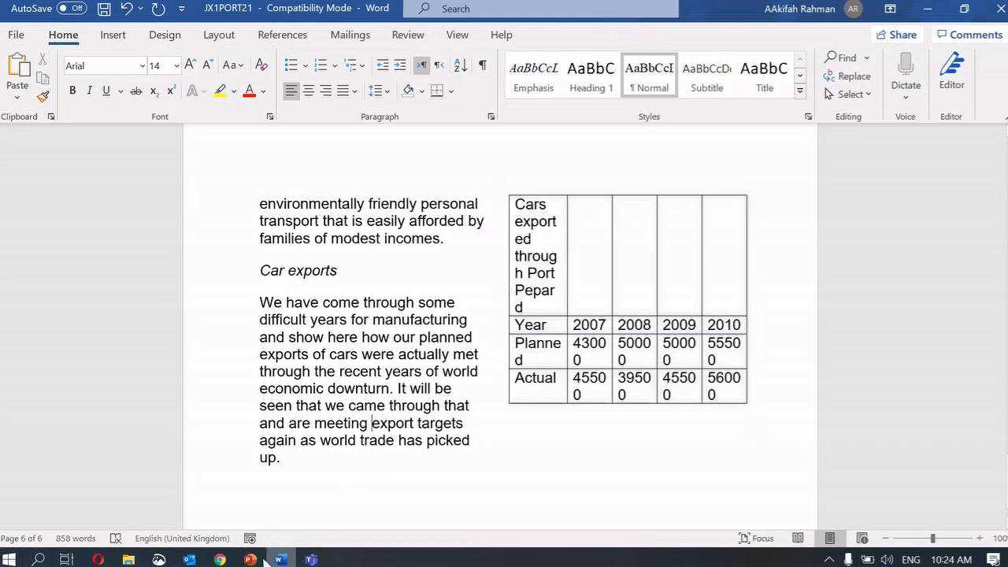
Step: Read the top-row merging instruction on the PowerPoint task slide and select the exports table's top row back in Word
{"action": "mouse_move", "coordinate": [249, 558]}
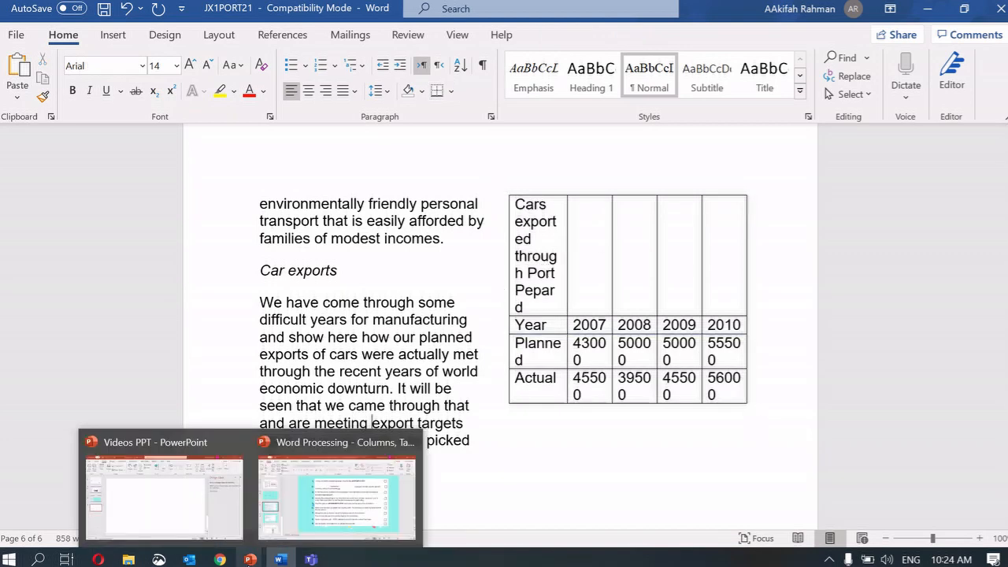
{"action": "left_click", "coordinate": [302, 493]}
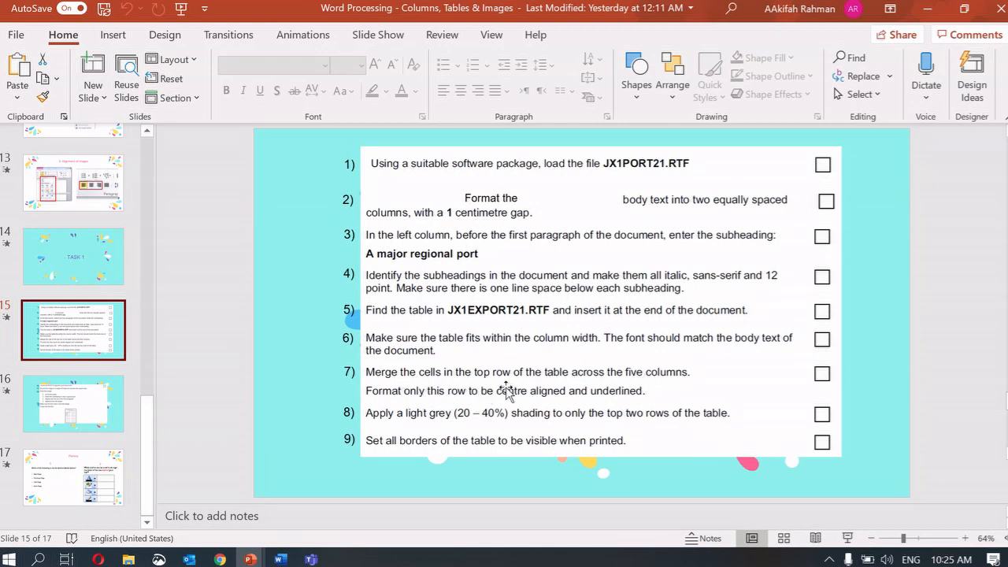
{"action": "left_click", "coordinate": [288, 560]}
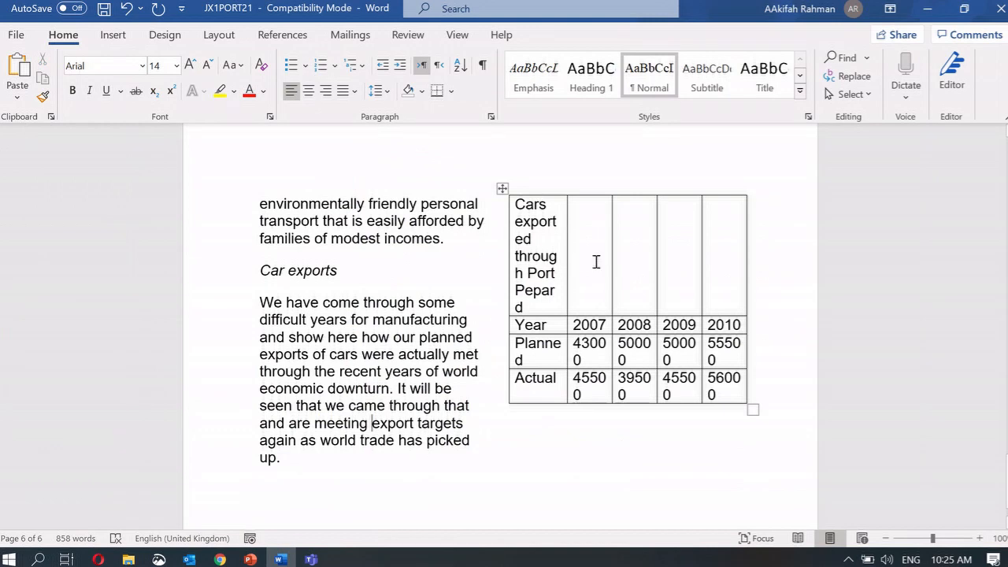
{"action": "left_click_drag", "start_coordinate": [596, 261], "coordinate": [716, 261]}
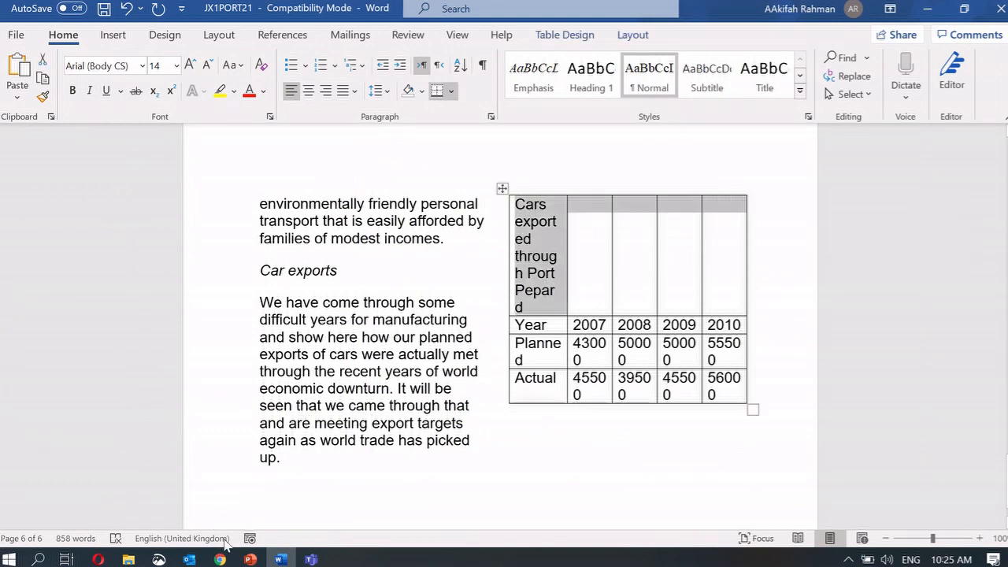
Step: Check the light grey shading instruction on the PowerPoint slide and select the table's top two rows in Word
{"action": "mouse_move", "coordinate": [250, 557]}
{"action": "left_click", "coordinate": [323, 498]}
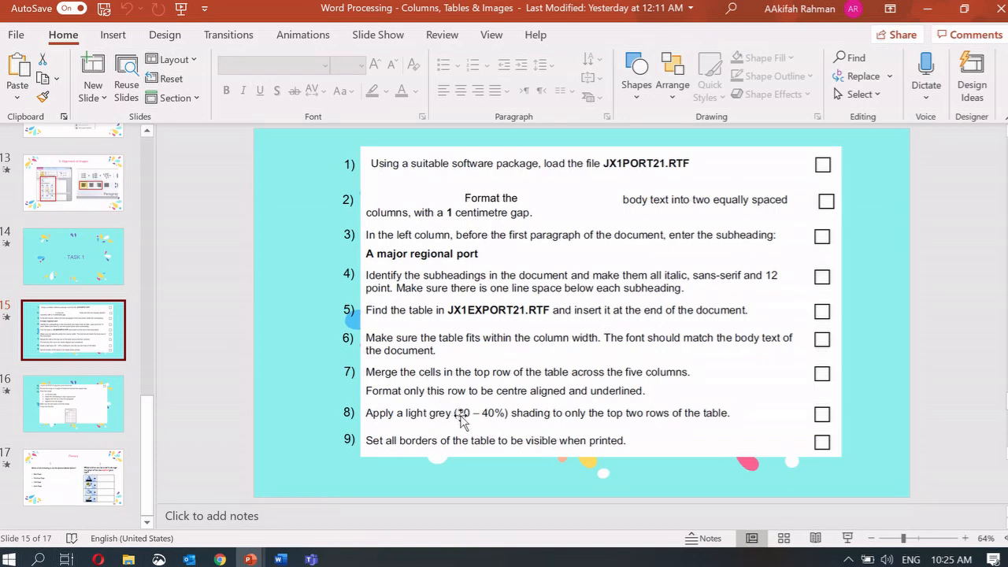
{"action": "left_click", "coordinate": [284, 560]}
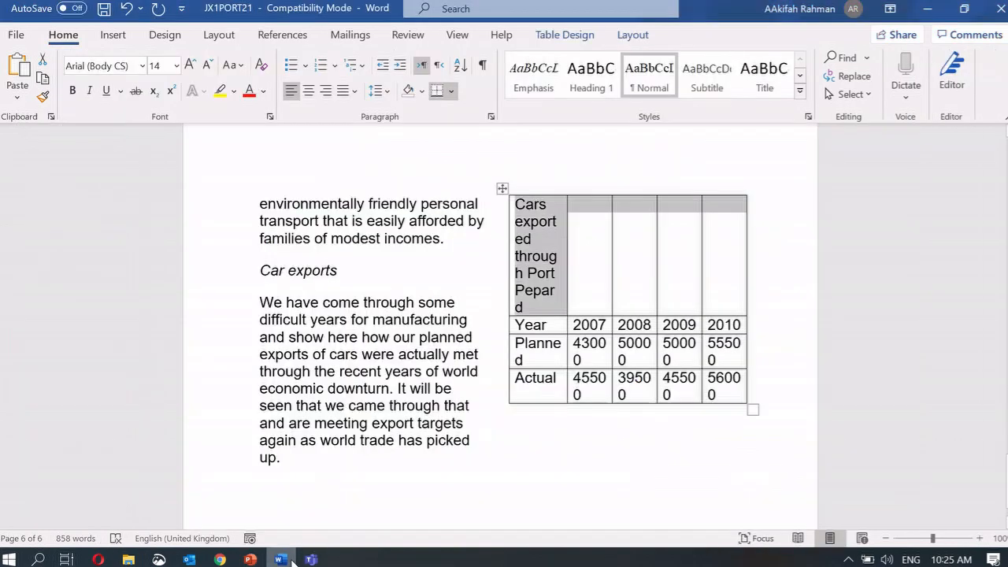
{"action": "left_click", "coordinate": [570, 274]}
{"action": "left_click_drag", "start_coordinate": [555, 272], "coordinate": [725, 322]}
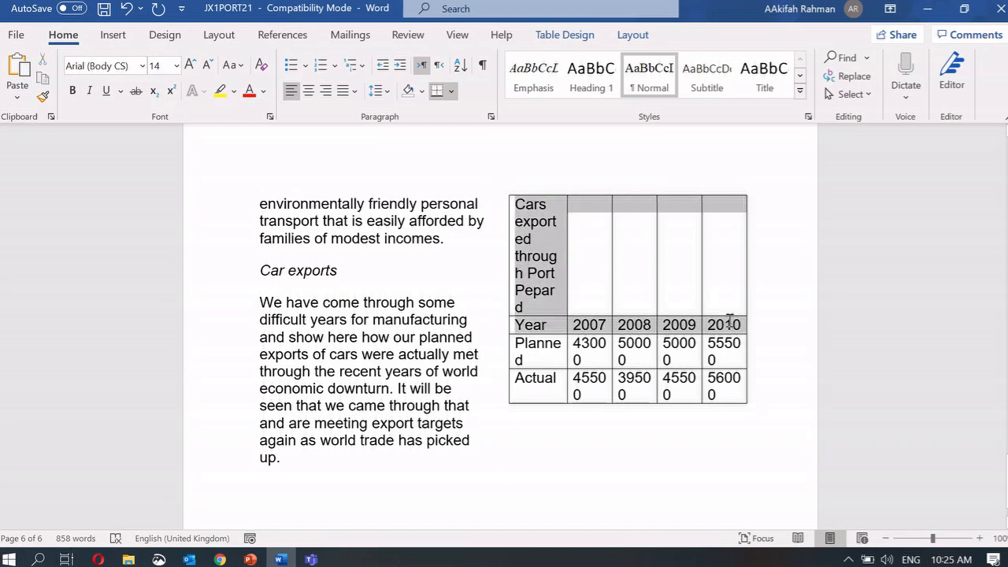
Step: Switch to PowerPoint to read the table border instruction and open slide 16 with the image instructions
{"action": "mouse_move", "coordinate": [252, 561]}
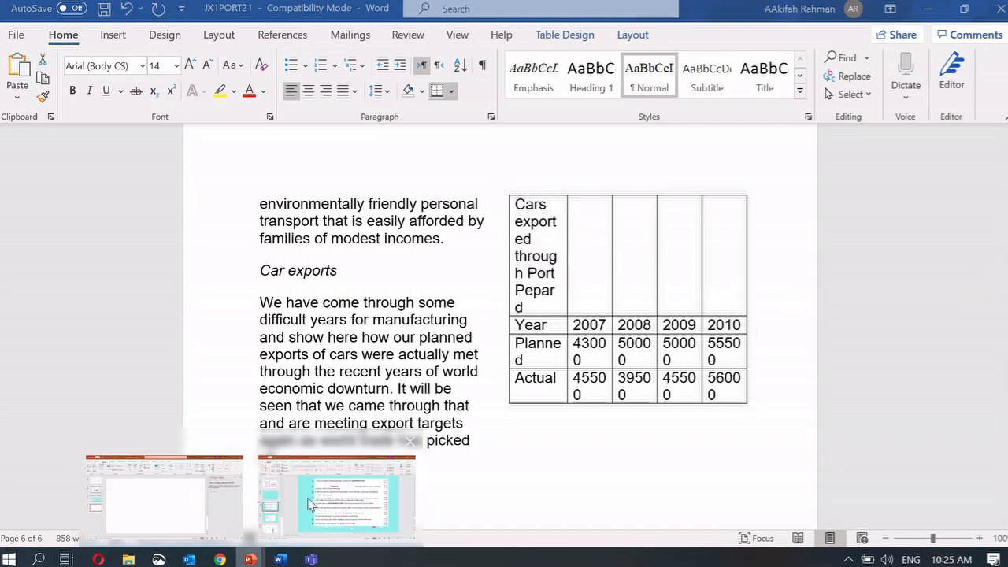
{"action": "left_click", "coordinate": [312, 504]}
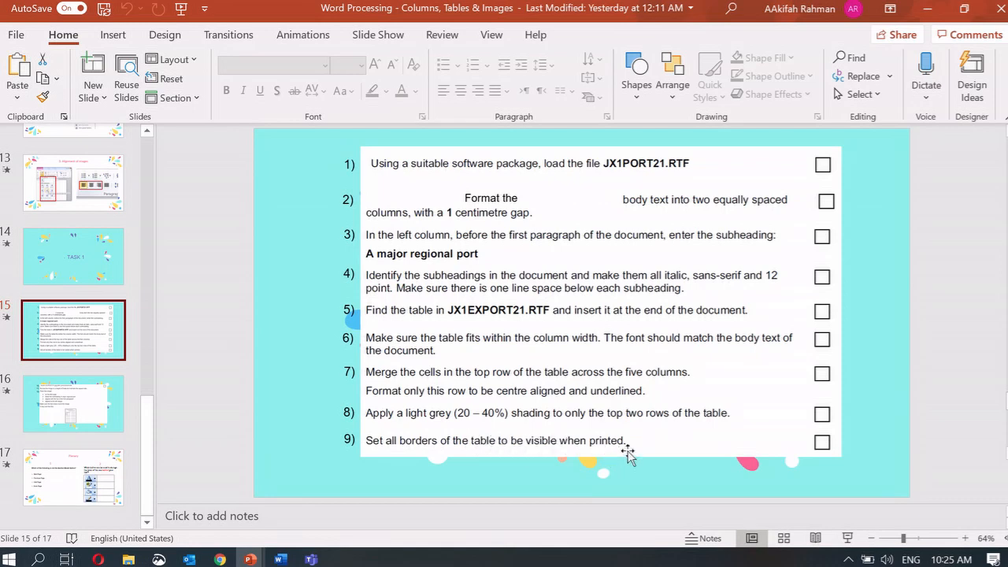
{"action": "left_click", "coordinate": [110, 398]}
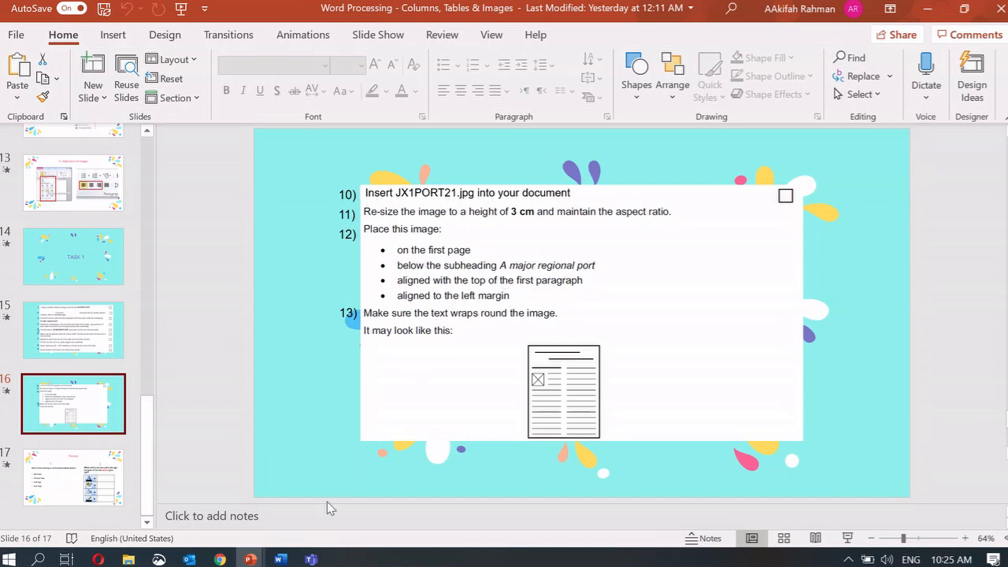
Step: Back in Word, insert the JX1PORT21 picture from the desktop before the first paragraph on page 1
{"action": "left_click", "coordinate": [281, 559]}
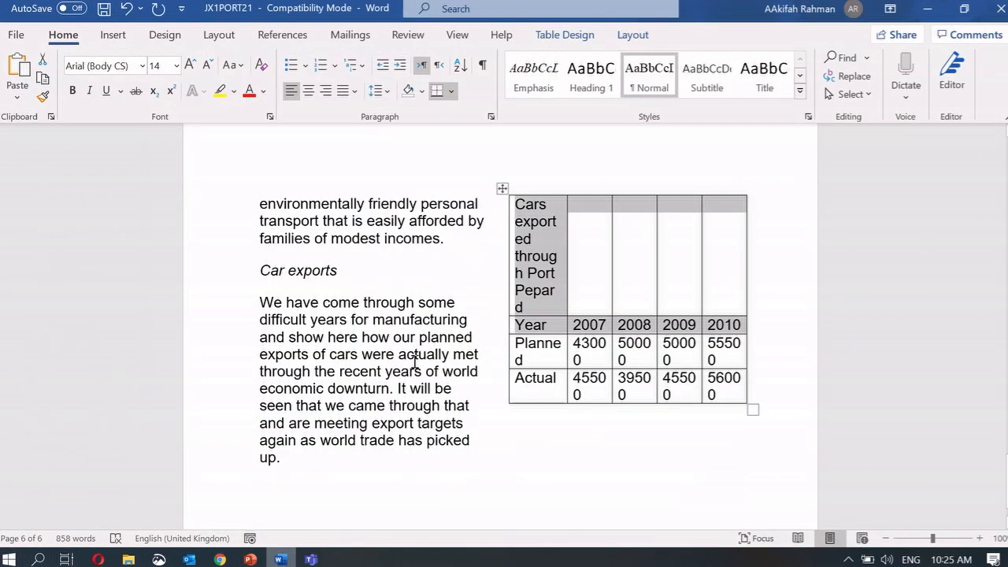
{"action": "scroll", "coordinate": [416, 361], "scroll_direction": "up", "scroll_amount": 15}
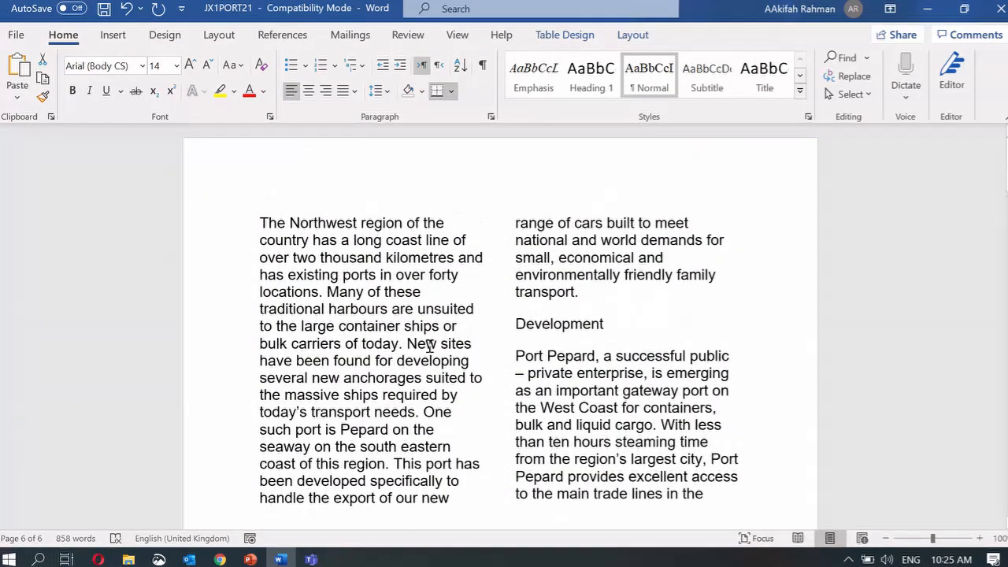
{"action": "left_click", "coordinate": [260, 223]}
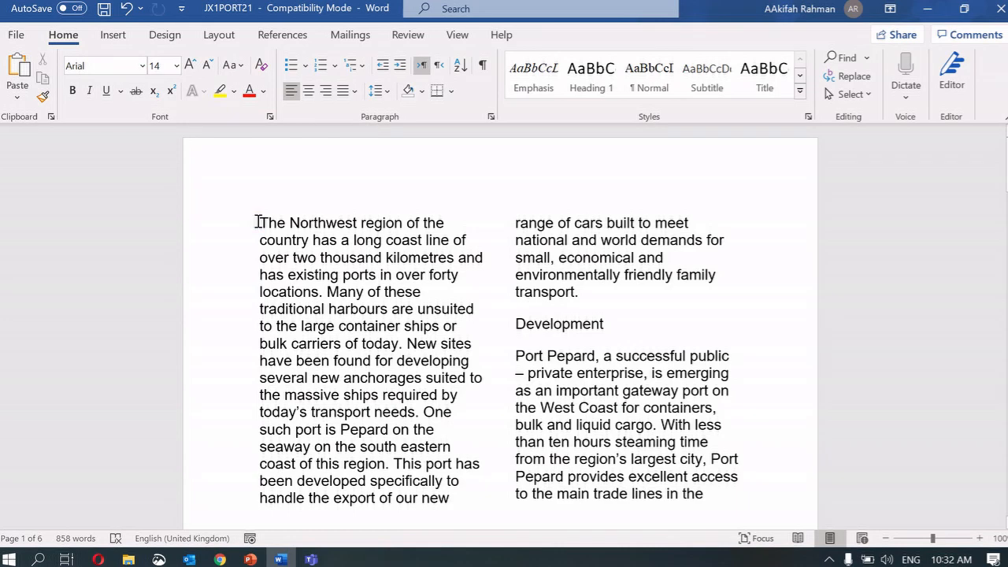
{"action": "left_click", "coordinate": [118, 37]}
{"action": "left_click", "coordinate": [155, 87]}
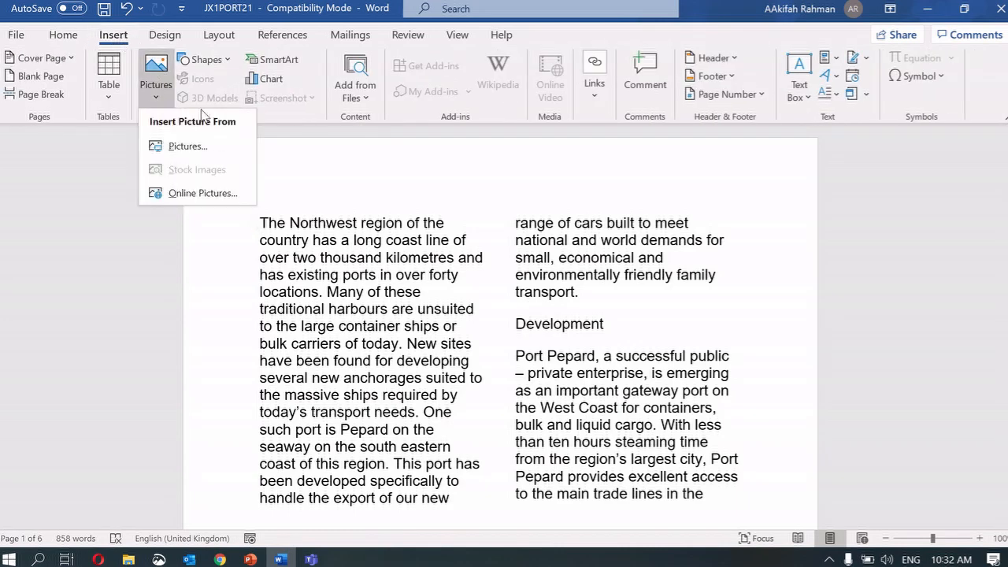
{"action": "left_click", "coordinate": [186, 147]}
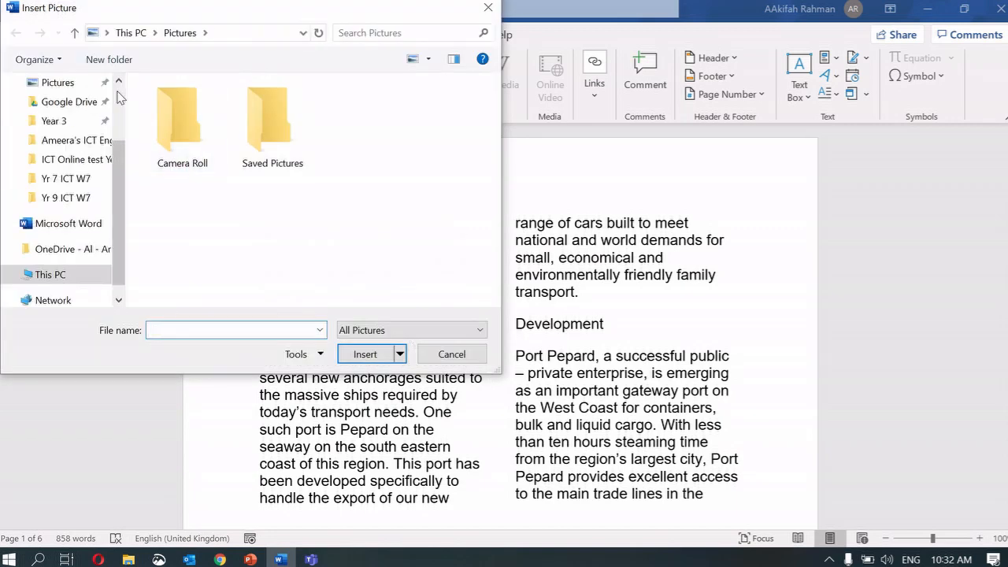
{"action": "scroll", "coordinate": [118, 96], "scroll_direction": "up", "scroll_amount": 2}
{"action": "left_click", "coordinate": [113, 115]}
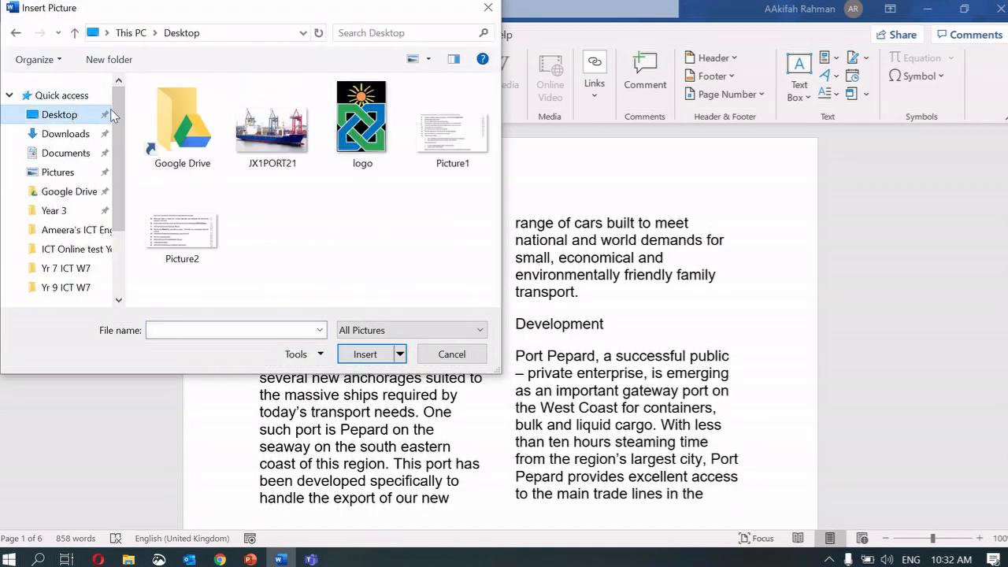
{"action": "double_click", "coordinate": [261, 134]}
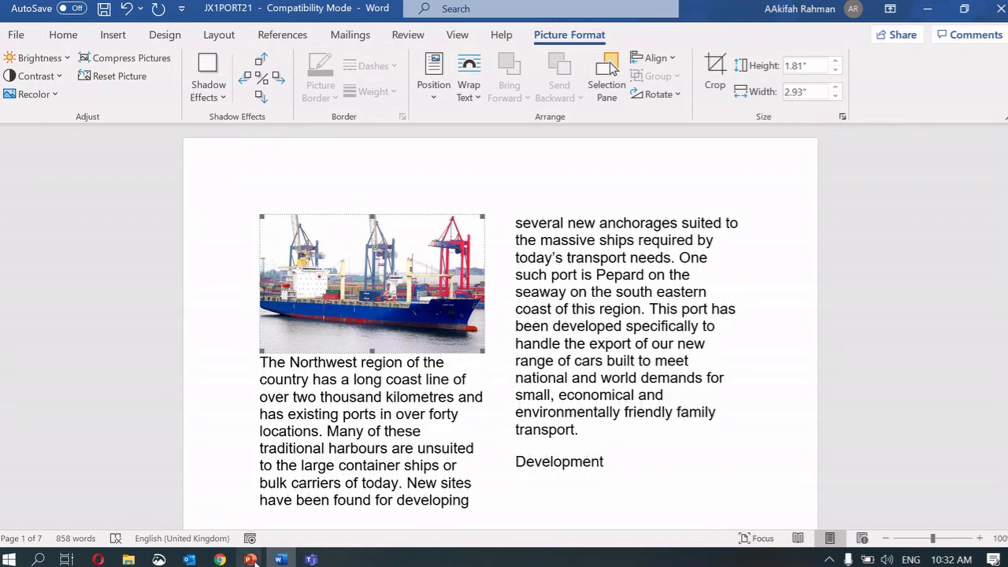
Step: Read the image sizing, placement and wrapping instructions on the PowerPoint slide and return to the Word document
{"action": "mouse_move", "coordinate": [265, 554]}
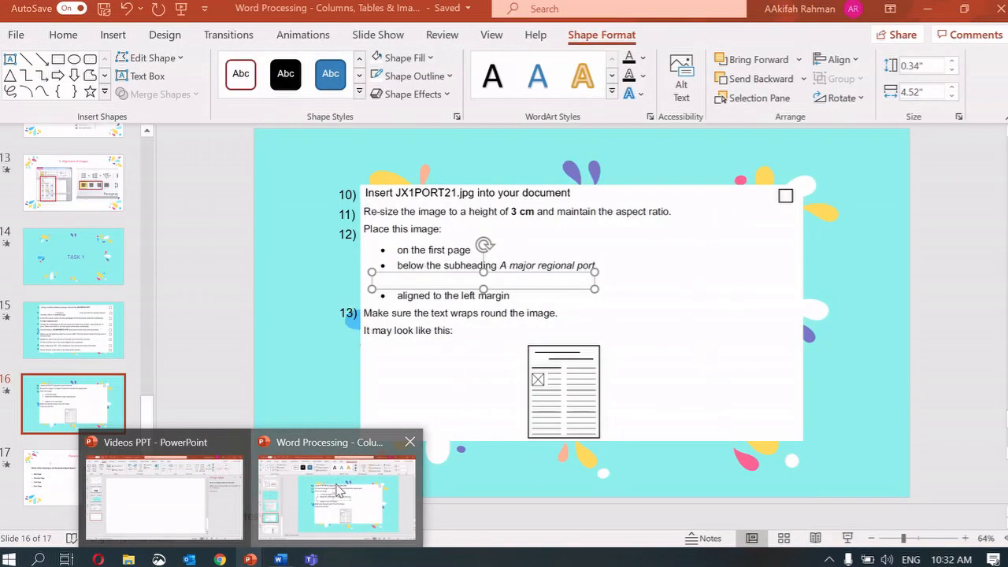
{"action": "left_click", "coordinate": [339, 490]}
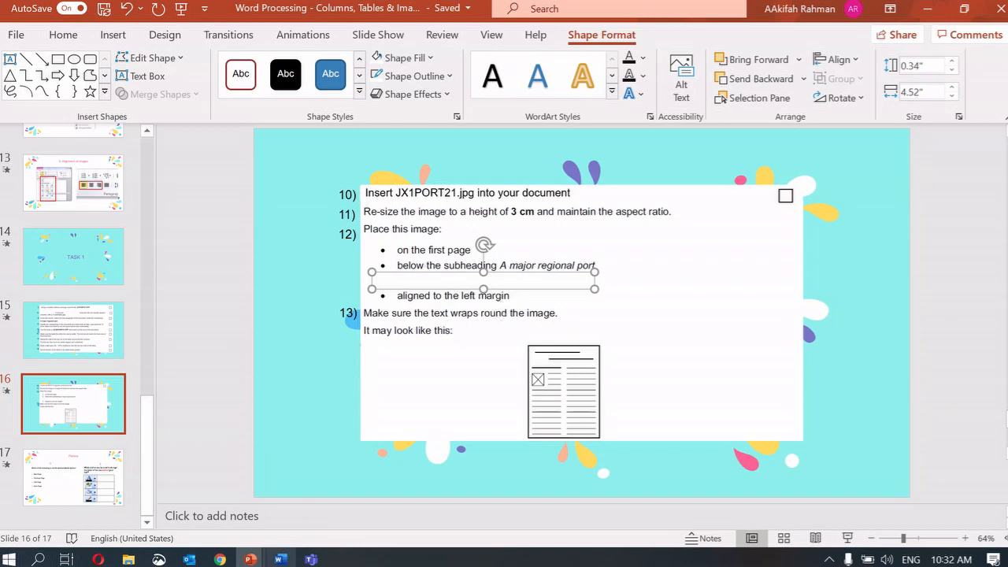
{"action": "left_click", "coordinate": [283, 508]}
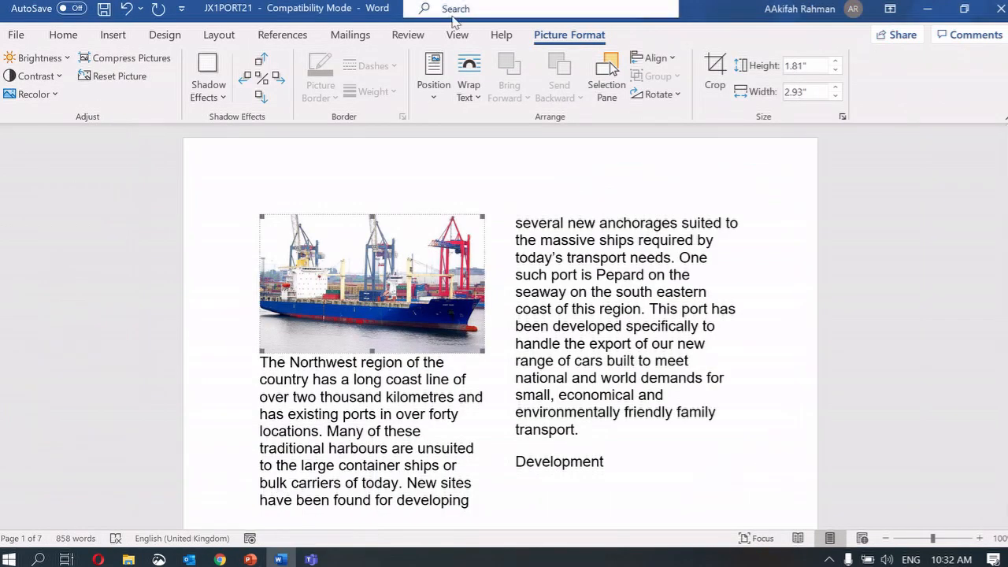
{"action": "mouse_move", "coordinate": [391, 4]}
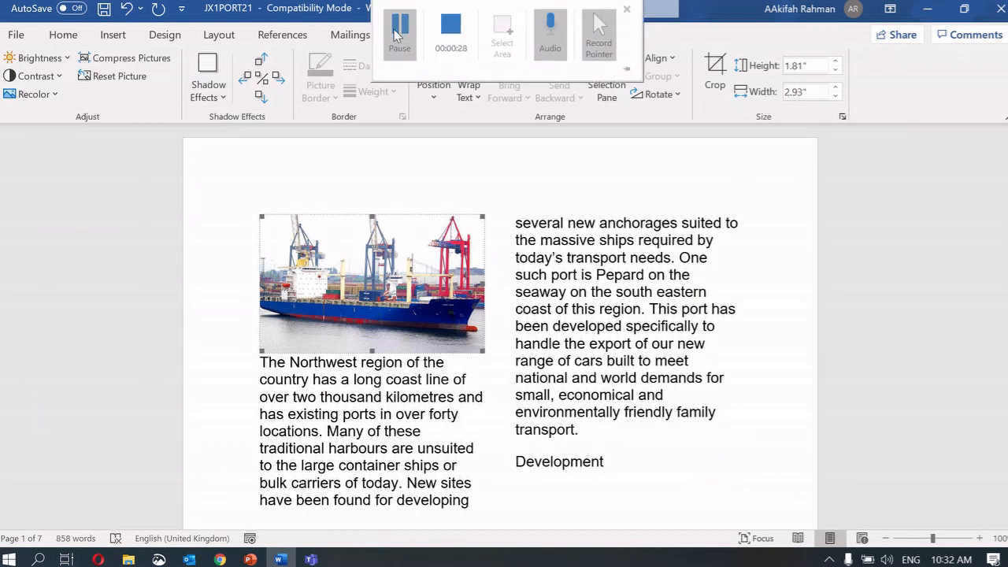
Step: Set the text wrapping of the inserted ship picture to Tight
{"action": "left_click", "coordinate": [425, 251]}
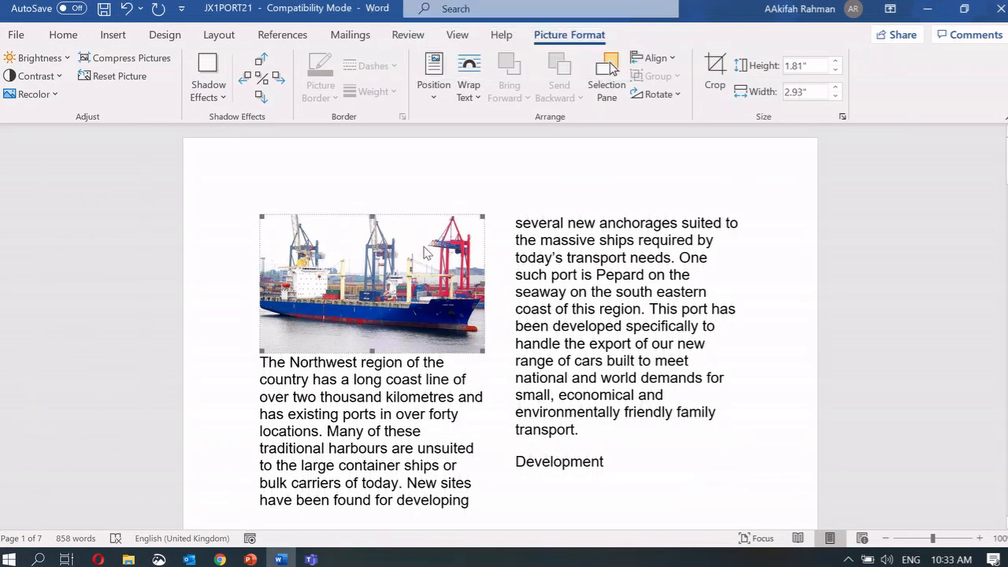
{"action": "left_click", "coordinate": [478, 89]}
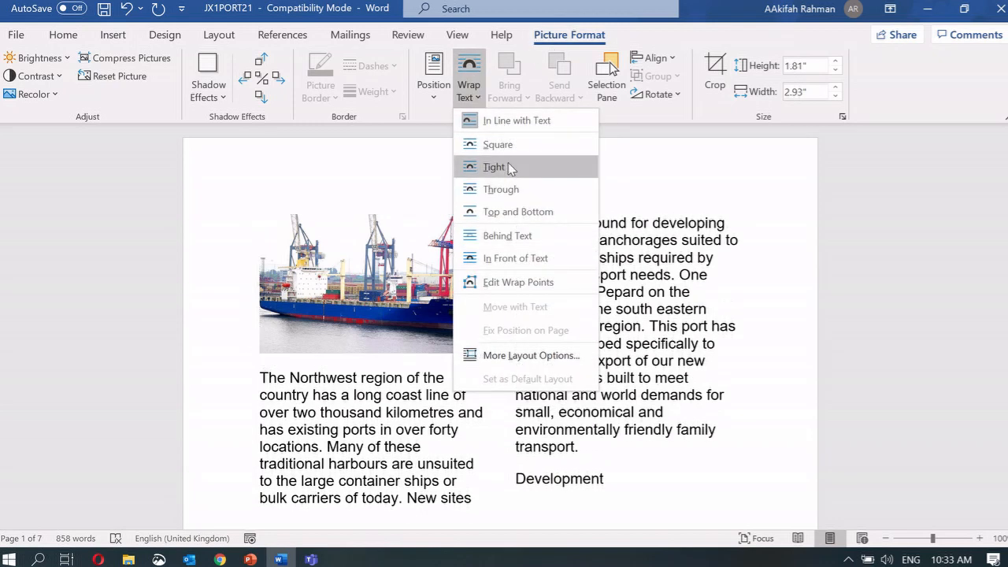
{"action": "left_click", "coordinate": [508, 166]}
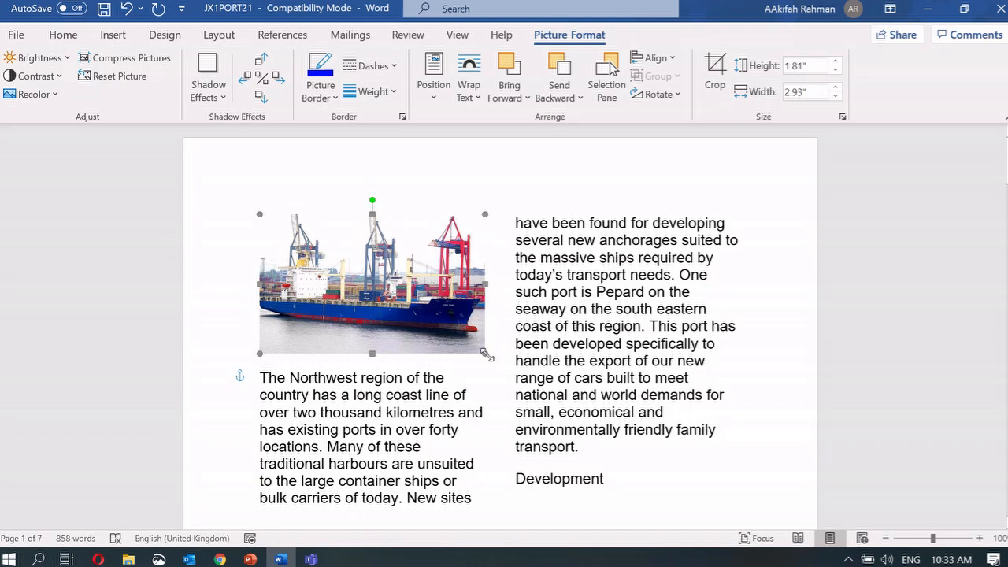
Step: Check the required image size on the PowerPoint slide and set the ship picture's height to 3 cm in Word
{"action": "mouse_move", "coordinate": [486, 354]}
{"action": "left_mouse_down"}
{"action": "mouse_move", "coordinate": [432, 319]}
{"action": "mouse_move", "coordinate": [484, 351]}
{"action": "left_mouse_up"}
{"action": "mouse_move", "coordinate": [250, 559]}
{"action": "left_click", "coordinate": [325, 493]}
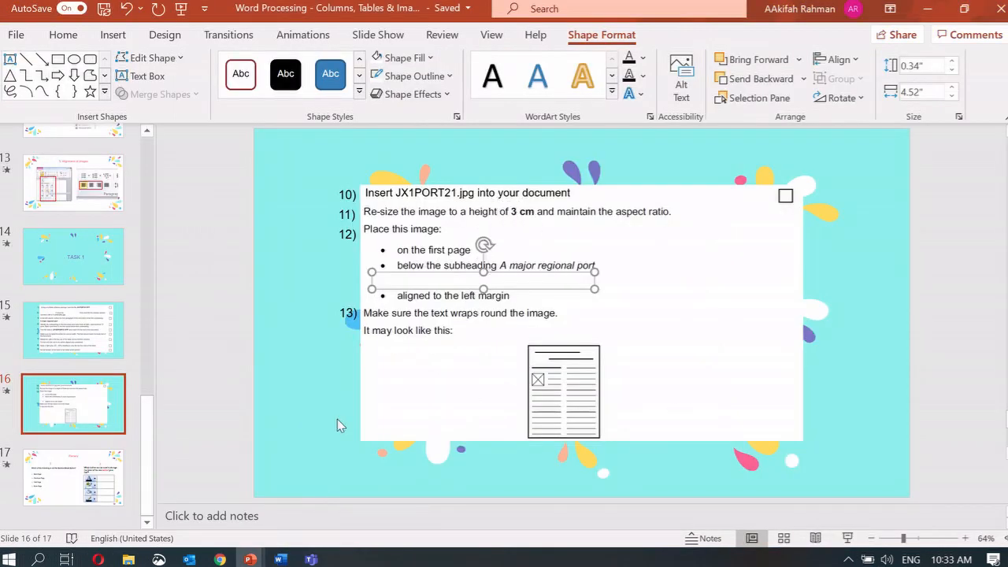
{"action": "left_click", "coordinate": [281, 560]}
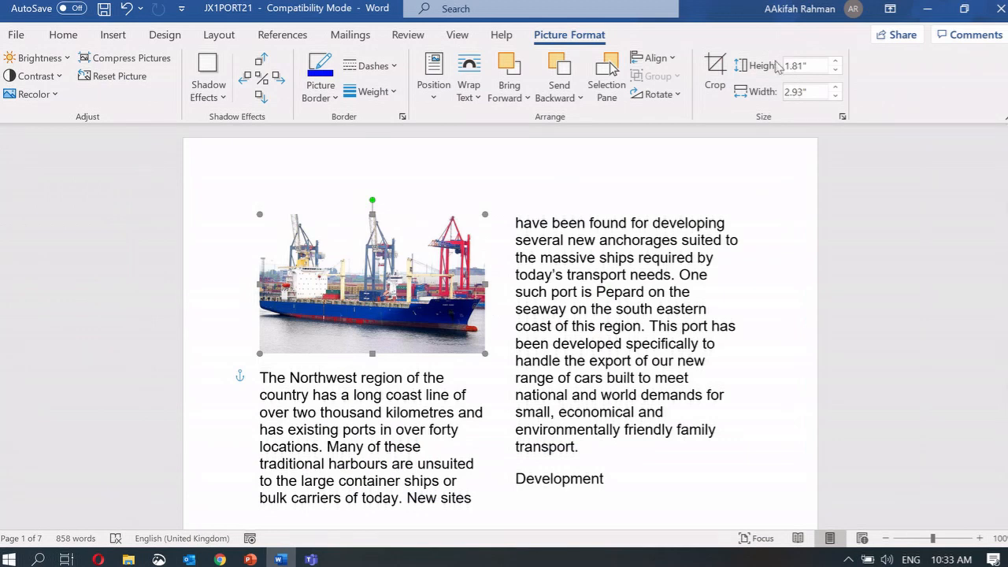
{"action": "left_click", "coordinate": [802, 67]}
{"action": "type", "text": "3"}
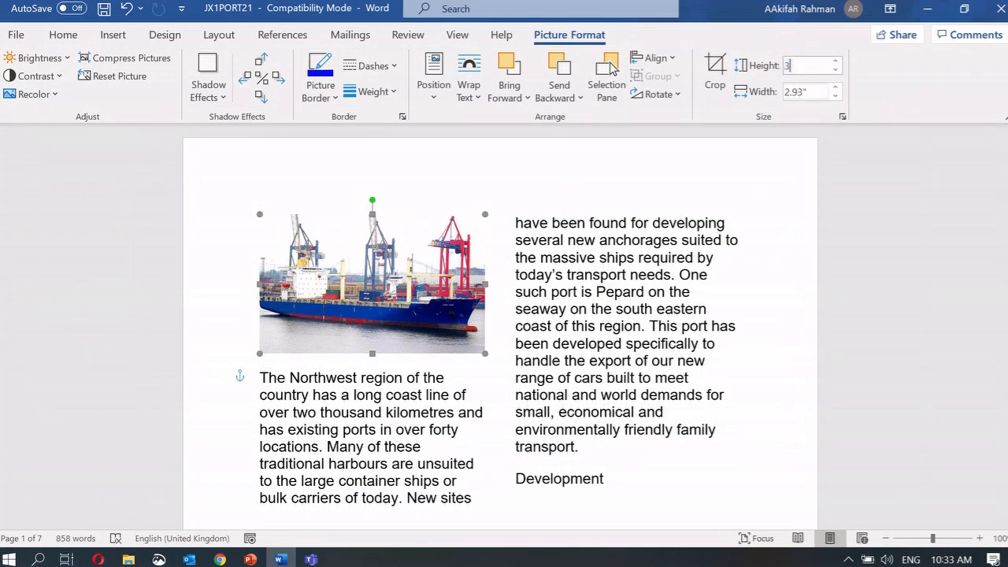
{"action": "key", "text": "Return"}
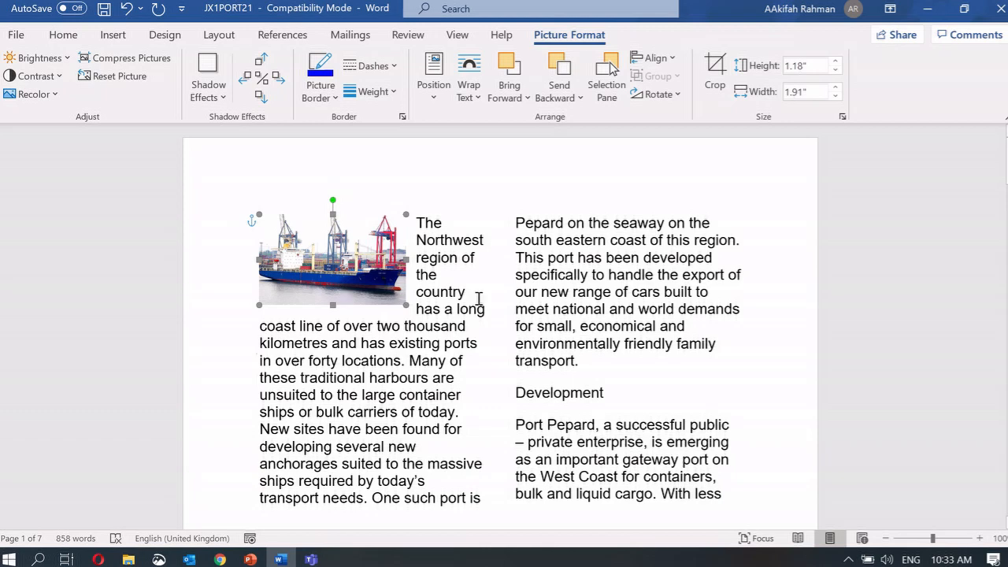
Step: Review the wrapped picture, recheck the image instructions in PowerPoint, and open the Plenary slide
{"action": "left_click_drag", "start_coordinate": [418, 222], "coordinate": [487, 310]}
{"action": "left_click", "coordinate": [371, 250]}
{"action": "mouse_move", "coordinate": [249, 560]}
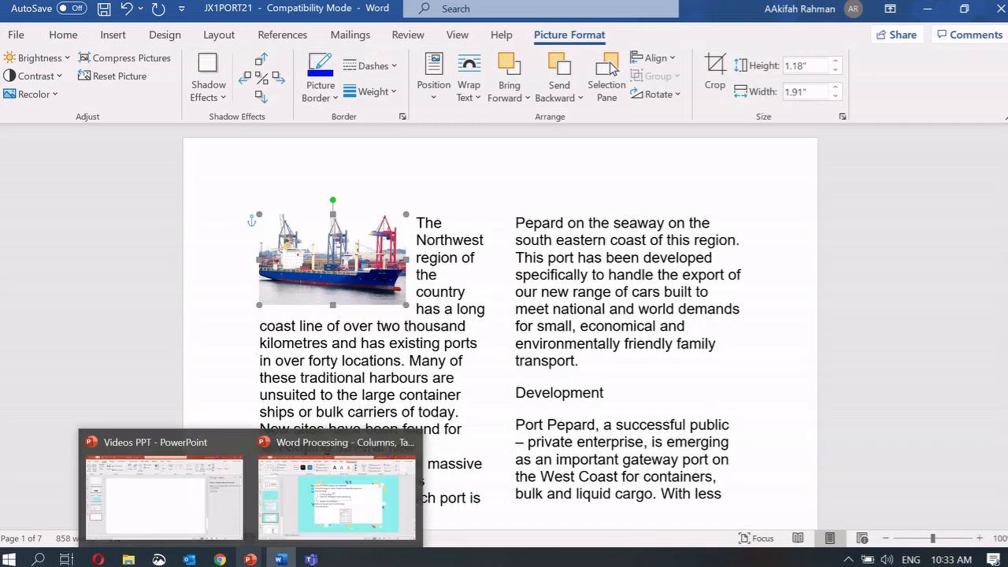
{"action": "left_click", "coordinate": [300, 519]}
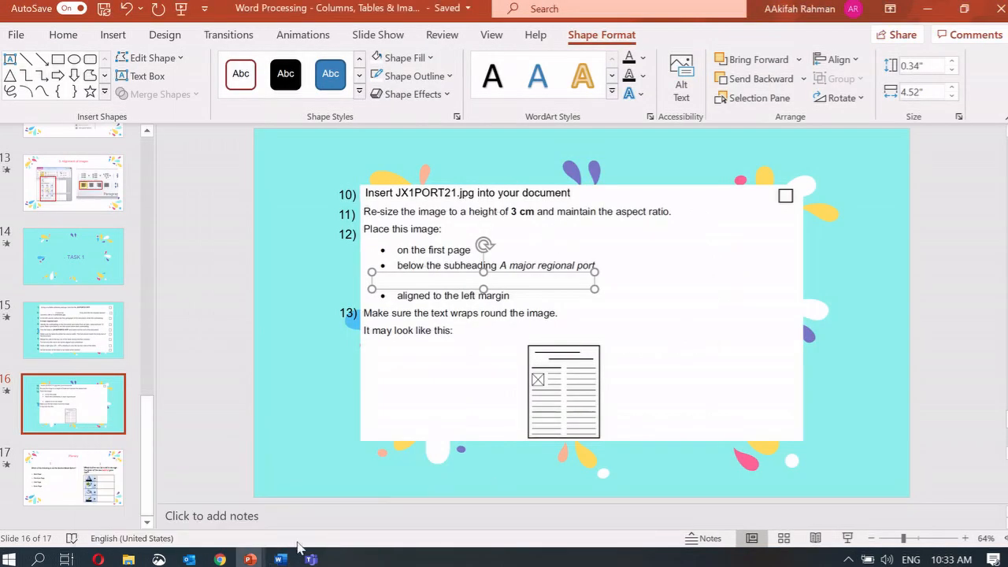
{"action": "left_click", "coordinate": [73, 477]}
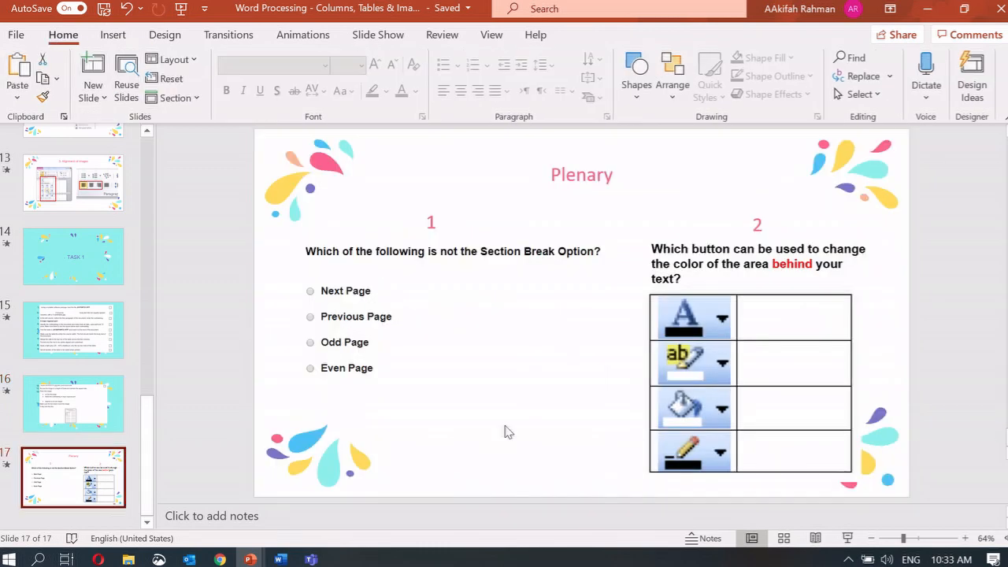
Step: View the Edmodo assignment's turn-in page in Chrome and return to Word to look through the JX1PORT21 document
{"action": "left_click", "coordinate": [220, 559]}
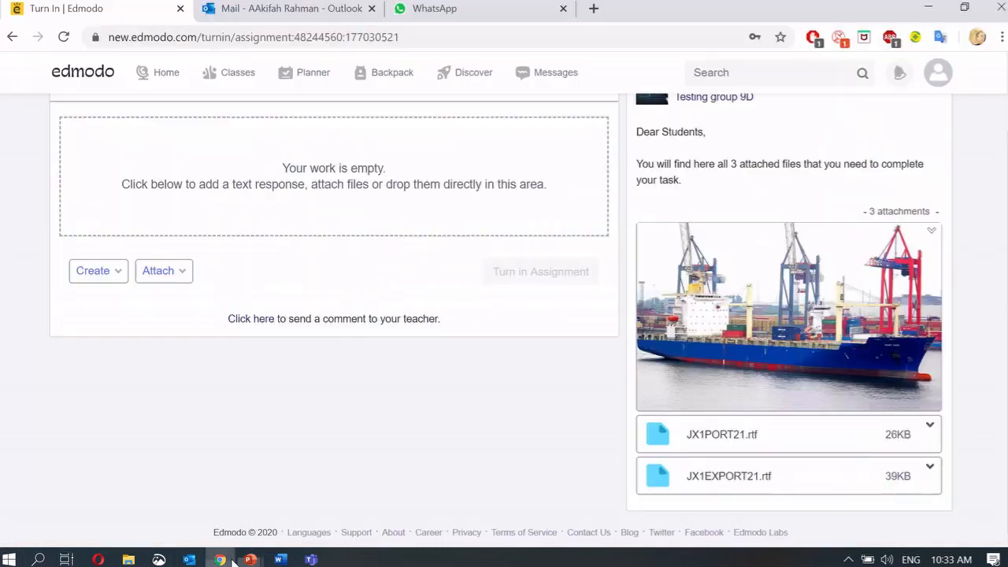
{"action": "scroll", "coordinate": [347, 343], "scroll_direction": "up", "scroll_amount": 1}
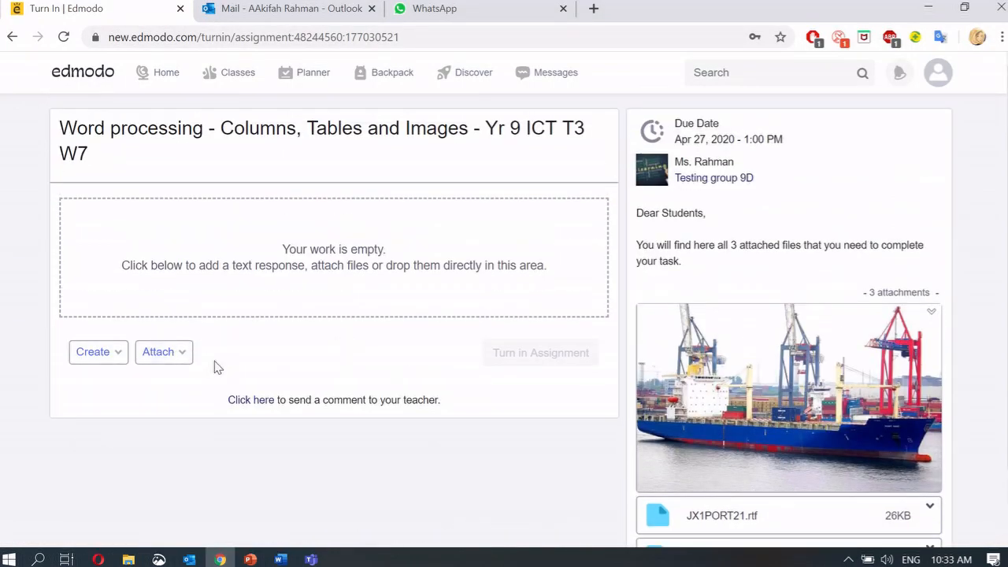
{"action": "left_click", "coordinate": [280, 559]}
{"action": "scroll", "coordinate": [435, 272], "scroll_direction": "down", "scroll_amount": 2}
{"action": "scroll", "coordinate": [435, 272], "scroll_direction": "down", "scroll_amount": 8}
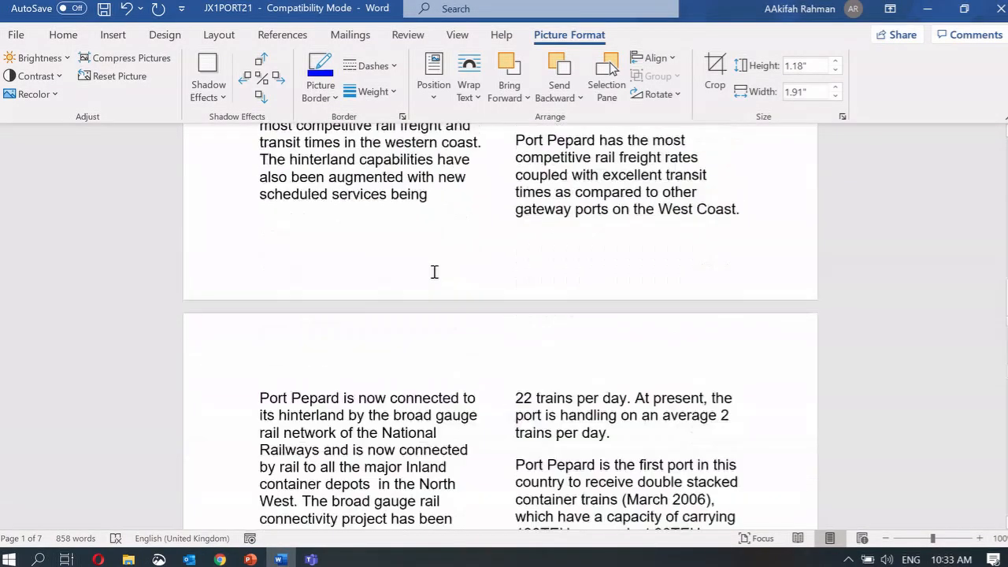
{"action": "scroll", "coordinate": [434, 274], "scroll_direction": "up", "scroll_amount": 10}
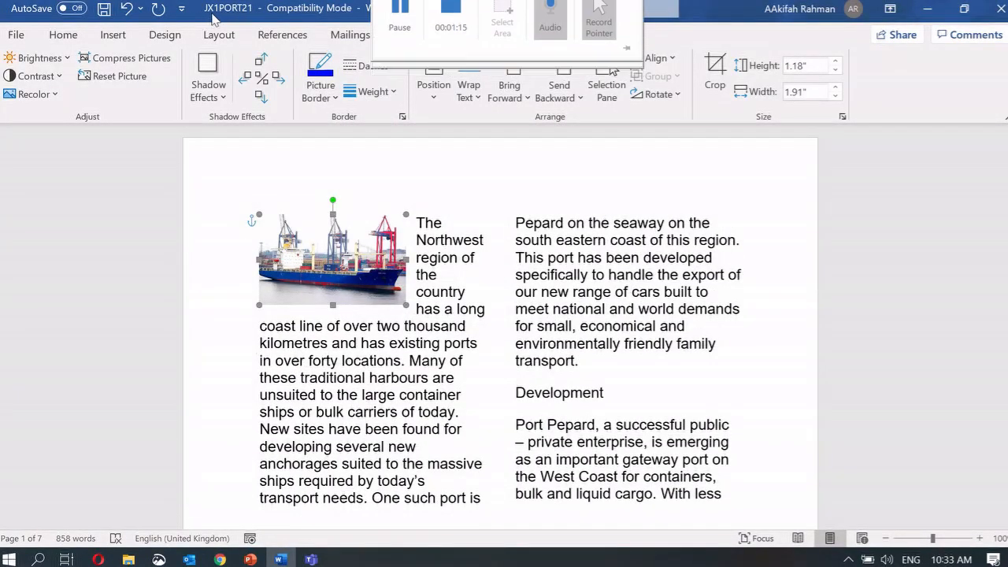